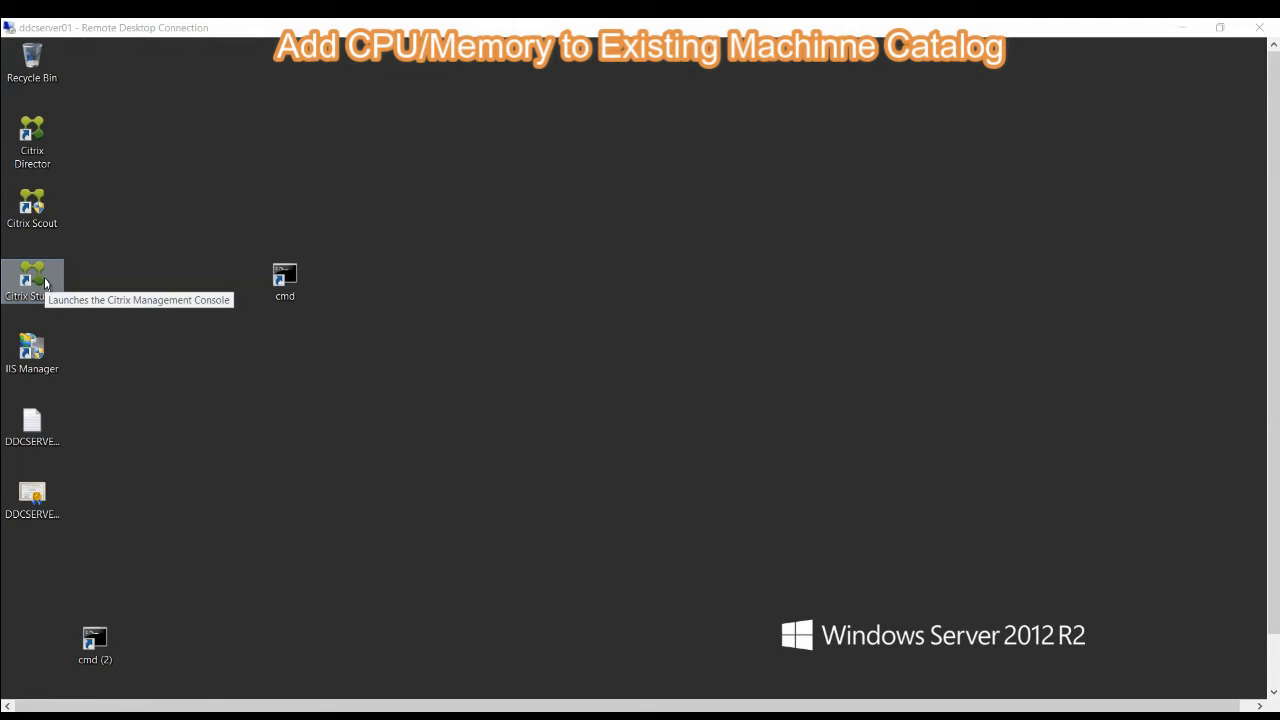
- Launch Citrix Studio on the ddcserver01 remote desktop
{"action": "left_click", "coordinate": [45, 293]}
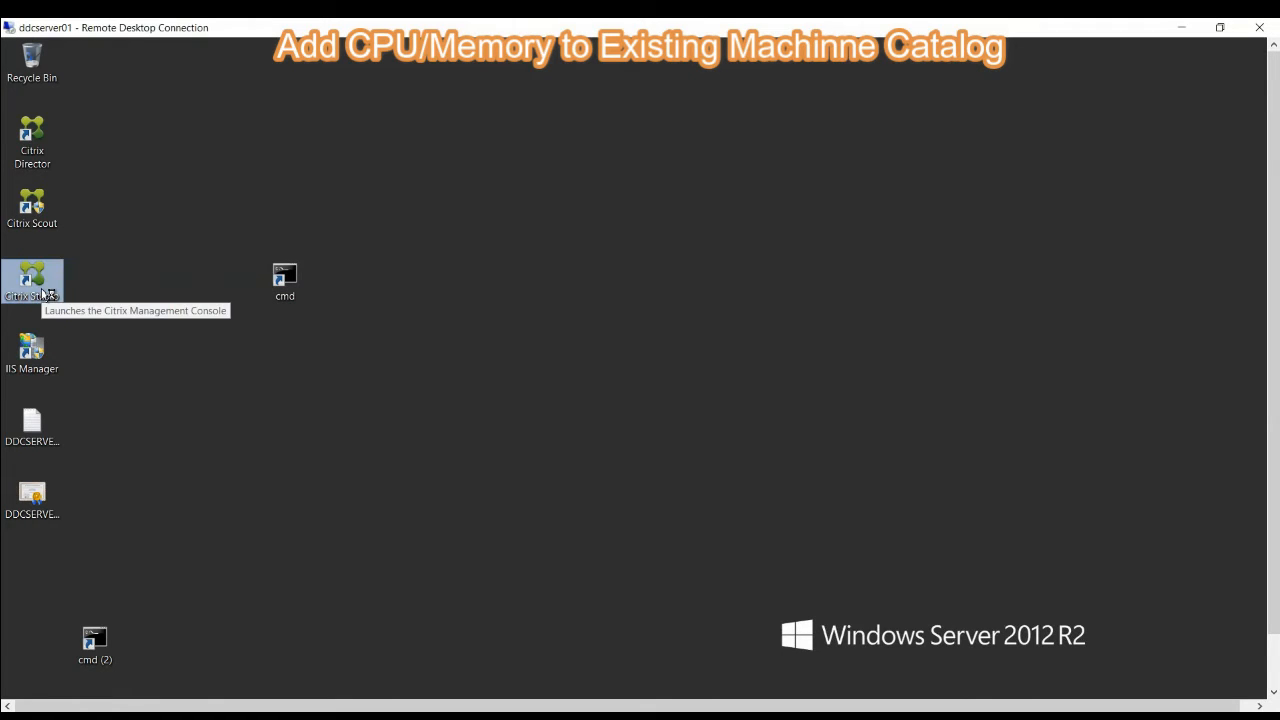
{"action": "double_click", "coordinate": [42, 293]}
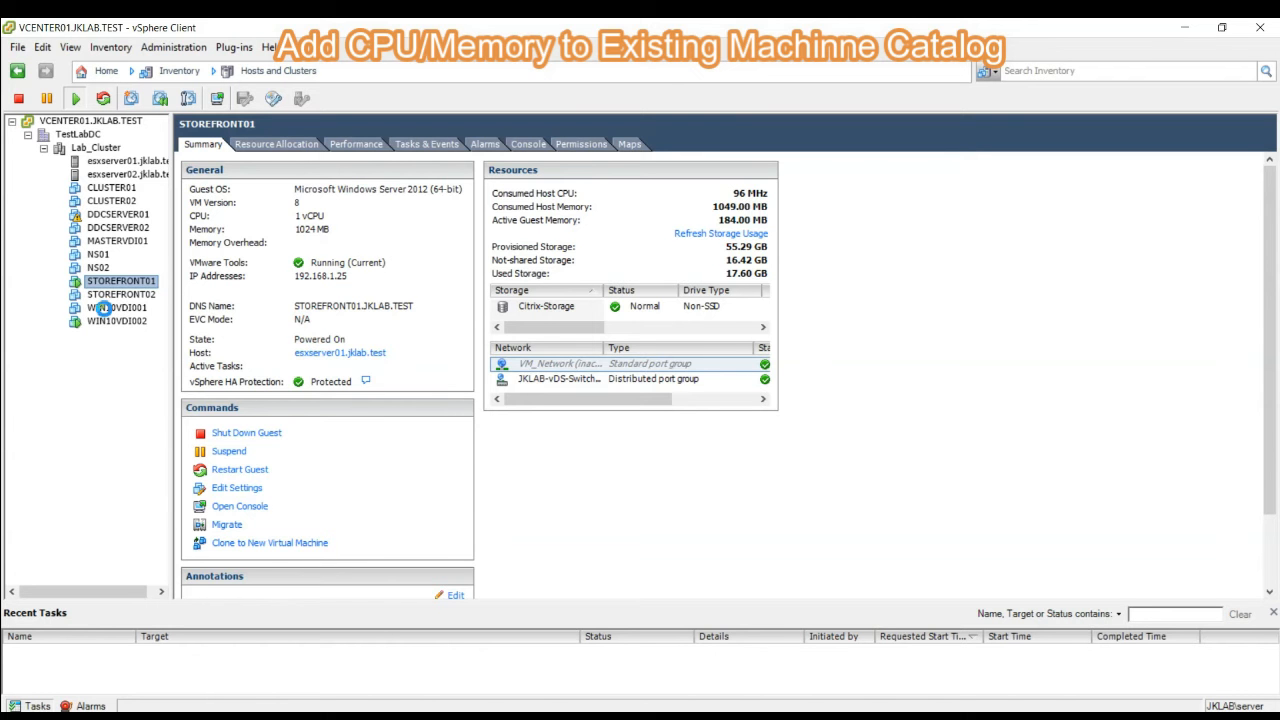
- In the vSphere Client, review the memory and CPU hardware settings of the WIN10VDI001 virtual machine, then dismiss them
{"action": "left_click", "coordinate": [104, 308]}
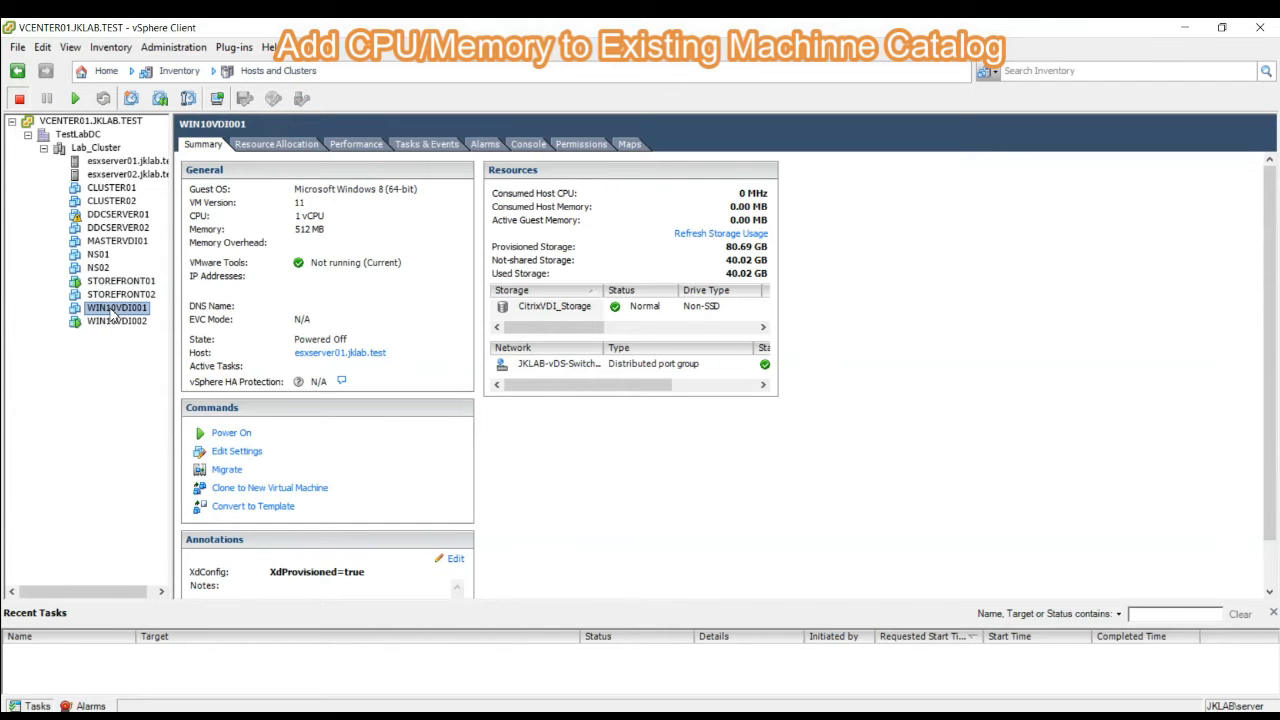
{"action": "right_click", "coordinate": [114, 313]}
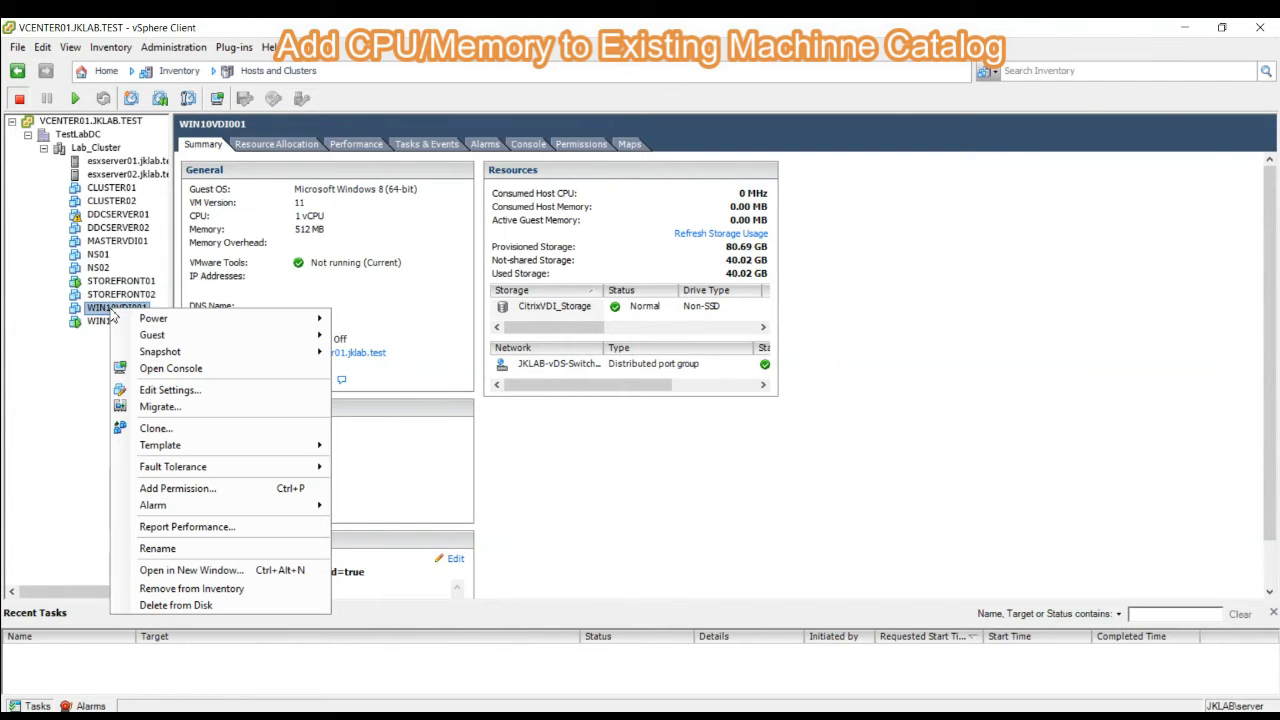
{"action": "left_click", "coordinate": [193, 391]}
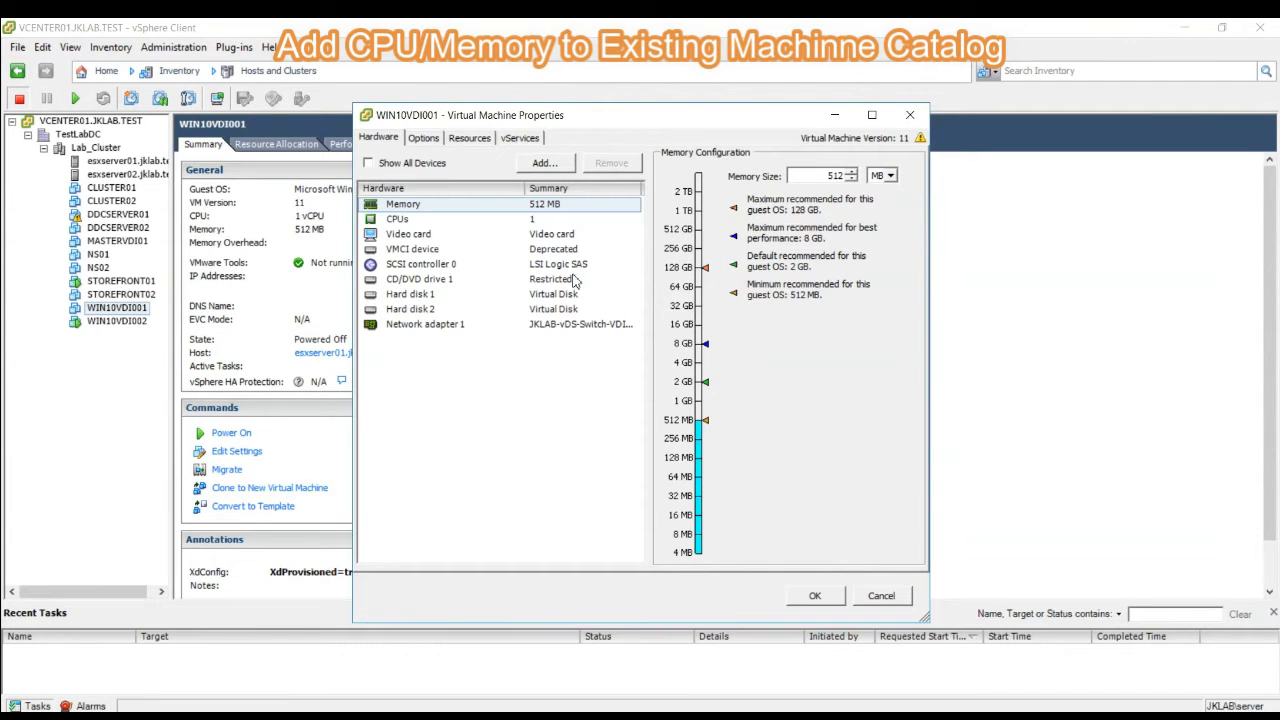
{"action": "left_click", "coordinate": [413, 207]}
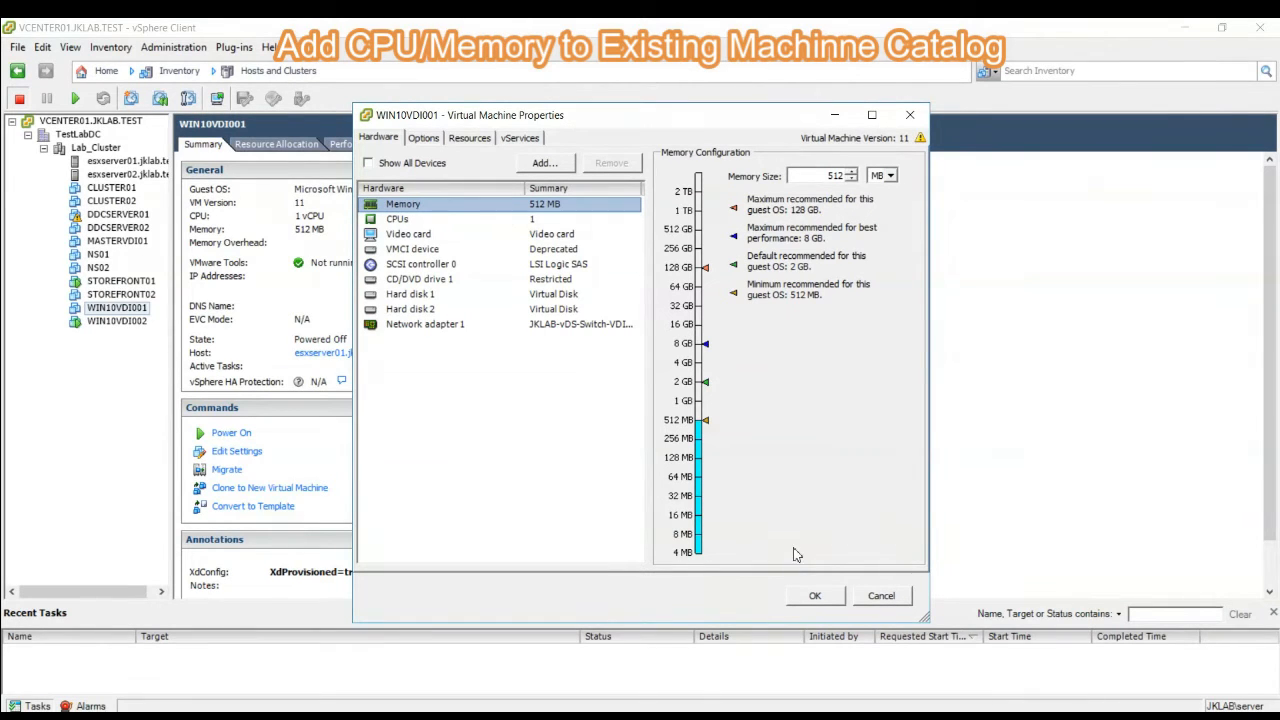
{"action": "left_click", "coordinate": [884, 598]}
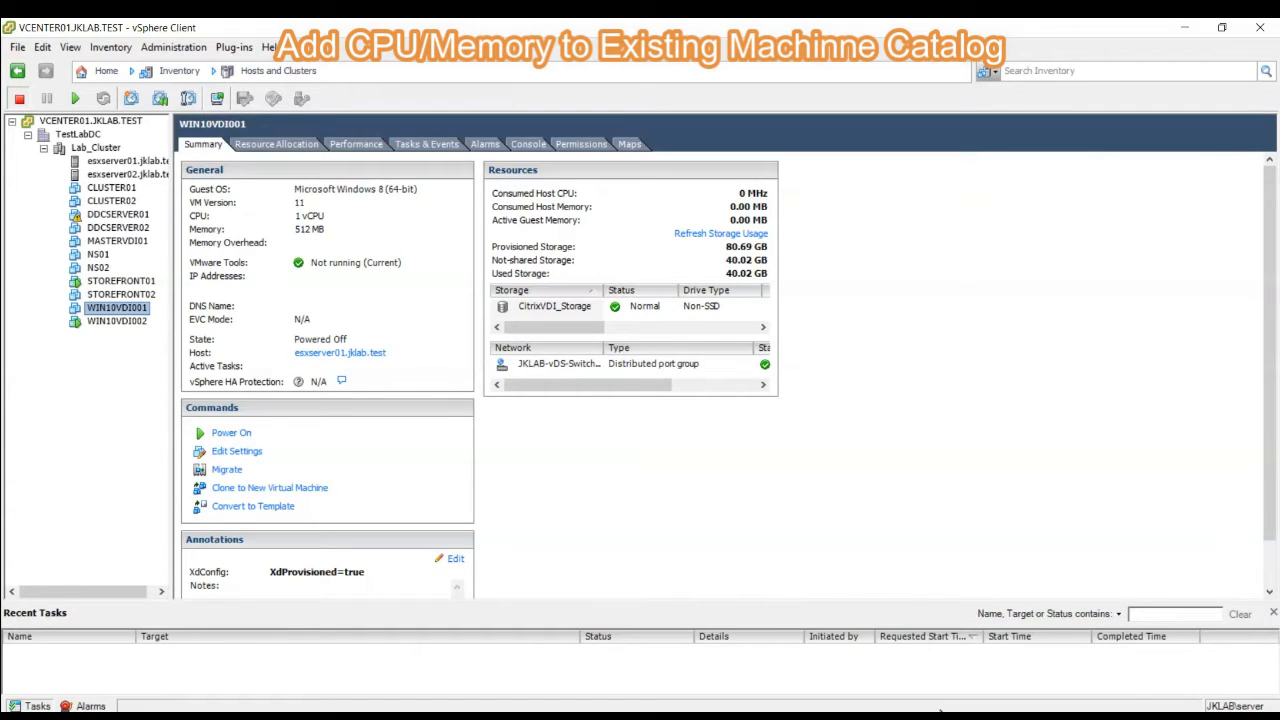
- Switch to Citrix Studio, check the details of the Sales-Pool machine catalog and list its machines
{"action": "mouse_move", "coordinate": [1050, 715]}
{"action": "left_click", "coordinate": [1050, 665]}
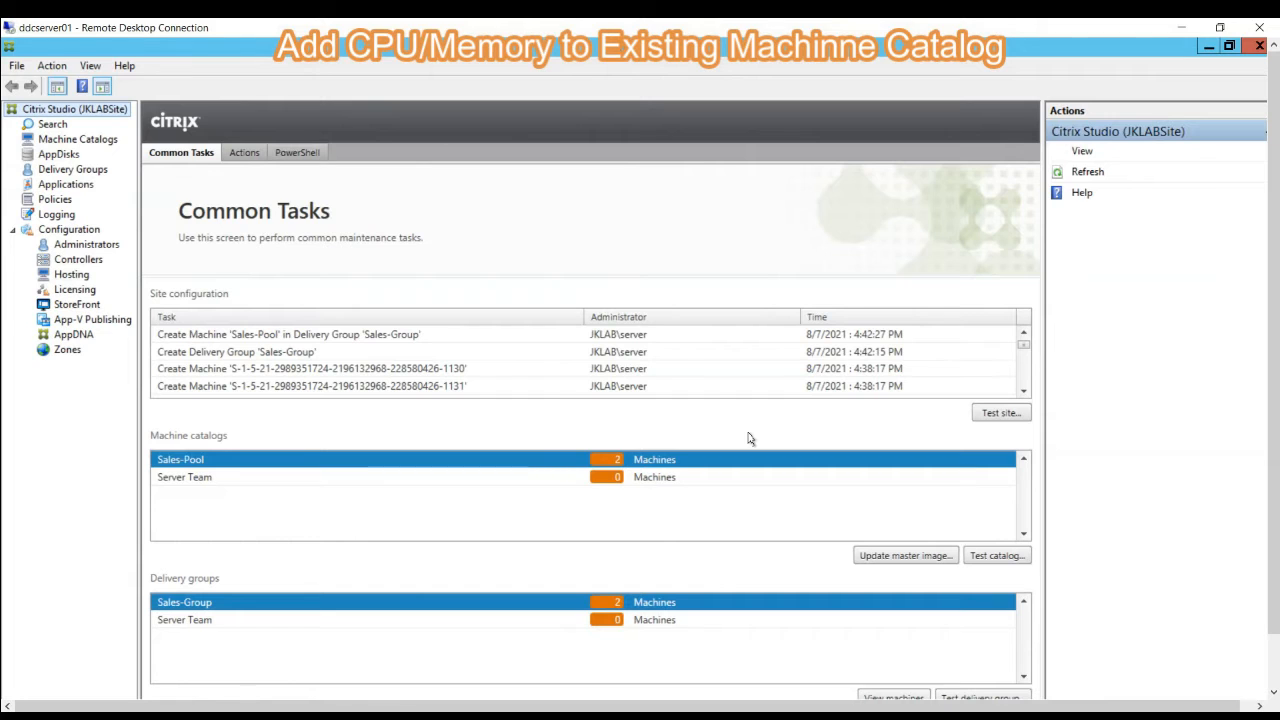
{"action": "left_click", "coordinate": [89, 140]}
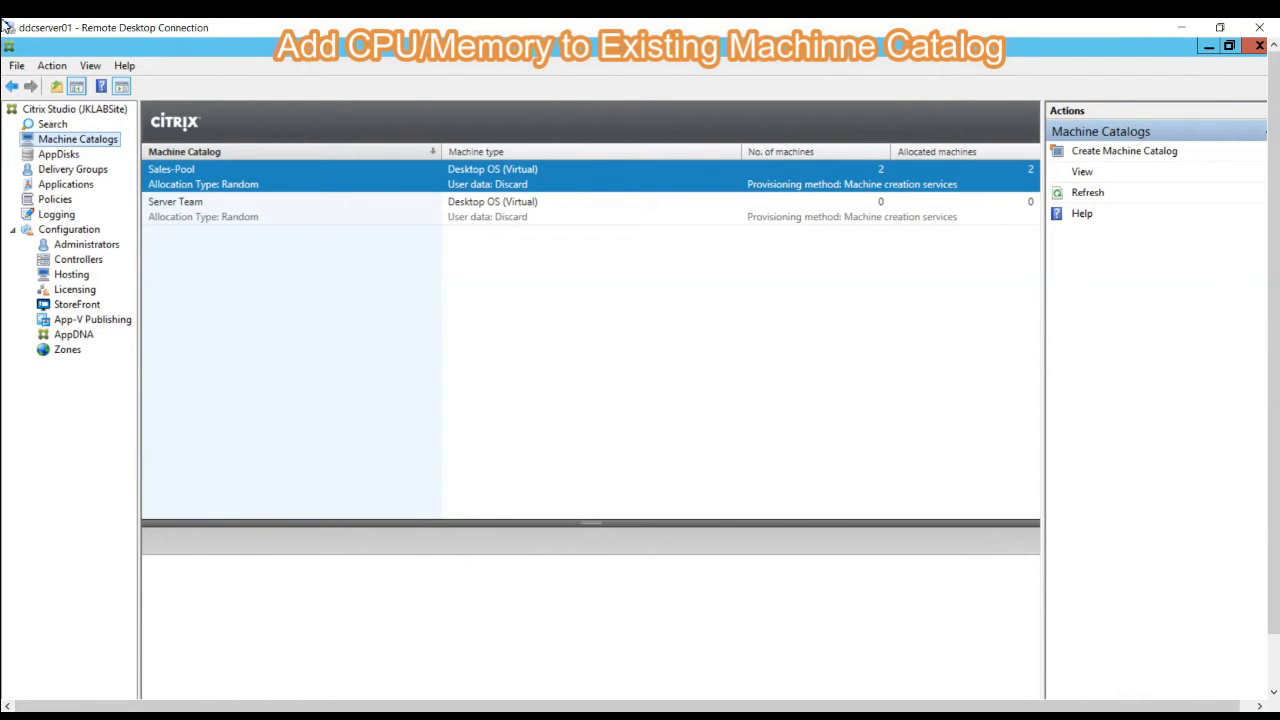
{"action": "left_click", "coordinate": [241, 183]}
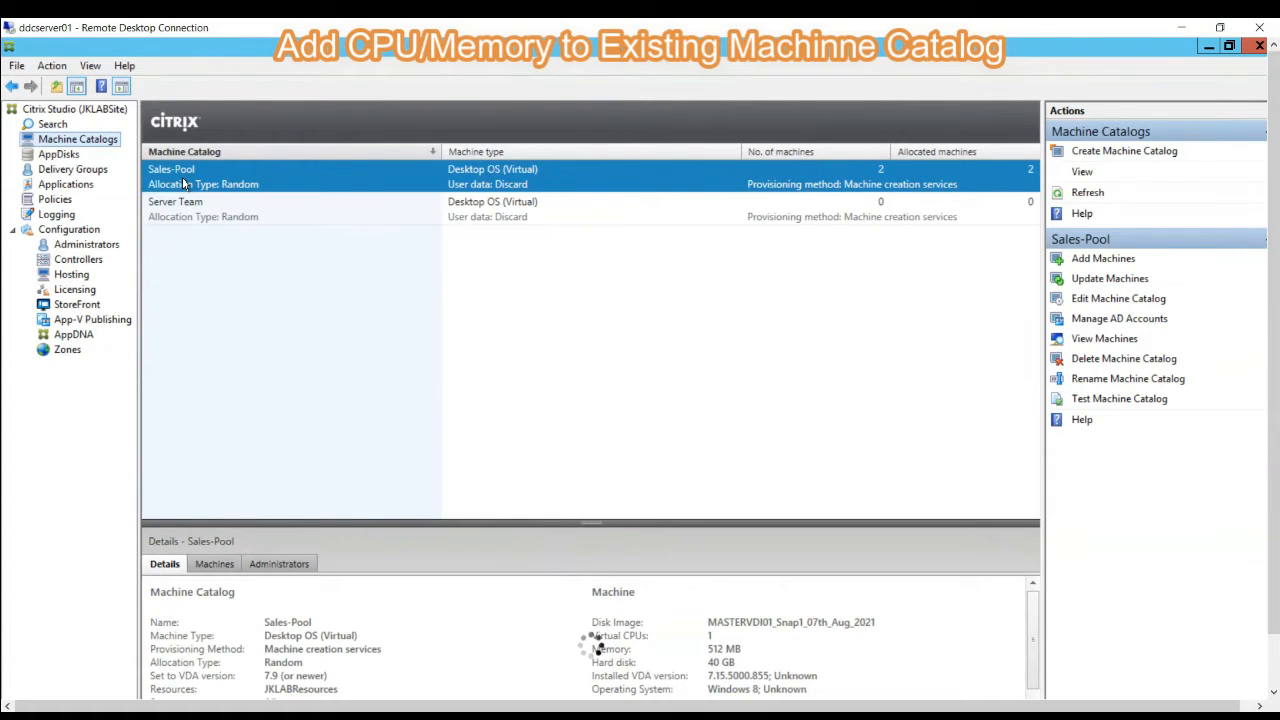
{"action": "double_click", "coordinate": [183, 183]}
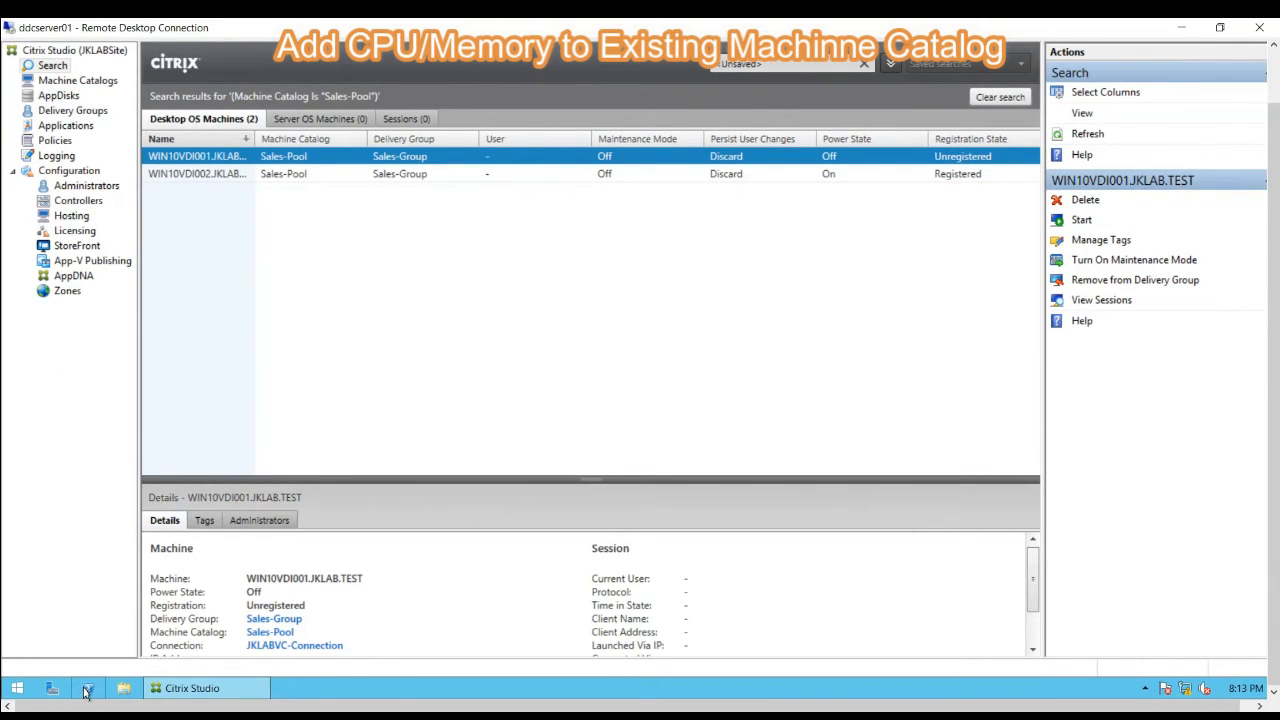
- Open PowerShell as administrator and load the Citrix snap-ins with asnp Citrix*
{"action": "right_click", "coordinate": [86, 694]}
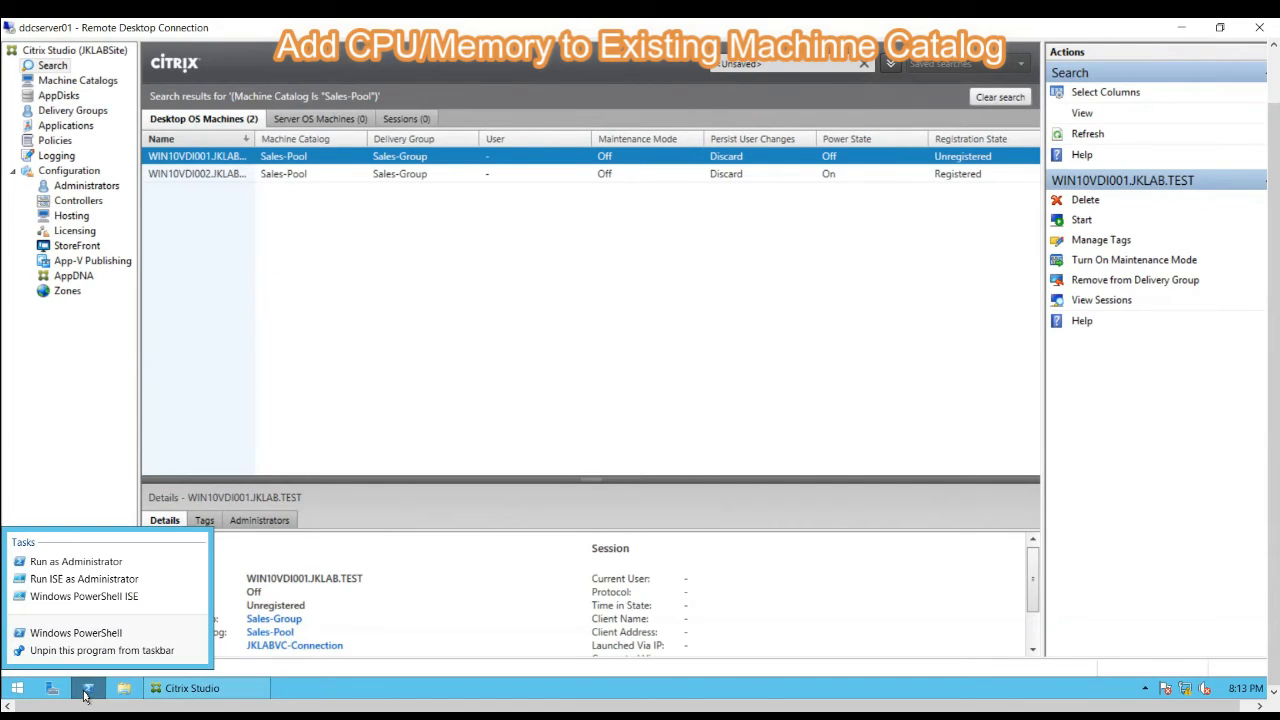
{"action": "left_click", "coordinate": [98, 577]}
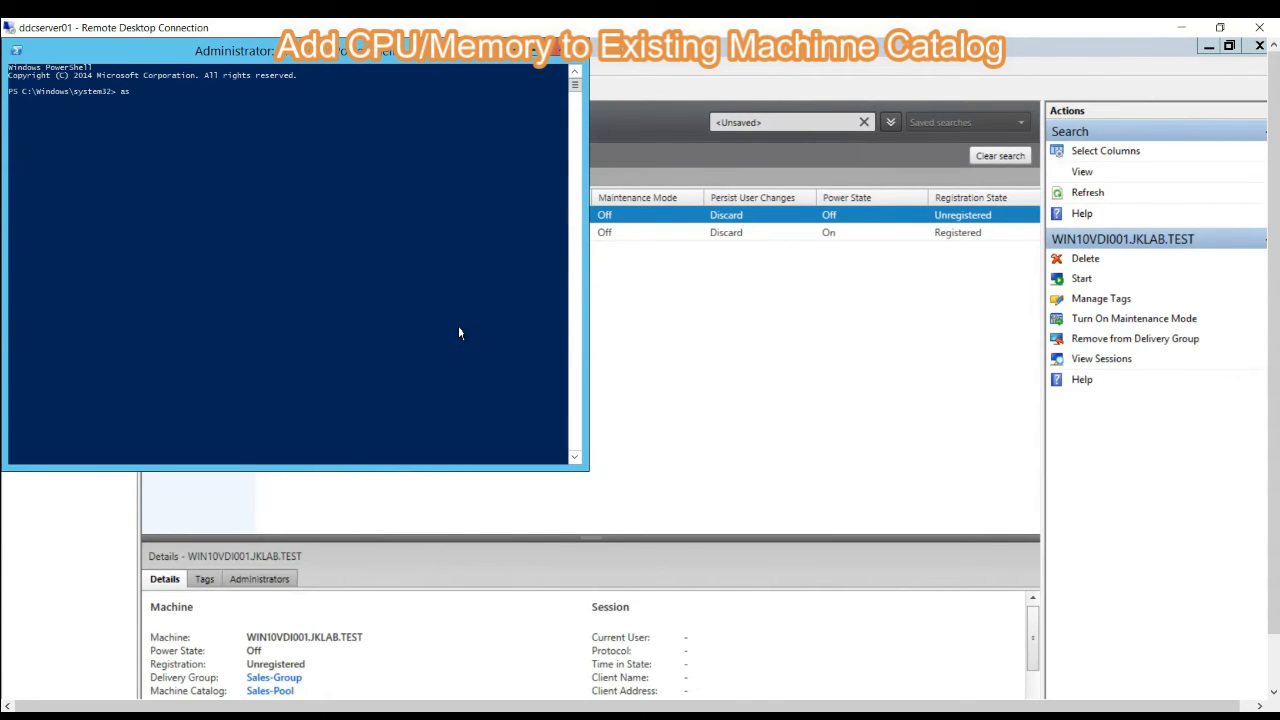
{"action": "type", "text": "asnp Citrix*"}
{"action": "key", "text": "Return"}
- Query the provisioning scheme of the Sales-Pool catalog with Get-ProvScheme
{"action": "type", "text": "Get-prov"}
{"action": "key", "text": "Tab"}
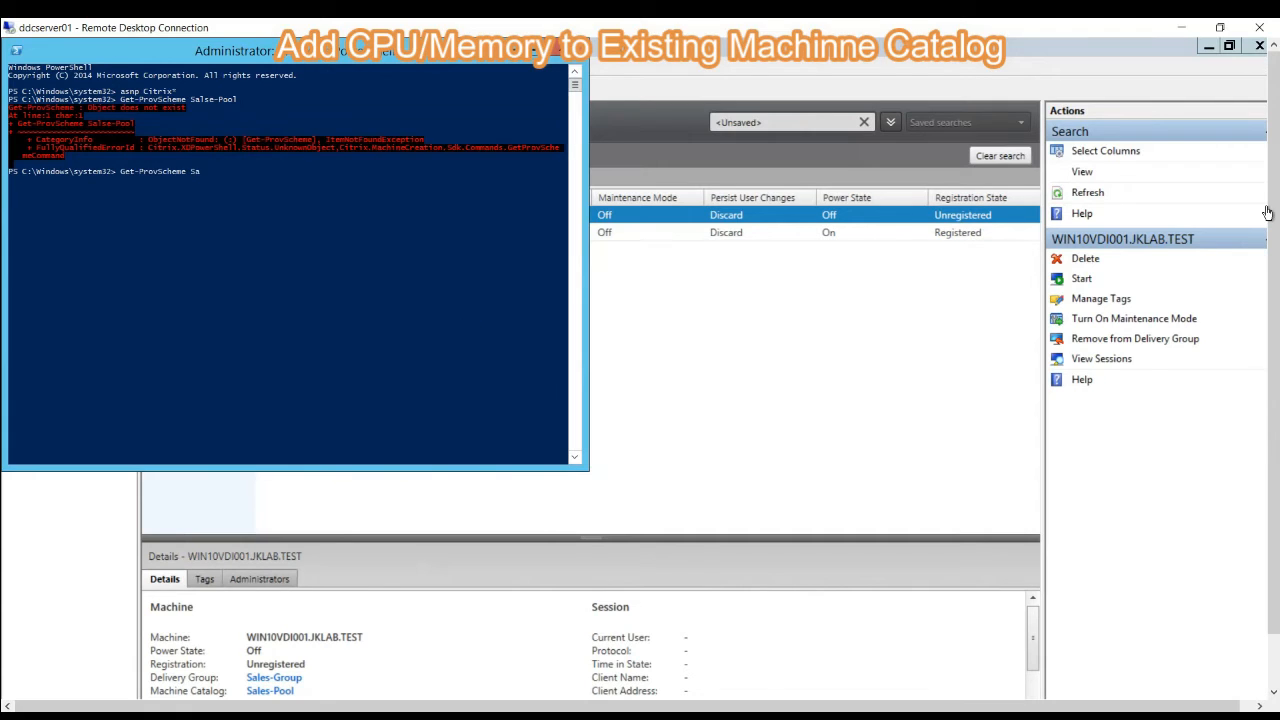
{"action": "type", "text": "ool"}
{"action": "key", "text": "Return"}
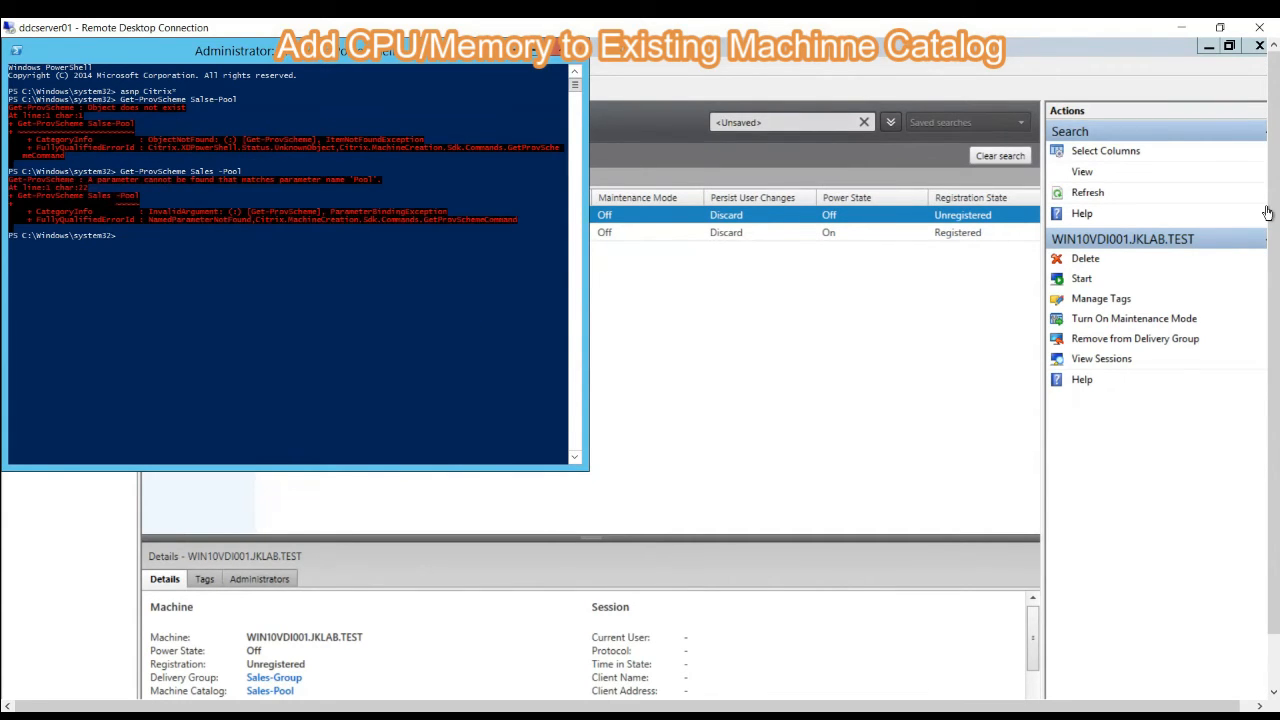
{"action": "key", "text": "Return"}
{"action": "key", "text": "Up"}
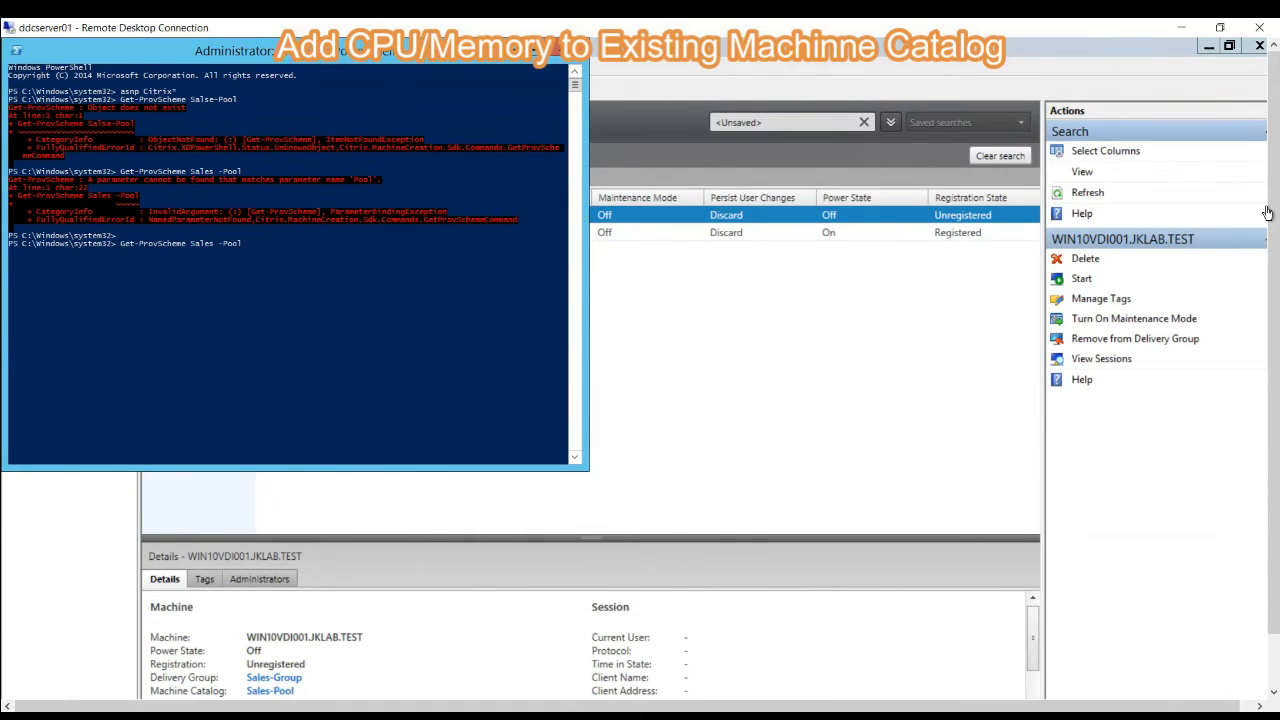
{"action": "key", "text": "BackSpace"}
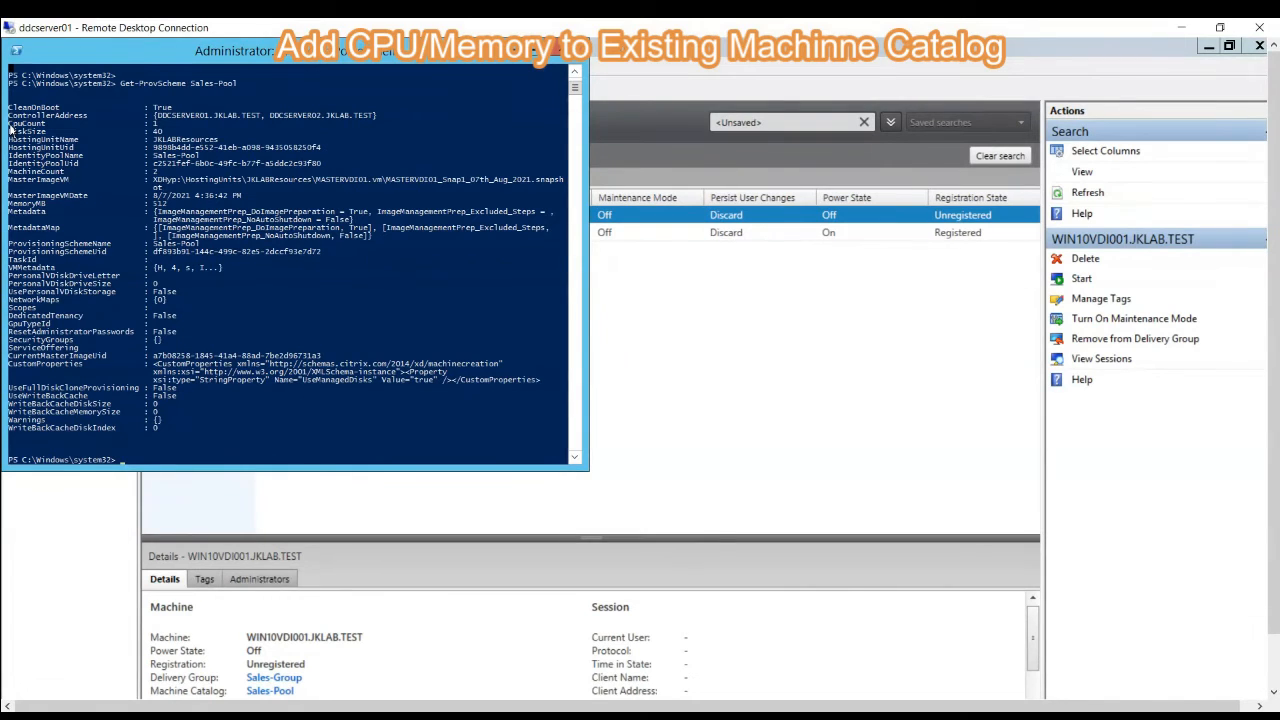
- Examine the CpuCount and MemoryMB entries and the catalog name in the Sales-Pool provisioning scheme output
{"action": "left_click_drag", "start_coordinate": [10, 118], "coordinate": [160, 124]}
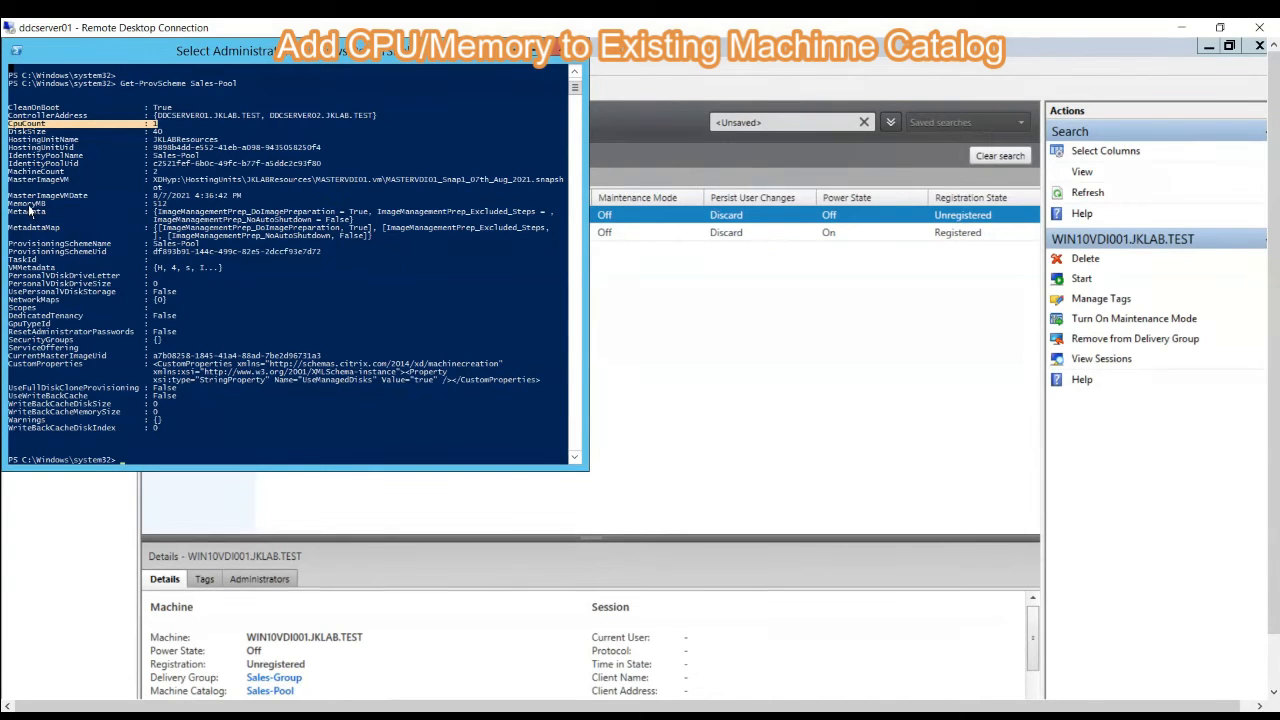
{"action": "left_click_drag", "start_coordinate": [9, 203], "coordinate": [157, 206]}
{"action": "left_click_drag", "start_coordinate": [190, 83], "coordinate": [238, 85]}
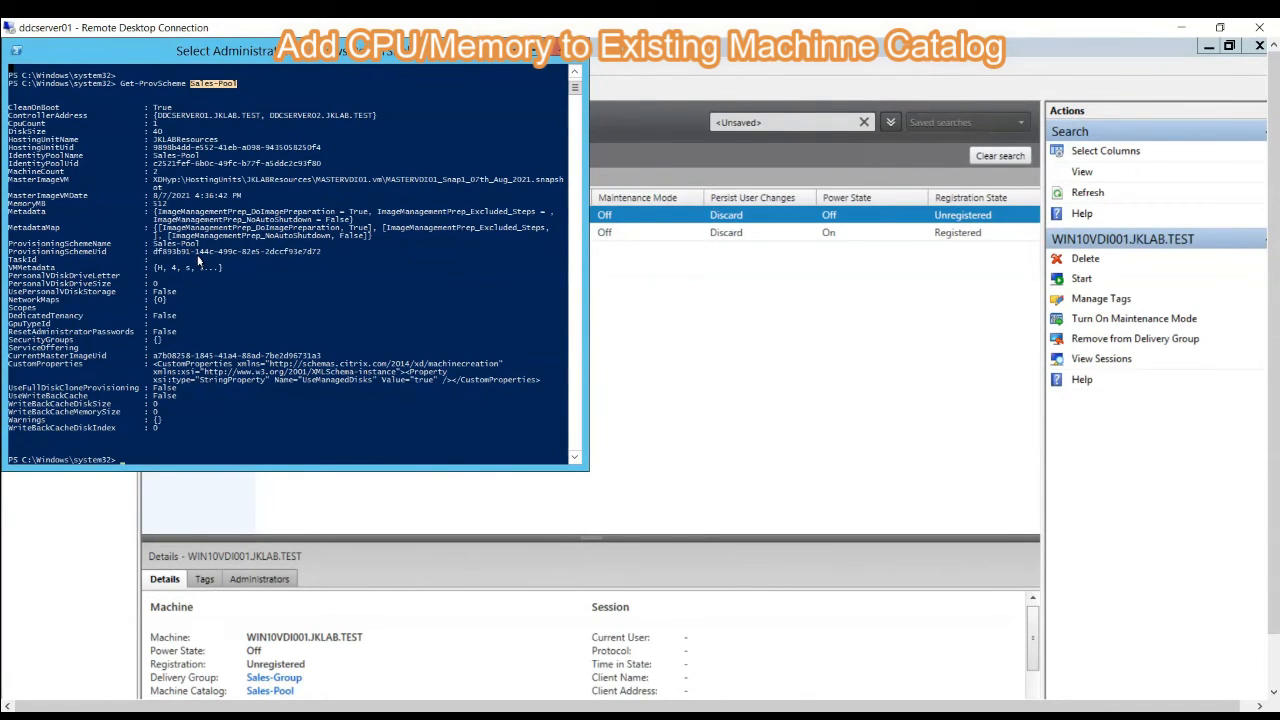
{"action": "right_click", "coordinate": [244, 413]}
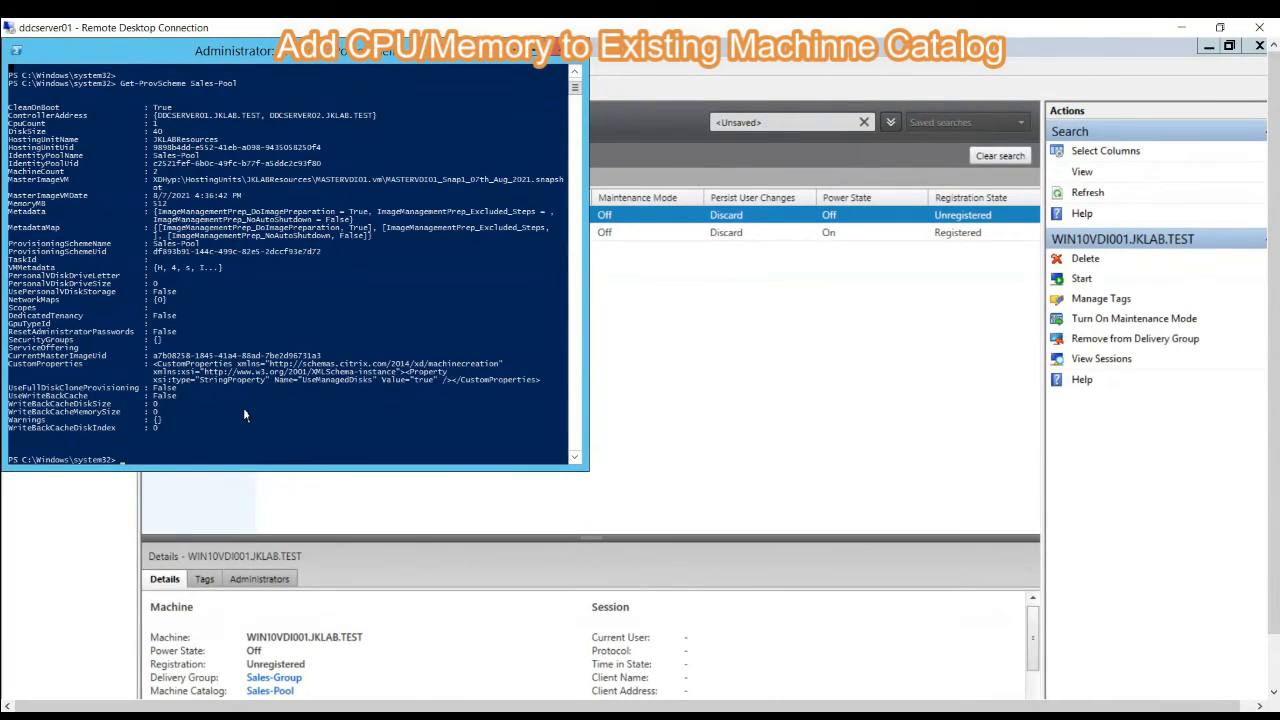
- Set the Sales-Pool provisioning scheme's memory to 1024 MB using Set-ProvScheme with the -ProvisioningSchemeName and -VMMemoryMB parameters
{"action": "type", "text": "Set-provSc"}
{"action": "key", "text": "Tab"}
{"action": "type", "text": "-provisioningSch"}
{"action": "key", "text": "Tab"}
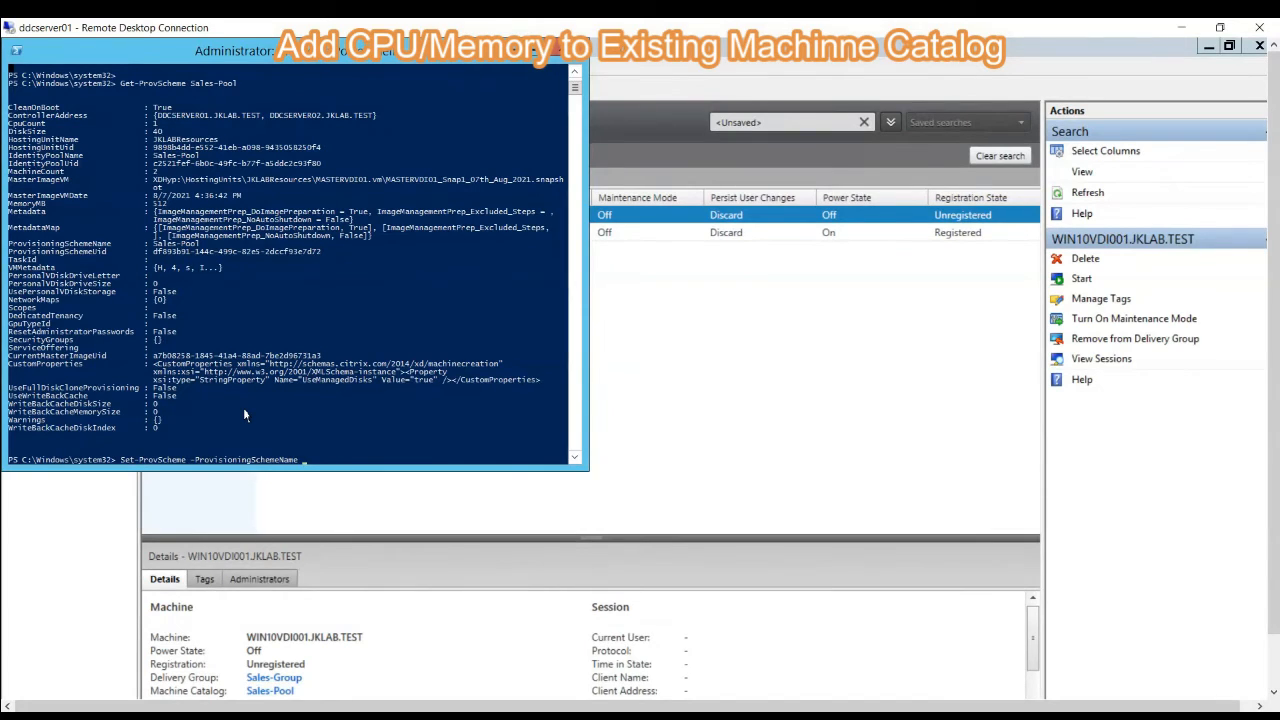
{"action": "type", "text": "Sales-Pool -VMMemoryMB"}
{"action": "type", "text": "1024"}
{"action": "key", "text": "Return"}
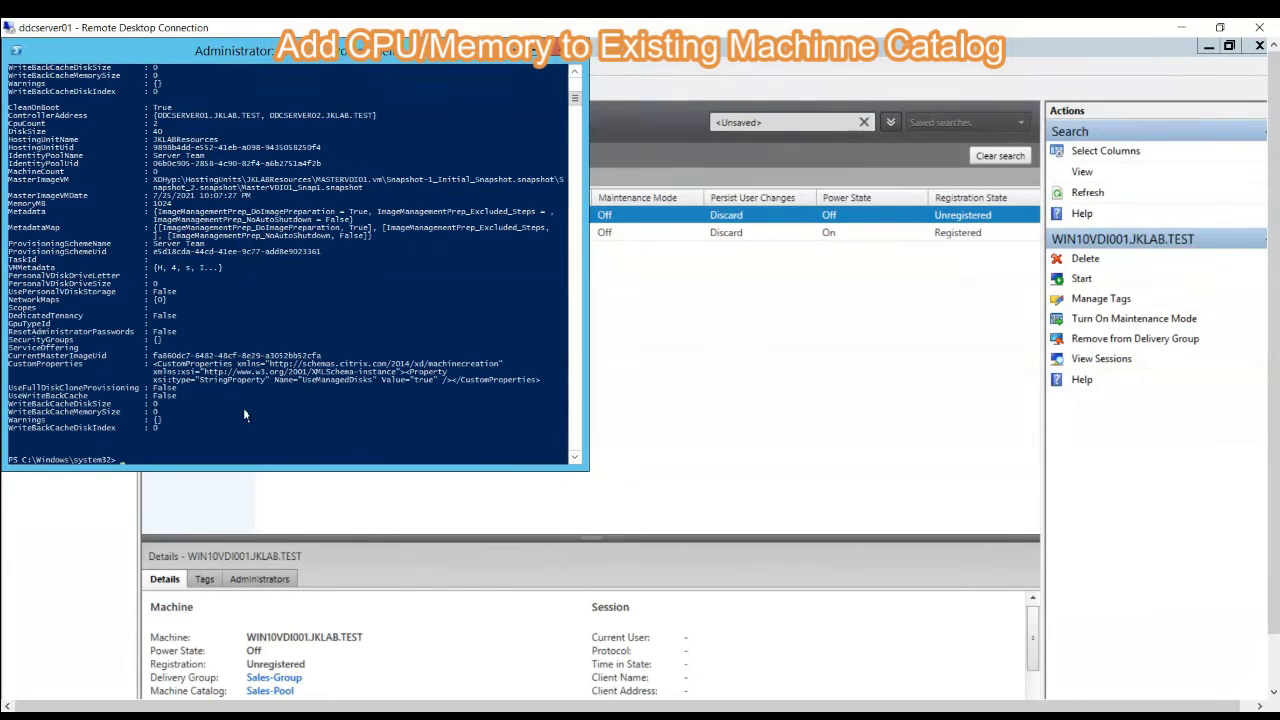
- Run Get-ProvScheme for Sales-Pool and check its MemoryMB and CpuCount entries
{"action": "type", "text": "Get-ProvScheme Sales-Pool"}
{"action": "key", "text": "Return"}
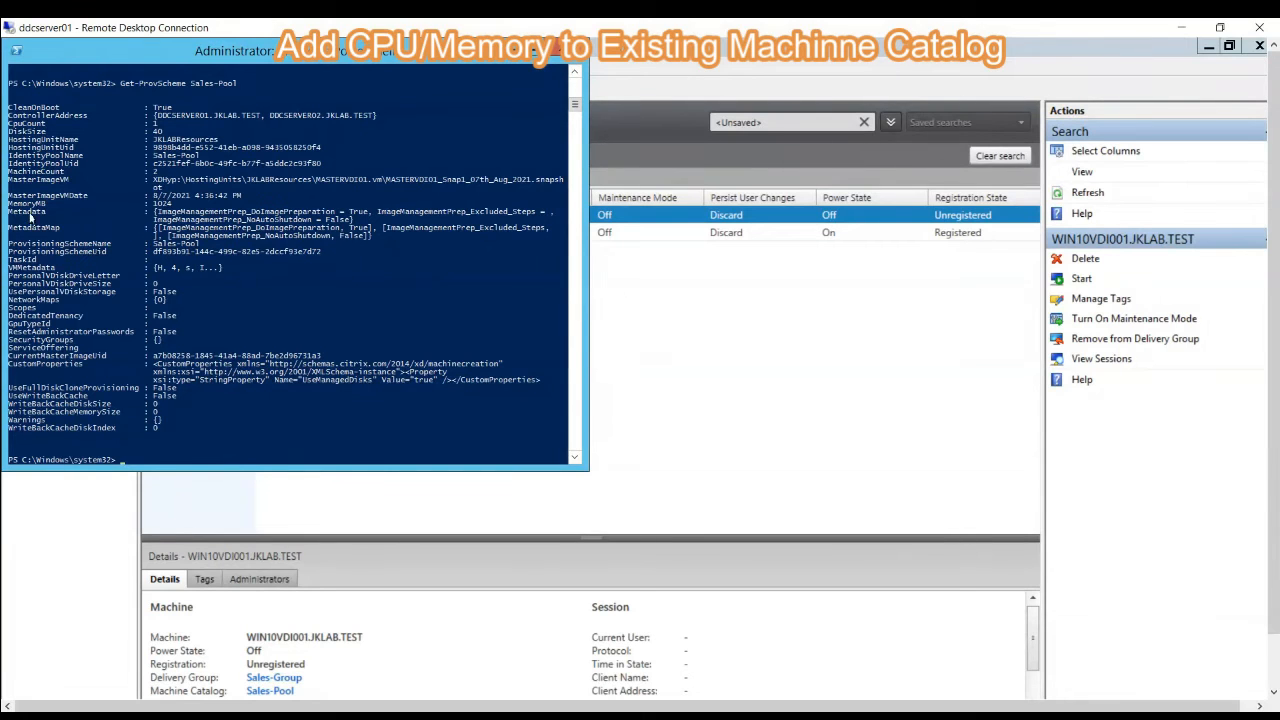
{"action": "left_click_drag", "start_coordinate": [14, 205], "coordinate": [172, 210]}
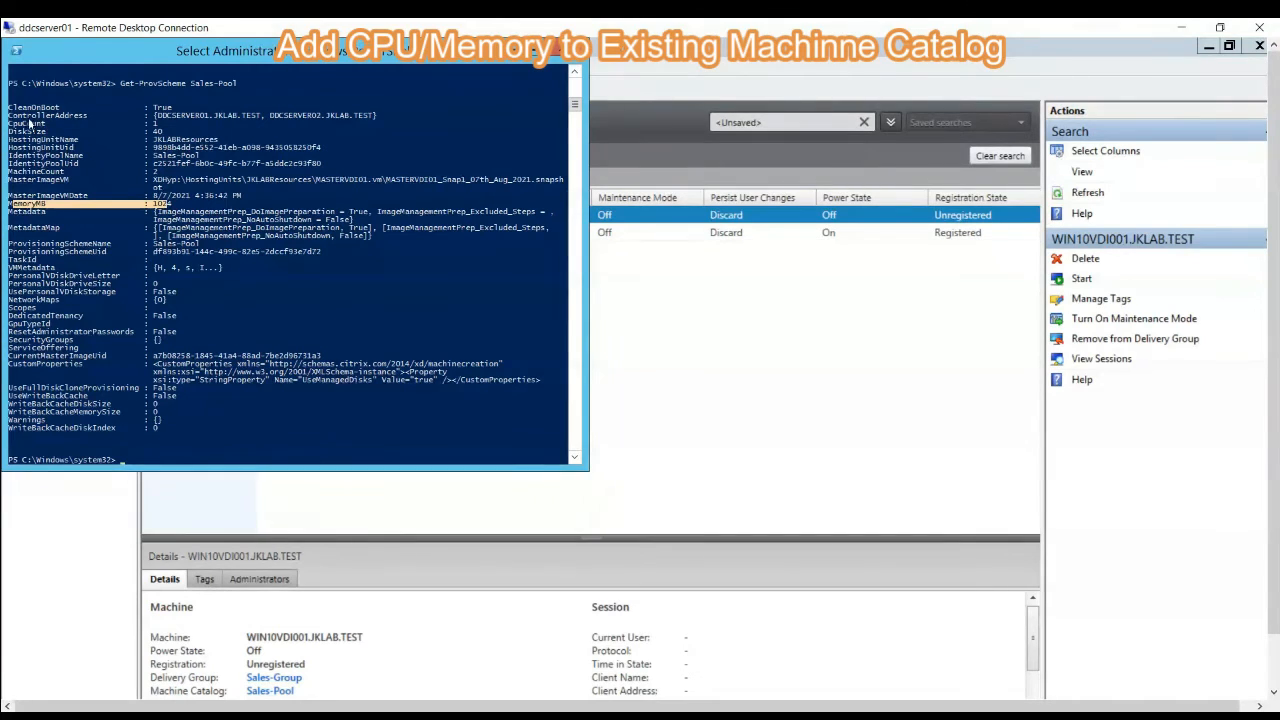
{"action": "left_click_drag", "start_coordinate": [14, 122], "coordinate": [158, 132]}
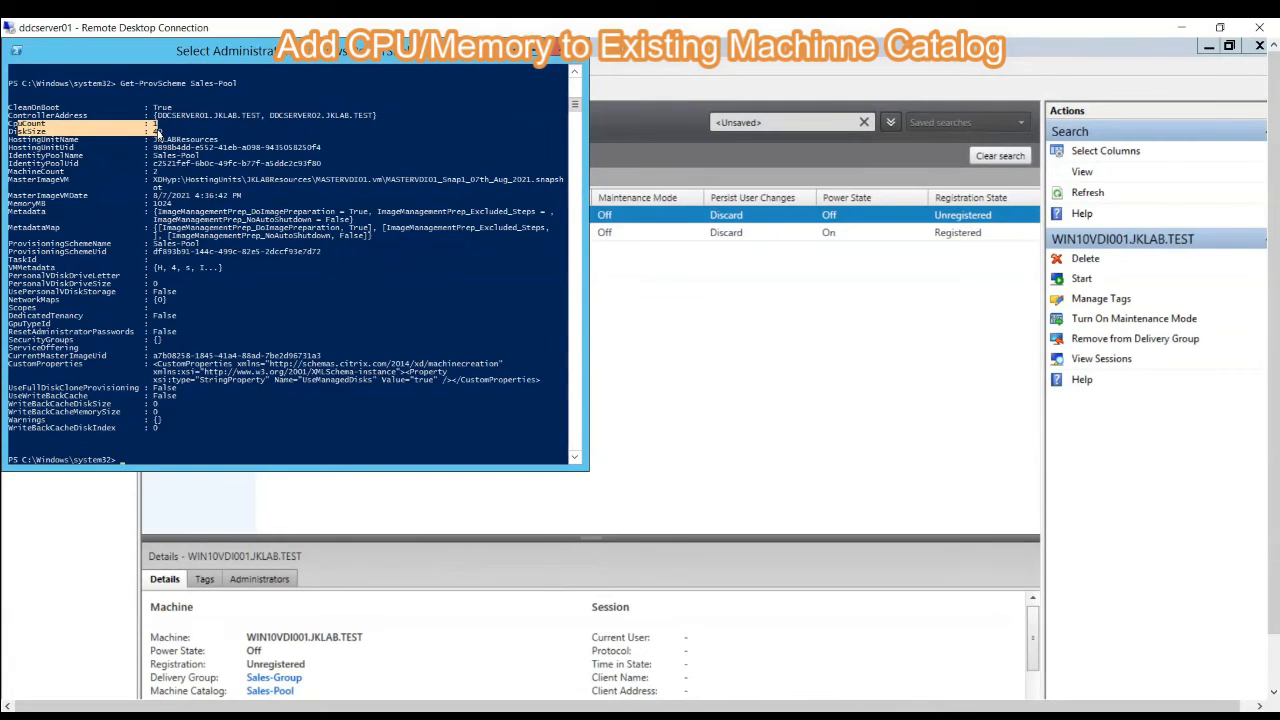
- Set the Sales-Pool provisioning scheme's CPU count to 2 by reusing the Set-ProvScheme command with -VMCpuCount
{"action": "key", "text": "Up"}
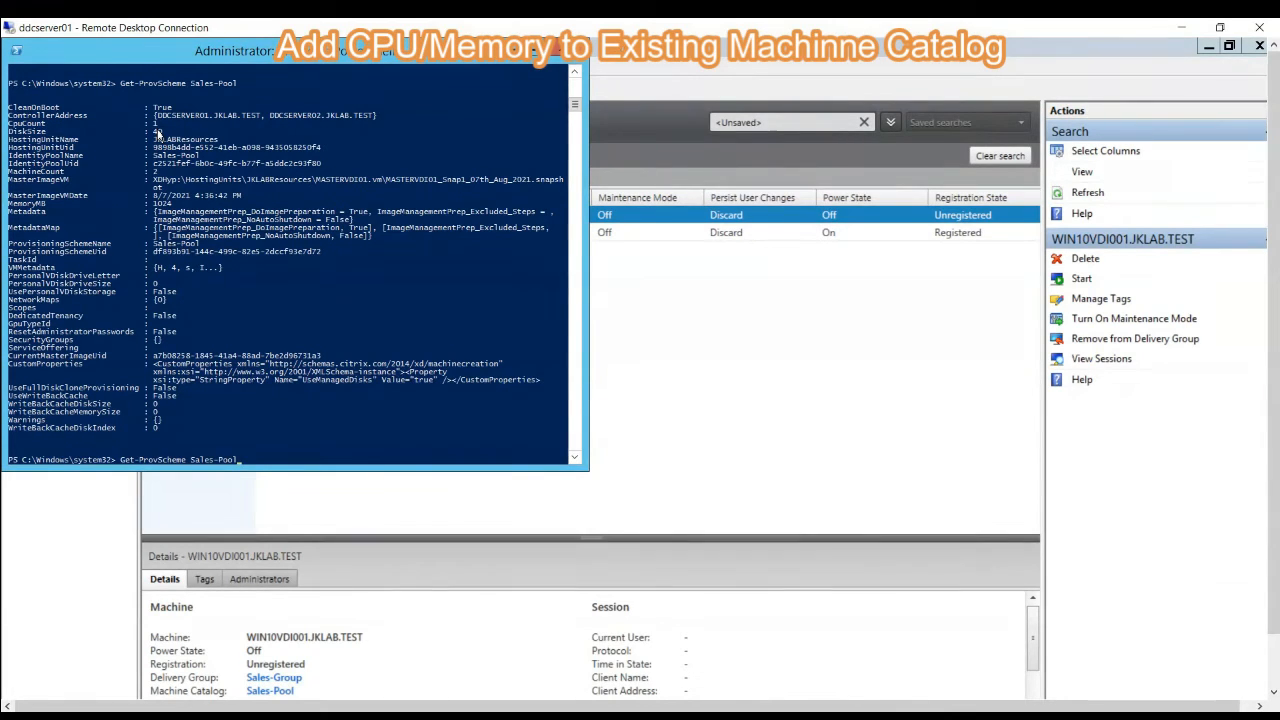
{"action": "key", "text": "Up"}
{"action": "key", "text": "Up"}
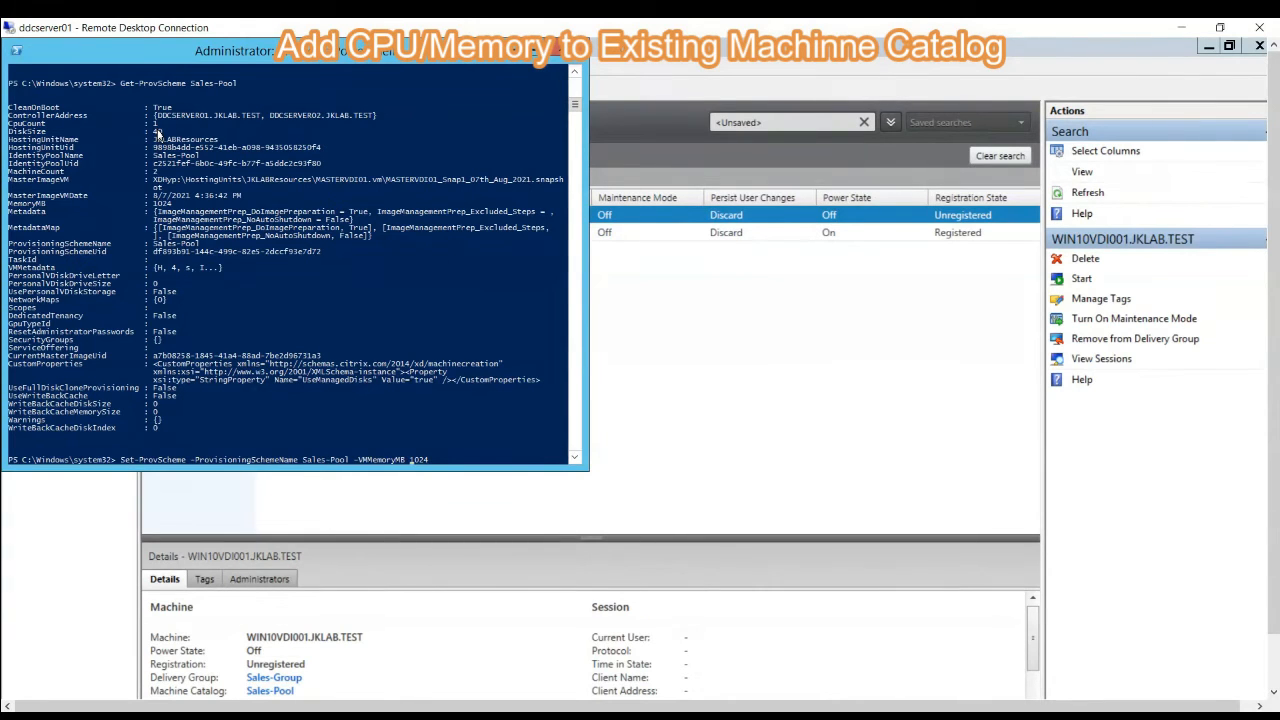
{"action": "key", "text": "BackSpace"}
{"action": "key", "text": "BackSpace"}
{"action": "key", "text": "BackSpace"}
{"action": "key", "text": "BackSpace"}
{"action": "key", "text": "BackSpace"}
{"action": "key", "text": "BackSpace"}
{"action": "key", "text": "BackSpace"}
{"action": "key", "text": "BackSpace"}
{"action": "type", "text": "CpuCount"}
{"action": "key", "text": "BackSpace"}
{"action": "key", "text": "BackSpace"}
{"action": "key", "text": "BackSpace"}
{"action": "key", "text": "BackSpace"}
{"action": "type", "text": "4"}
{"action": "type", "text": "2"}
{"action": "key", "text": "Return"}
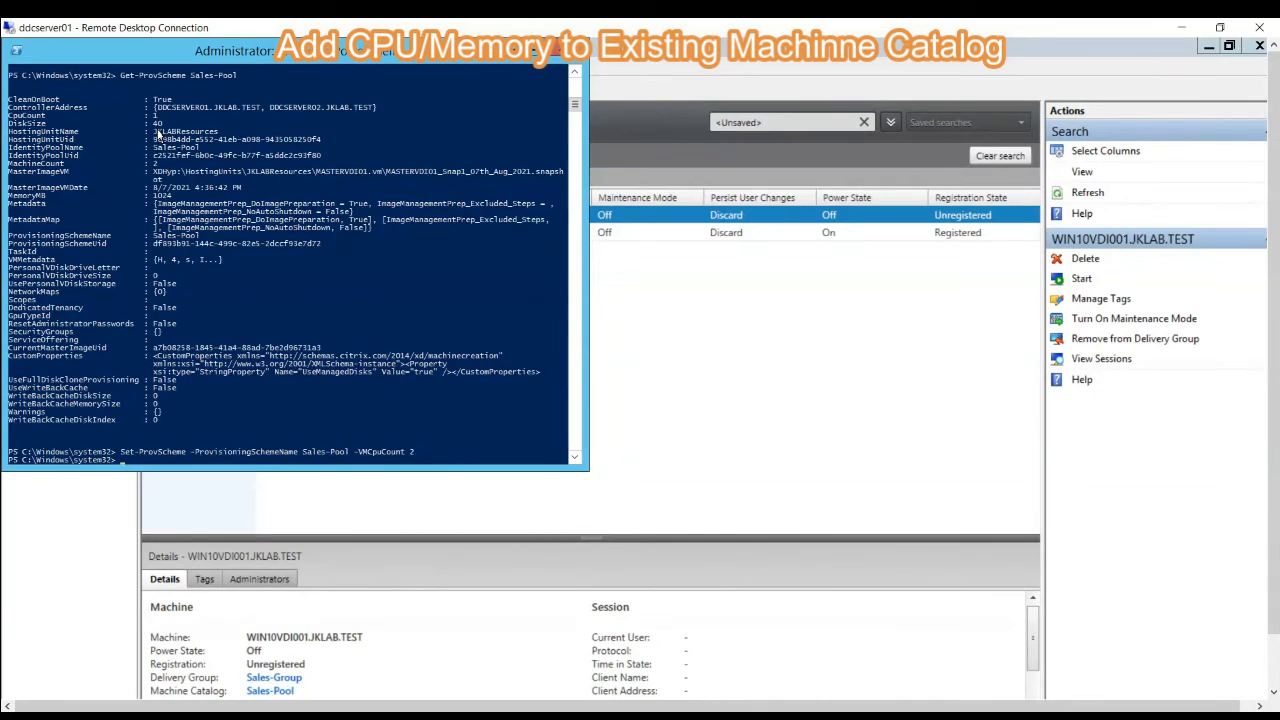
- Query the Sales-Pool provisioning scheme again and verify the updated CPU count and memory size
{"action": "type", "text": "Get-"}
{"action": "type", "text": "ProvScheme Sales-"}
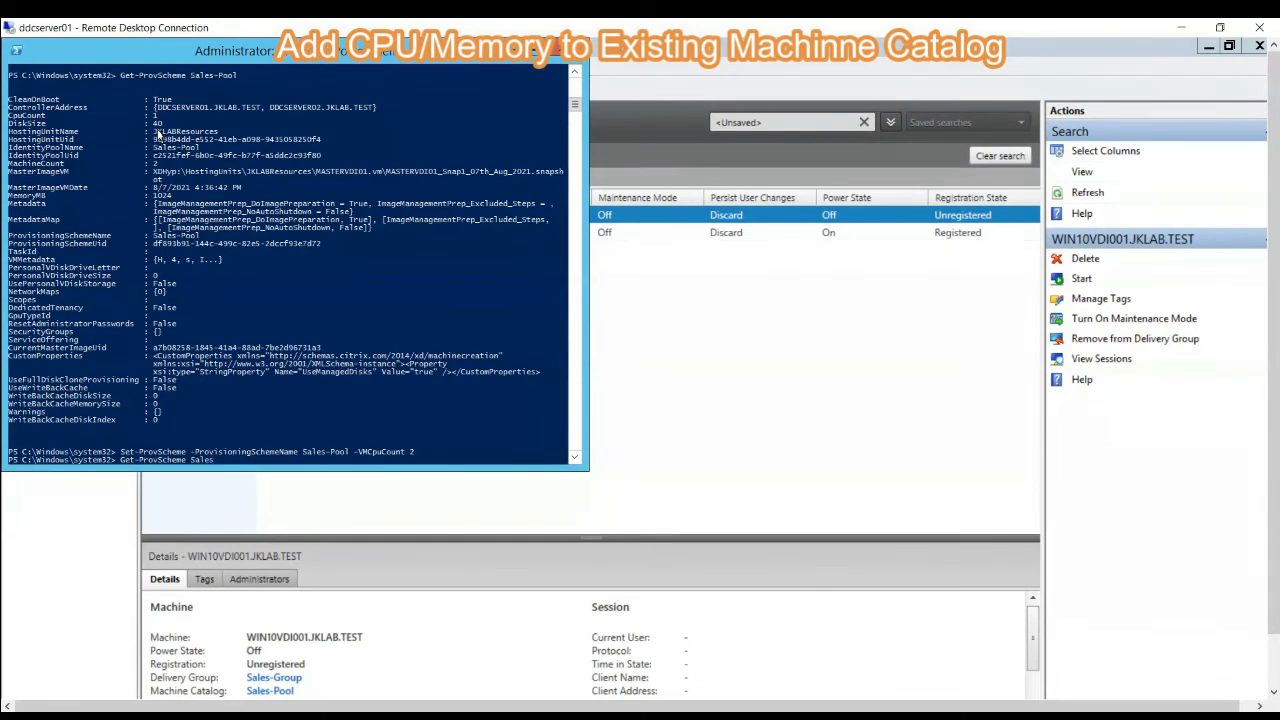
{"action": "type", "text": "Pool"}
{"action": "key", "text": "Return"}
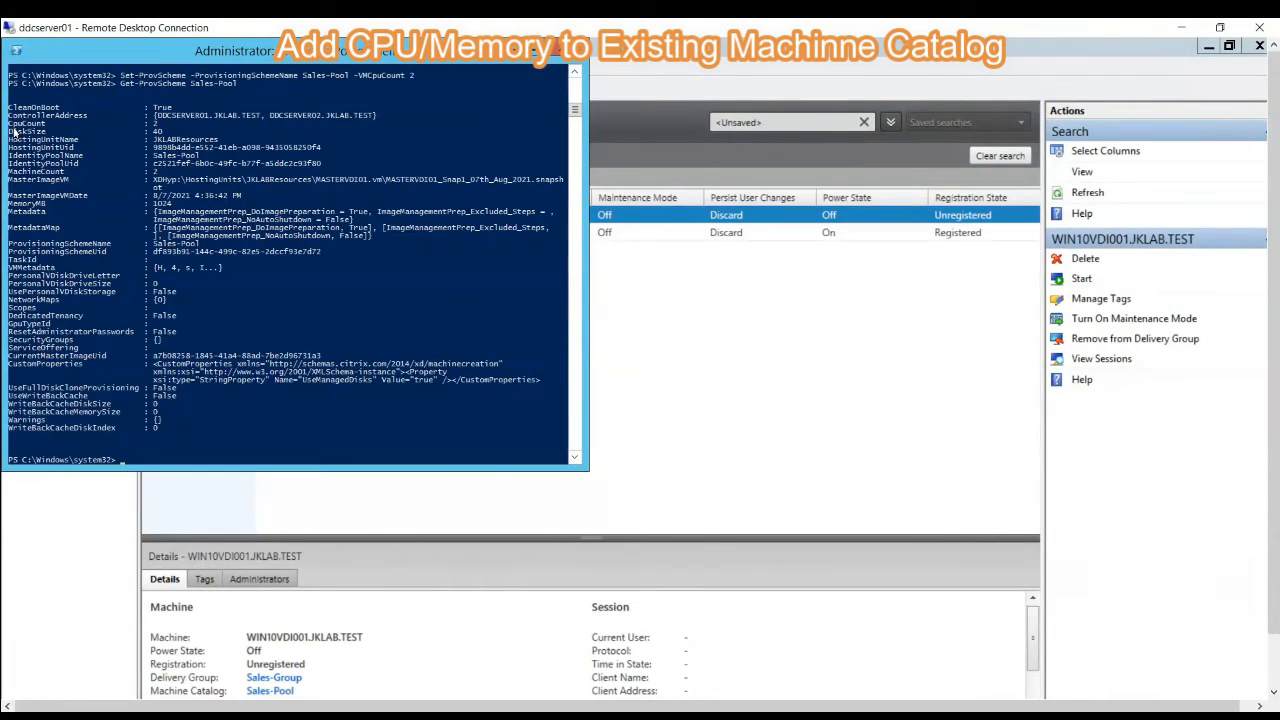
{"action": "left_click_drag", "start_coordinate": [9, 125], "coordinate": [165, 124]}
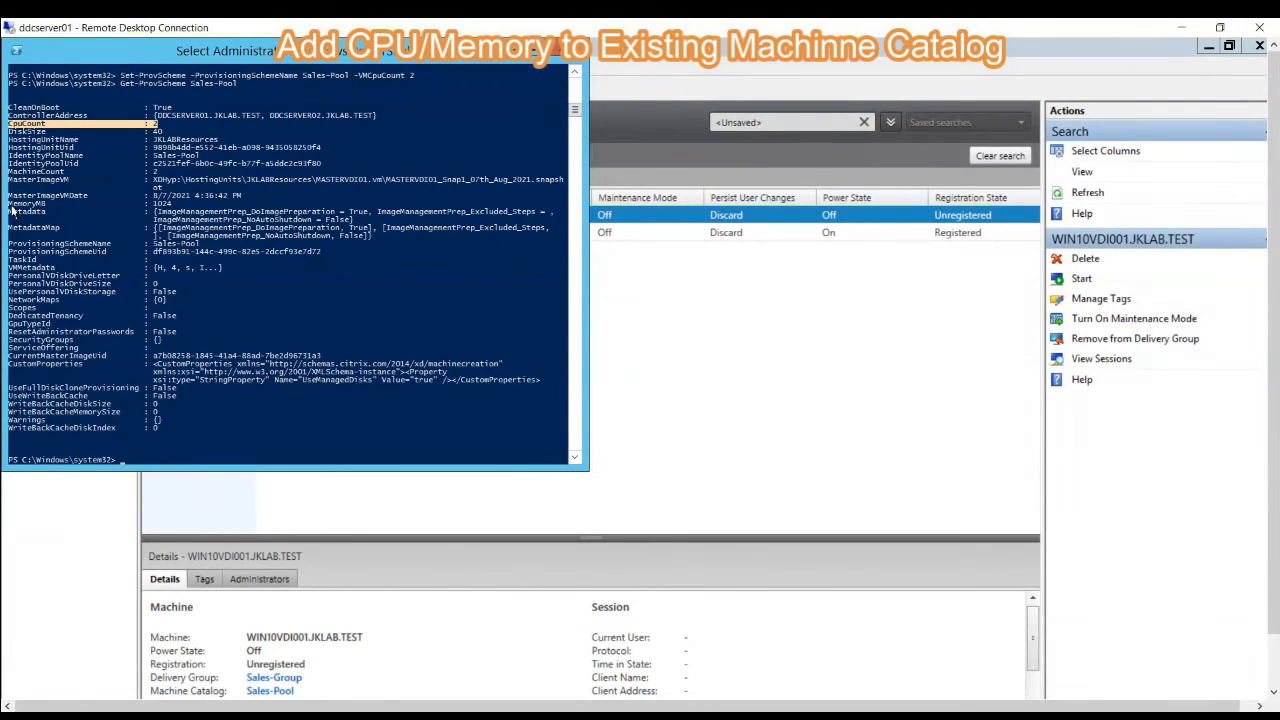
{"action": "left_click_drag", "start_coordinate": [9, 203], "coordinate": [171, 206]}
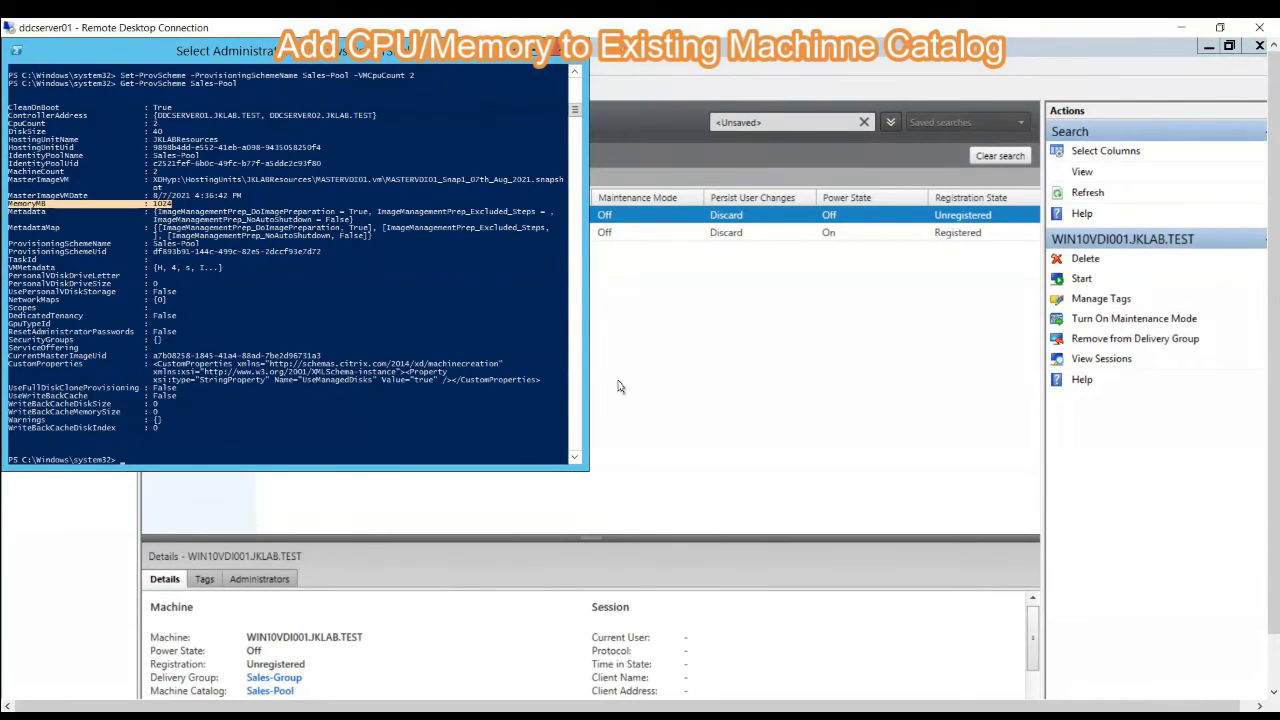
- Switch to Citrix Studio, start Update Machines for the Sales-Pool machine catalog and proceed past the overview
{"action": "left_click", "coordinate": [687, 371]}
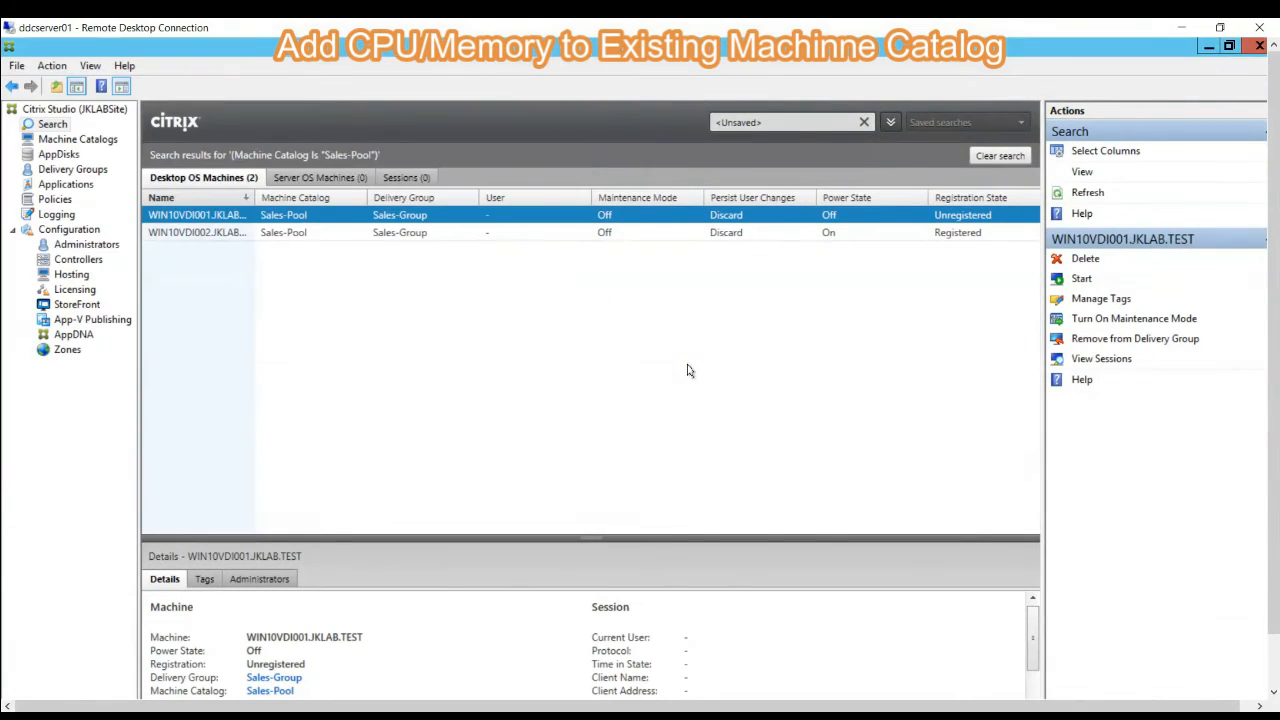
{"action": "left_click", "coordinate": [110, 144]}
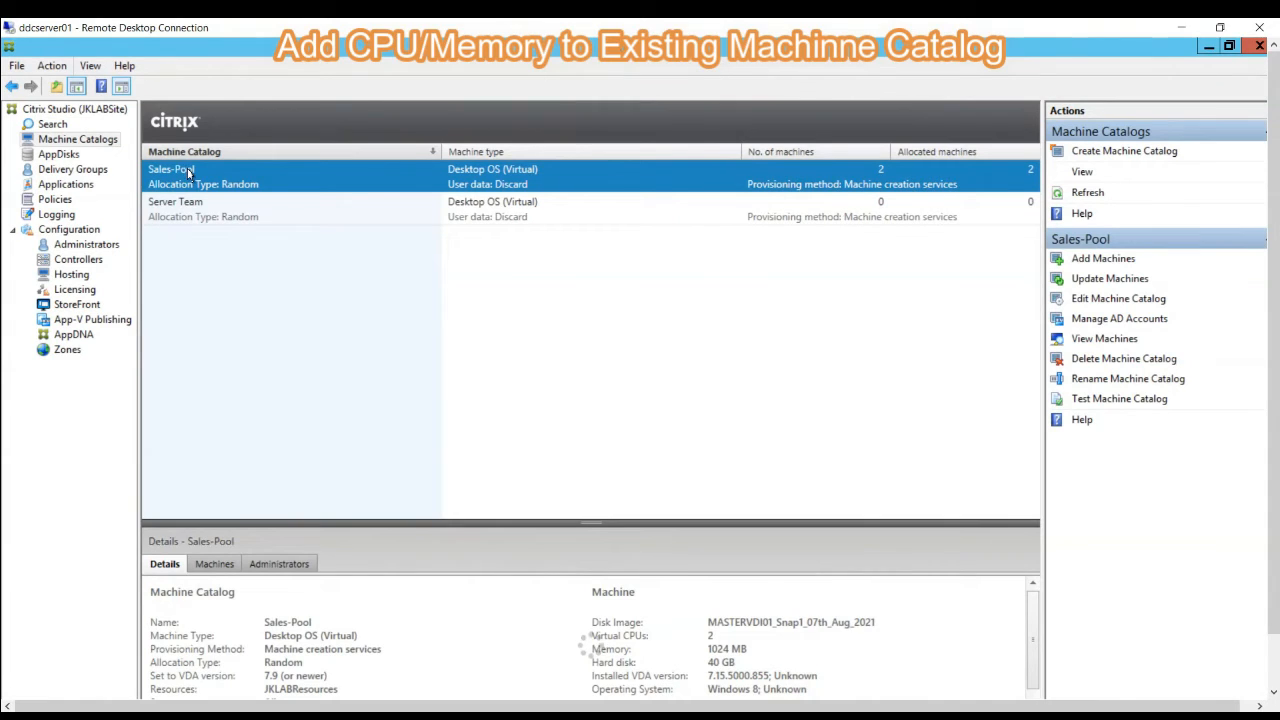
{"action": "right_click", "coordinate": [188, 171]}
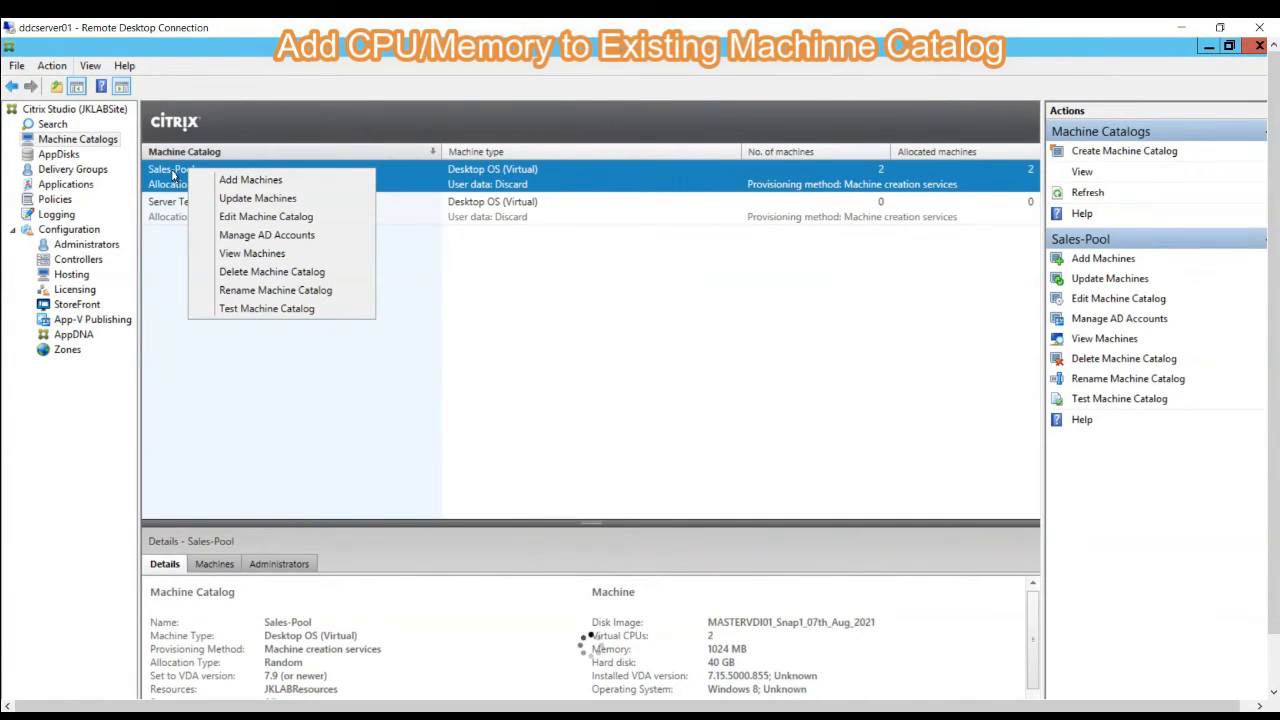
{"action": "left_click", "coordinate": [228, 198]}
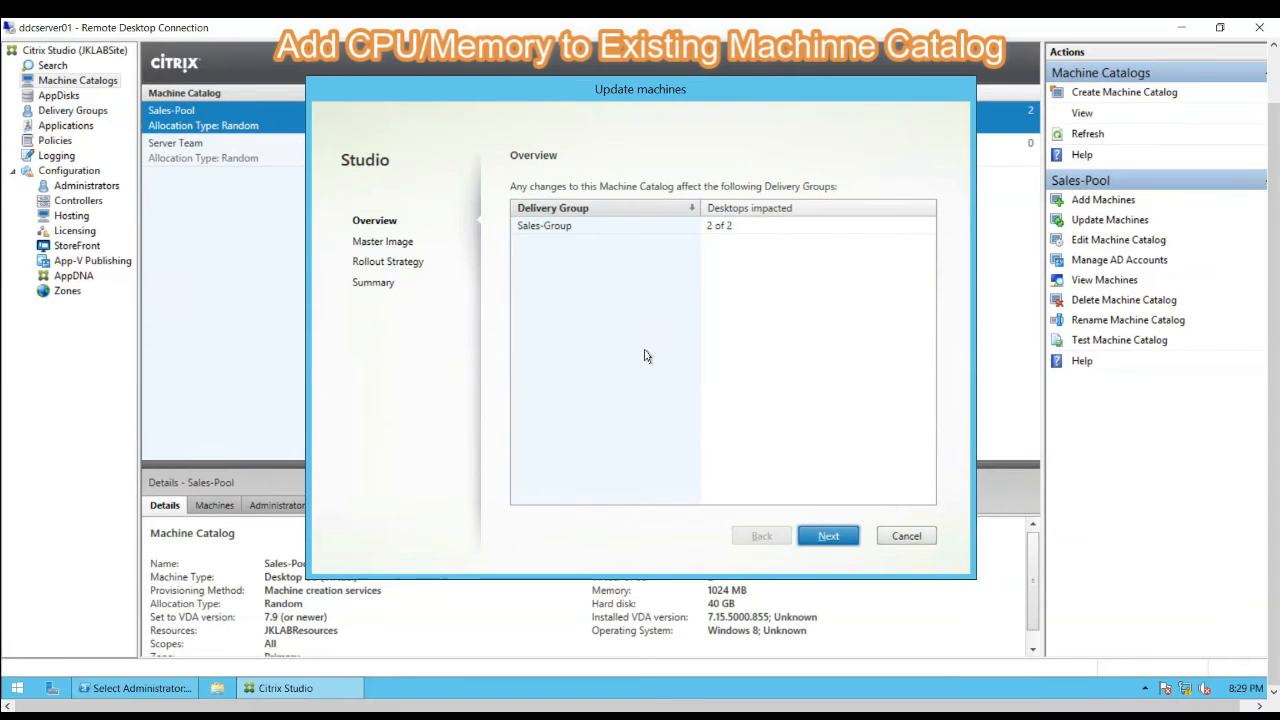
{"action": "key", "text": "Return"}
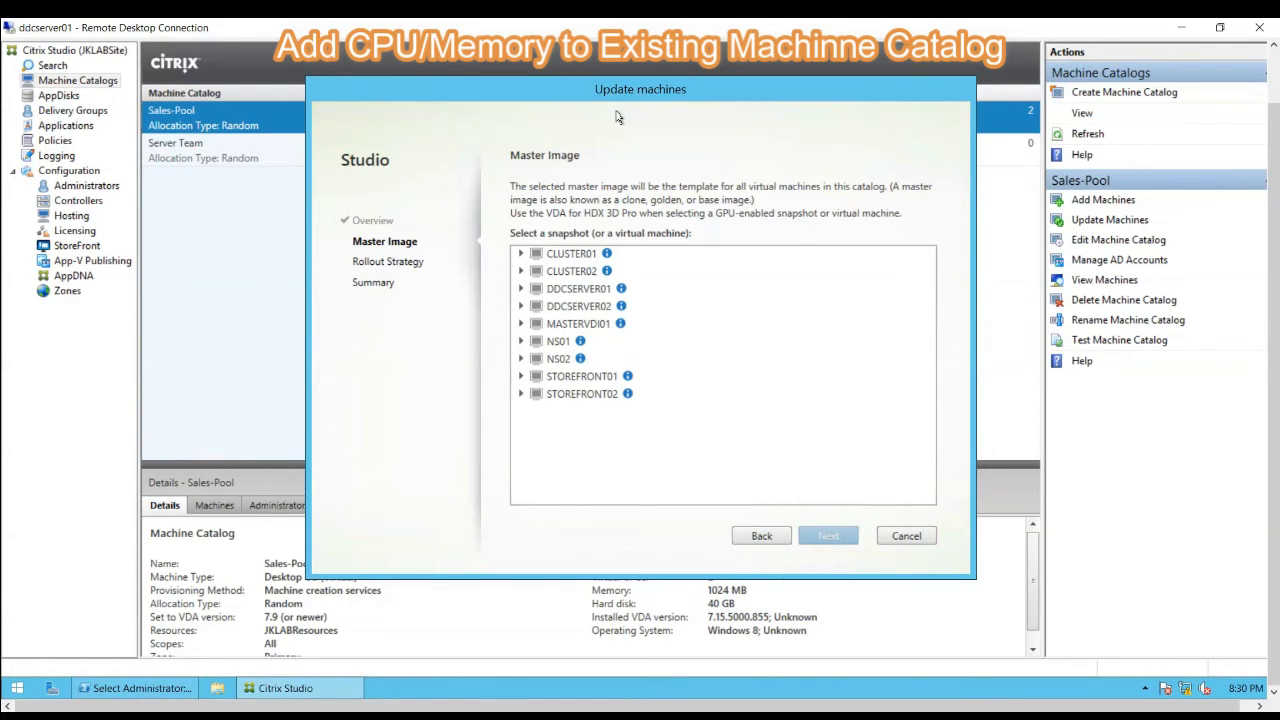
- Select the snapshot MASTERVDI01_Snap1_07th_Aug_2021 under MASTERVDI01 as the master image for the update
{"action": "left_click", "coordinate": [520, 324]}
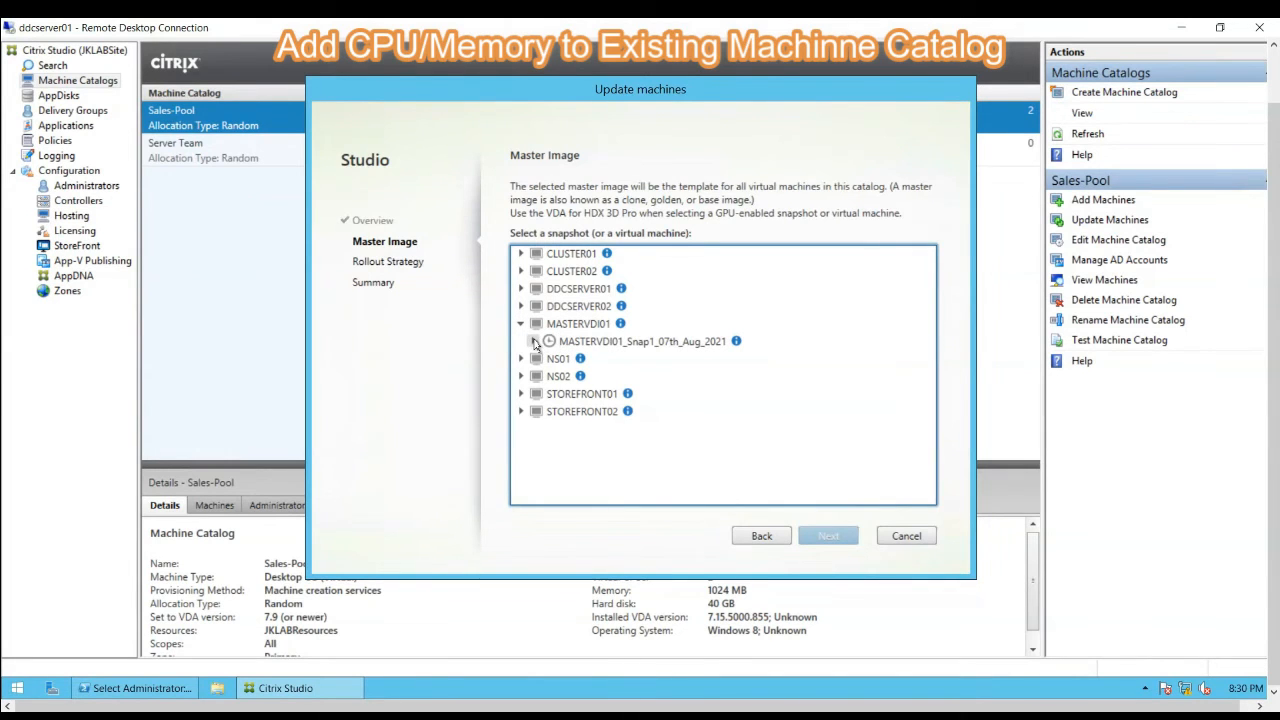
{"action": "left_click", "coordinate": [590, 300]}
{"action": "left_click", "coordinate": [834, 500]}
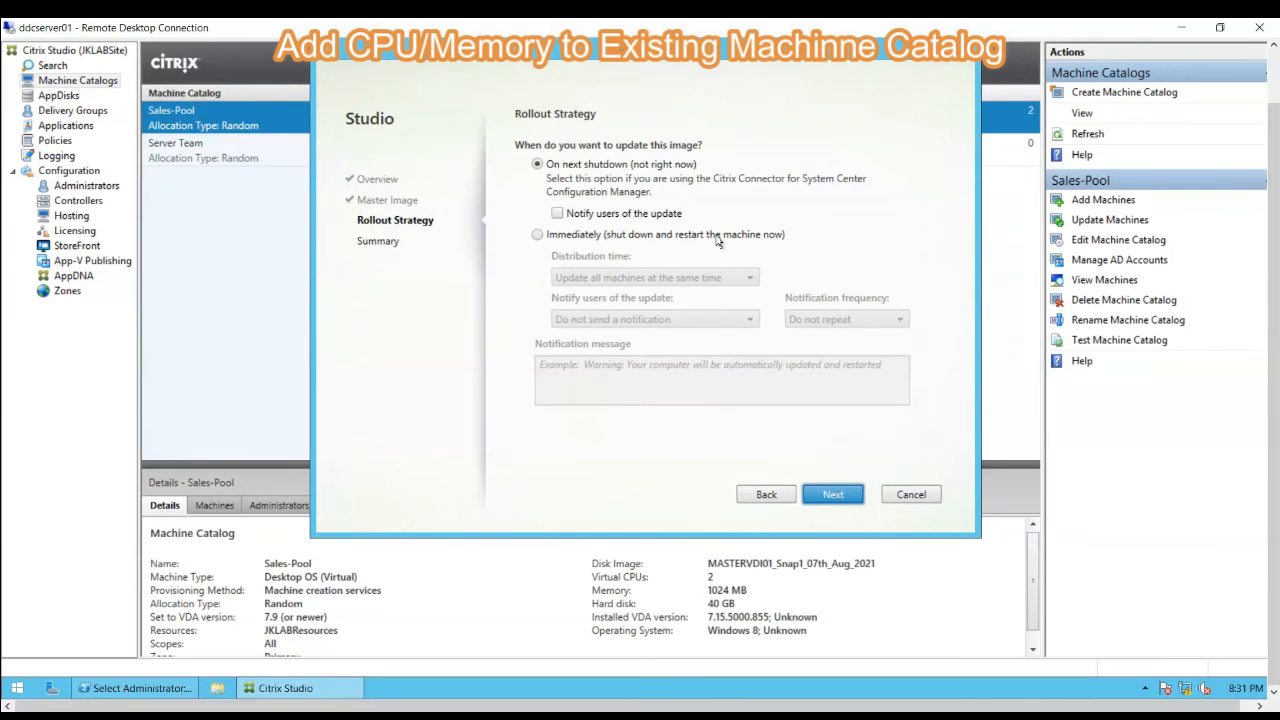
- Set the rollout strategy to On next shutdown (not right now) and finish the machine update
{"action": "left_click", "coordinate": [538, 164]}
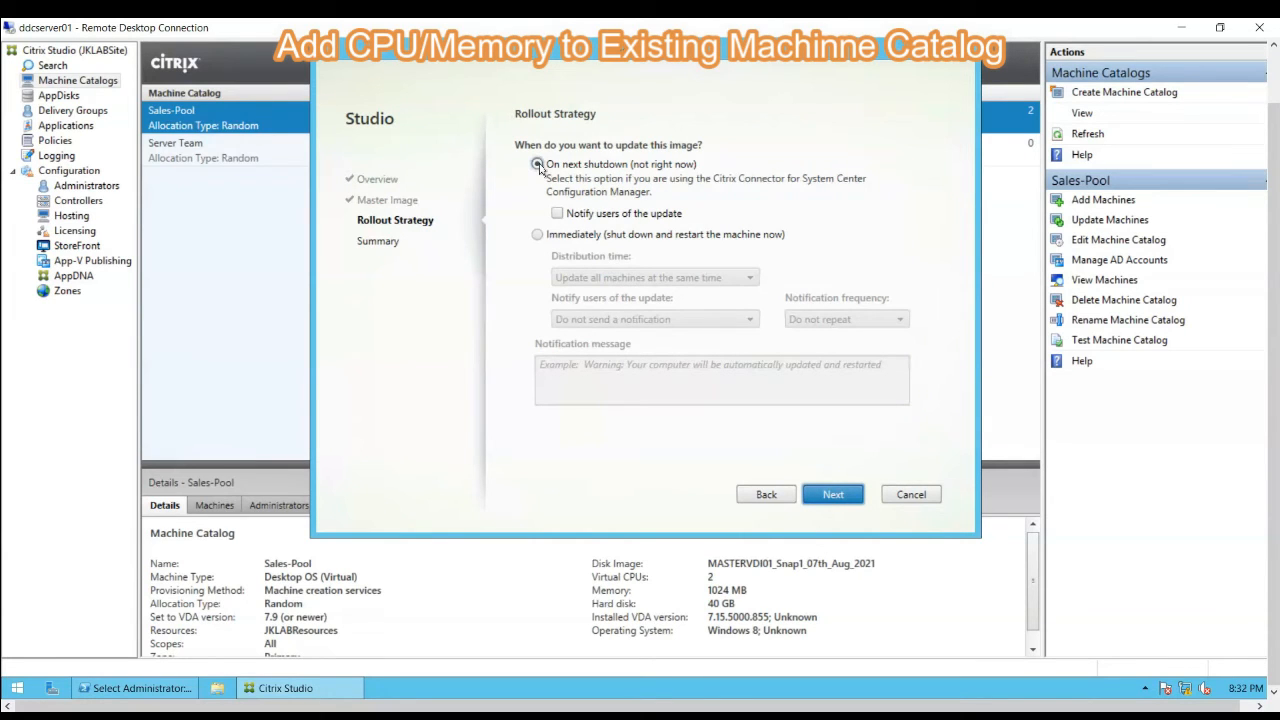
{"action": "left_click", "coordinate": [834, 495]}
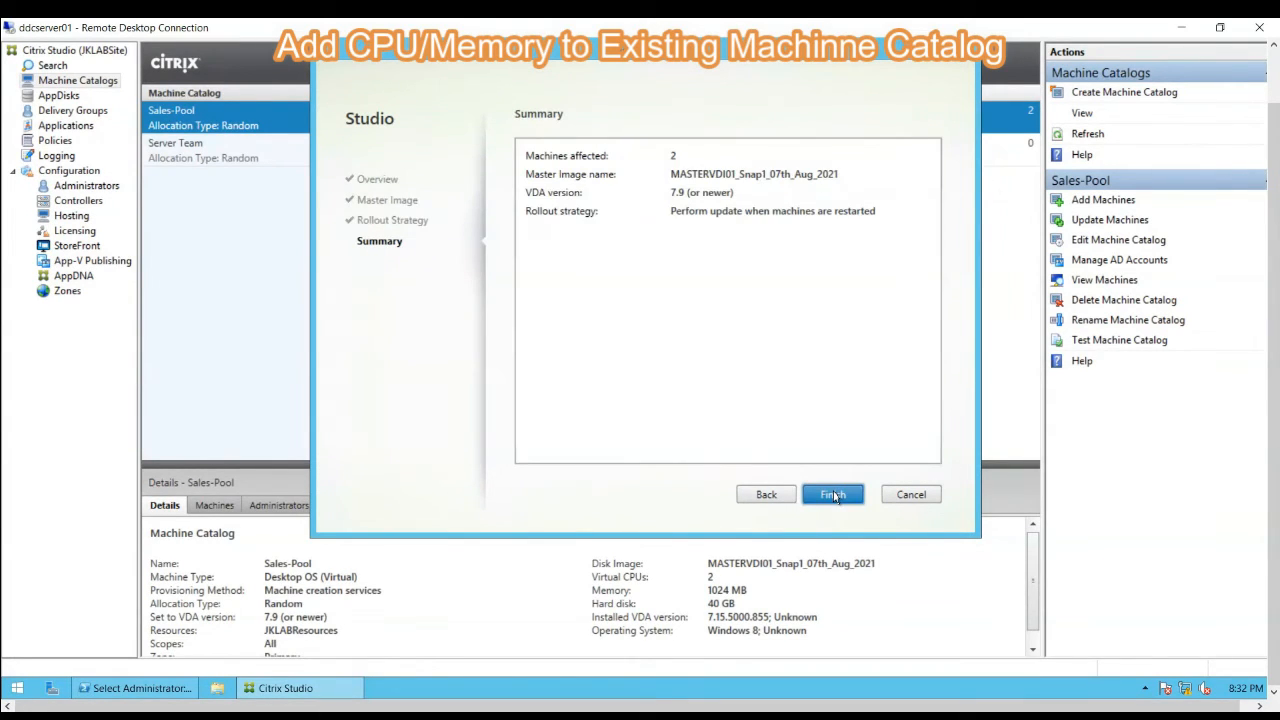
{"action": "left_click", "coordinate": [825, 497]}
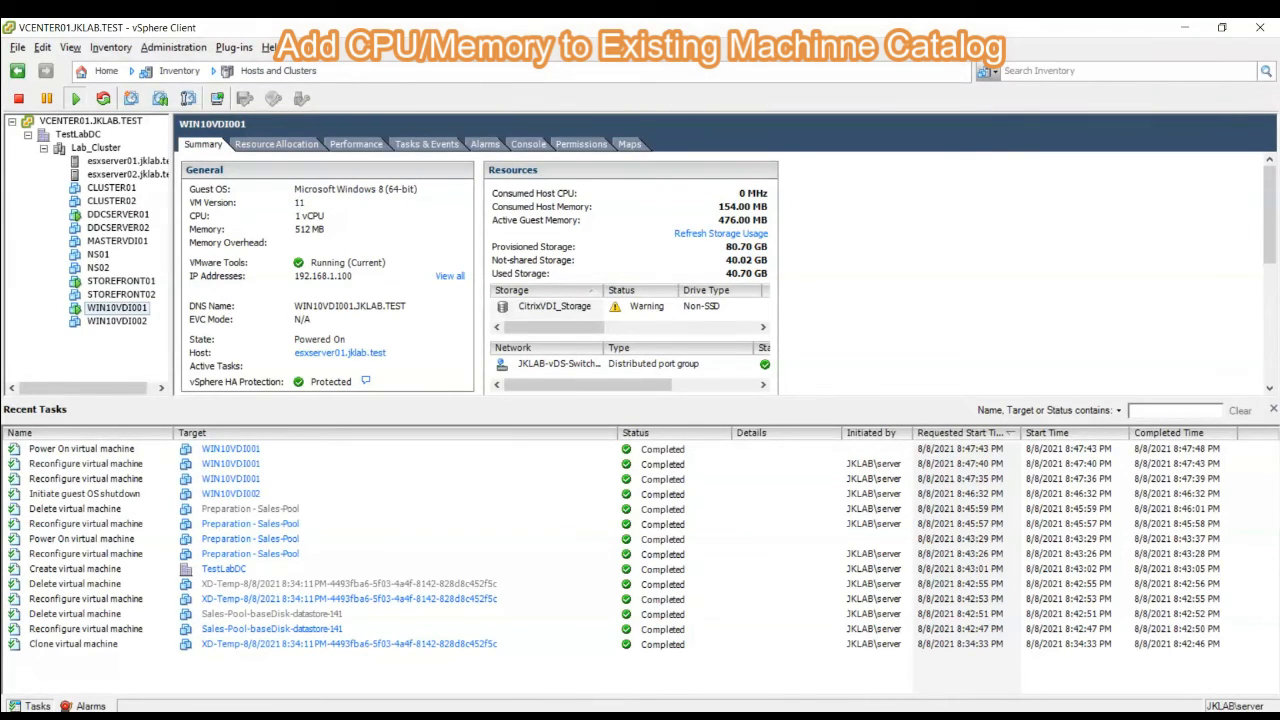
{"action": "mouse_move", "coordinate": [396, 712]}
{"action": "left_click", "coordinate": [394, 664]}
{"action": "type", "text": "https://ddcserver01.jklab.test/direc"}
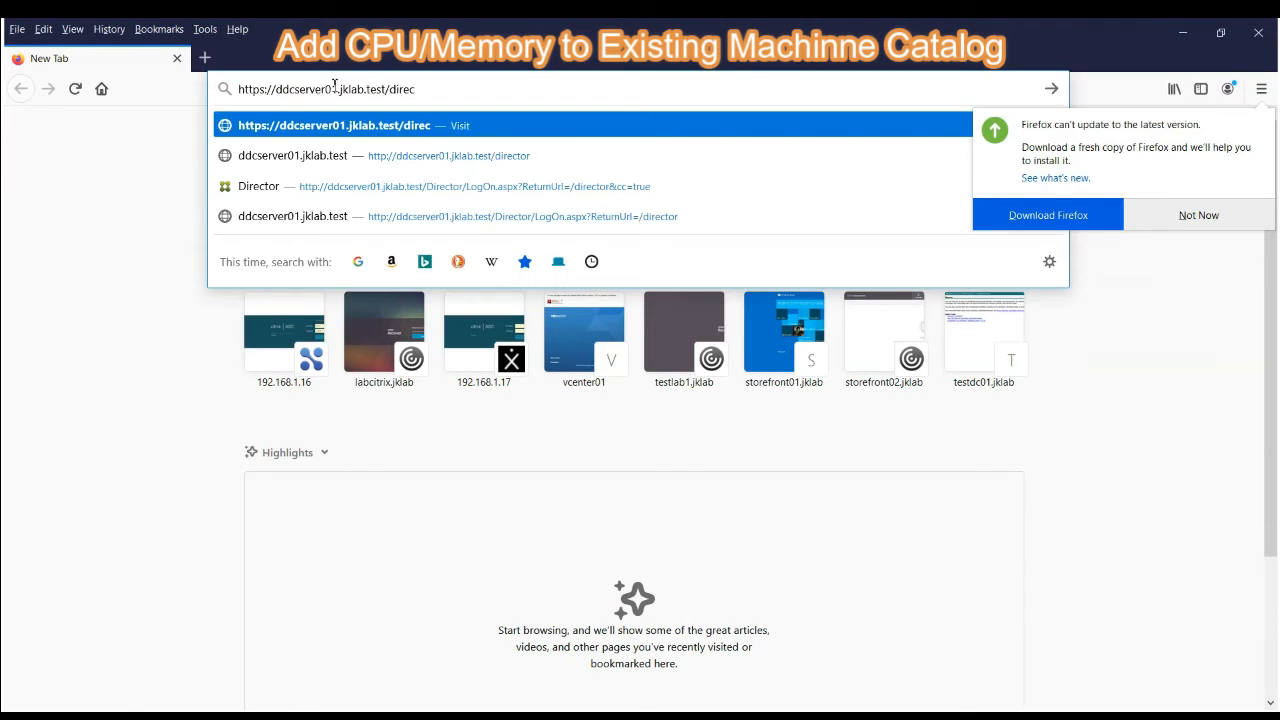
{"action": "type", "text": "tor"}
{"action": "key", "text": "Return"}
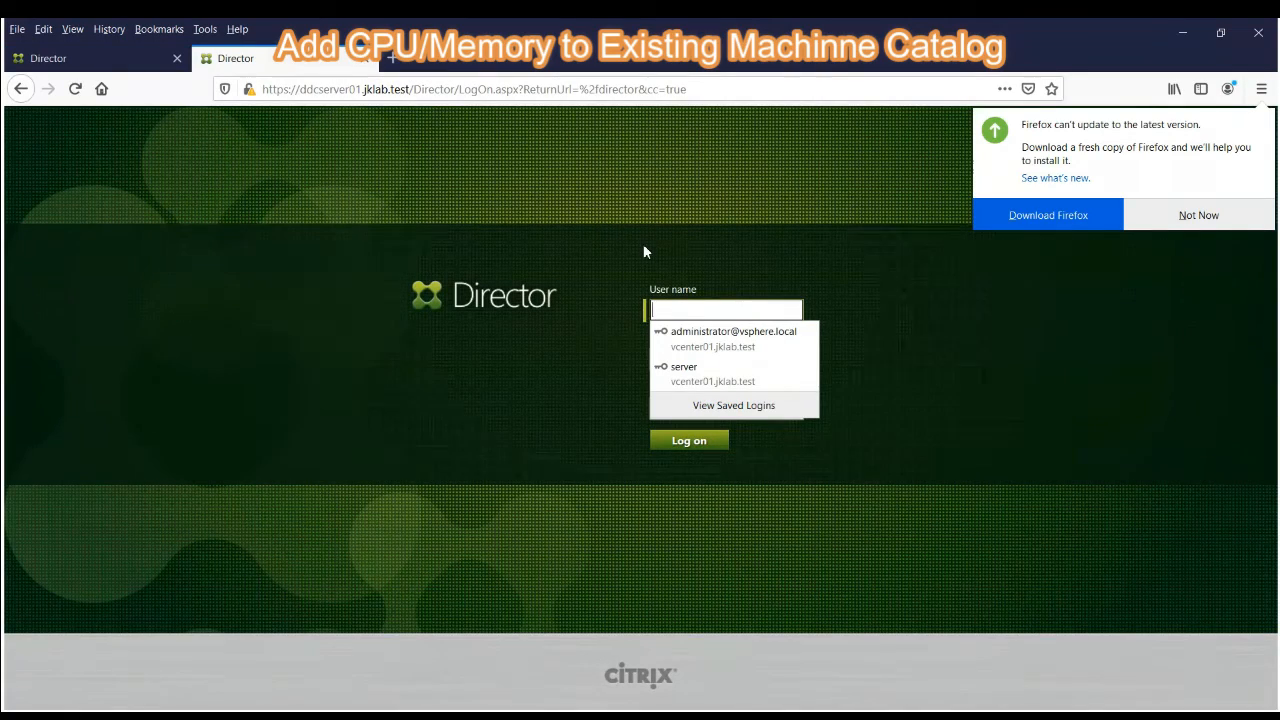
- Try to log on to Director with the saved user name and password, leaving the domain empty
{"action": "left_click", "coordinate": [669, 309]}
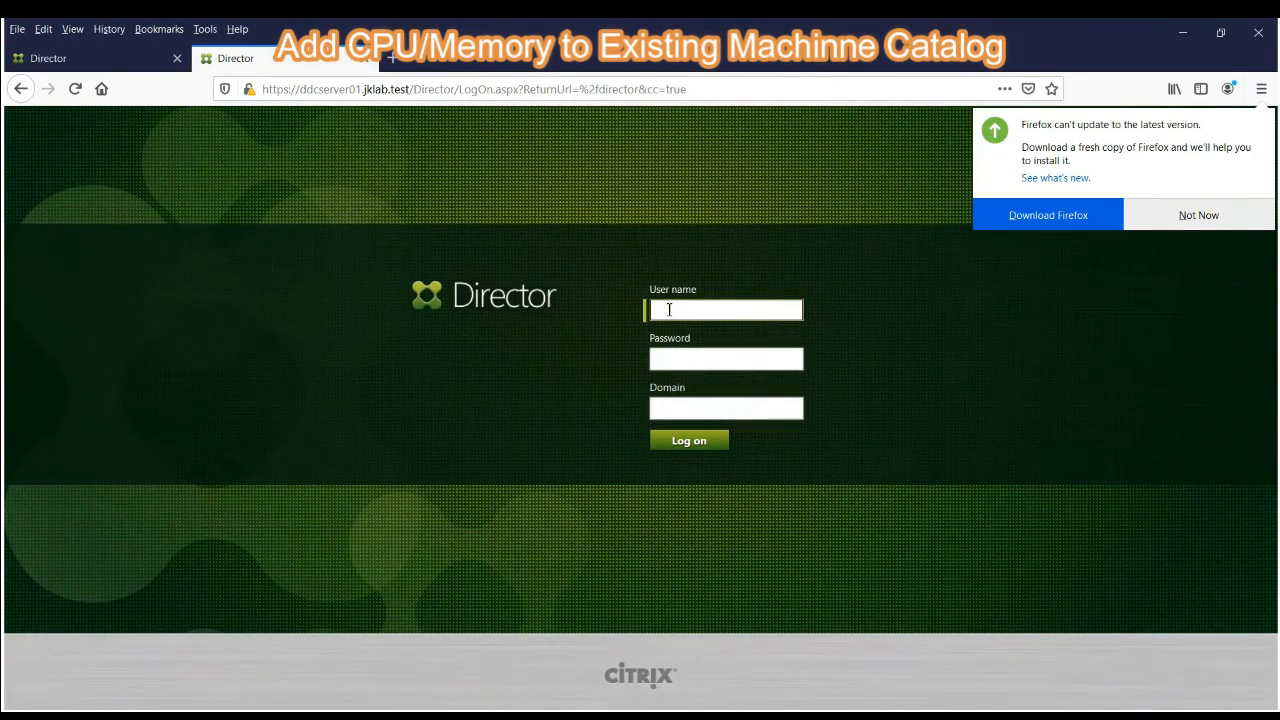
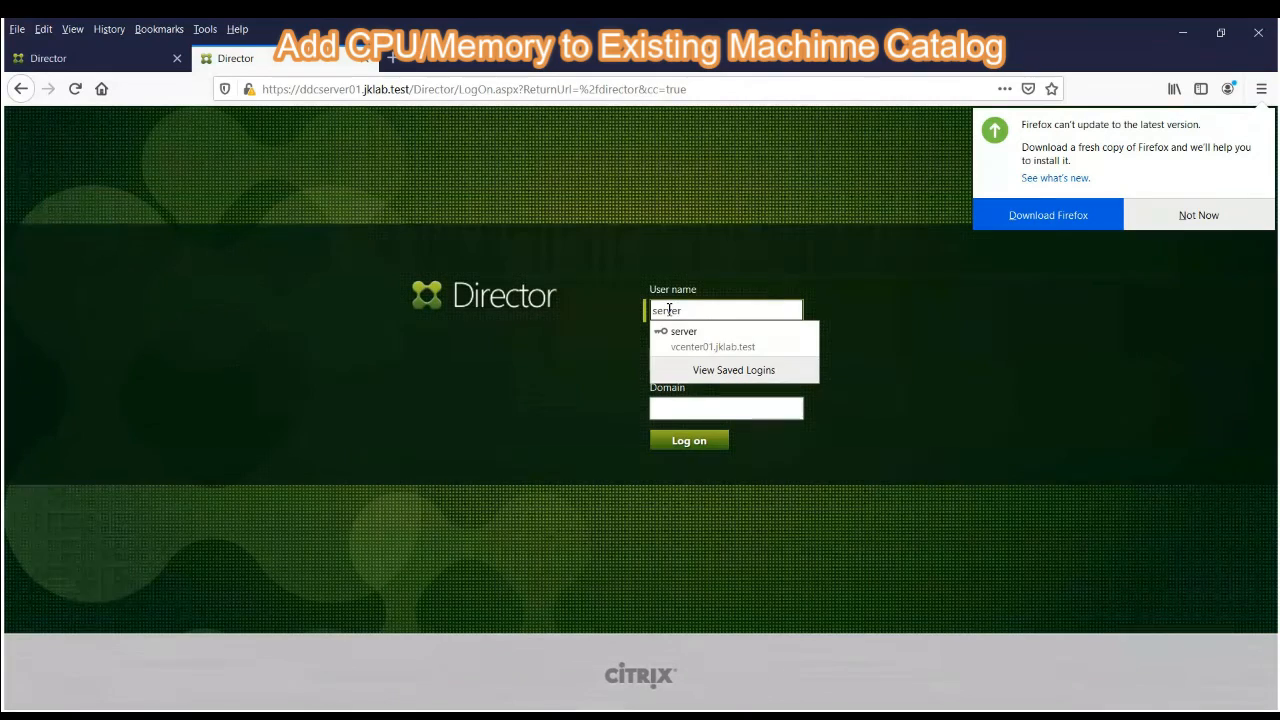
{"action": "left_click", "coordinate": [683, 333]}
{"action": "left_click", "coordinate": [674, 449]}
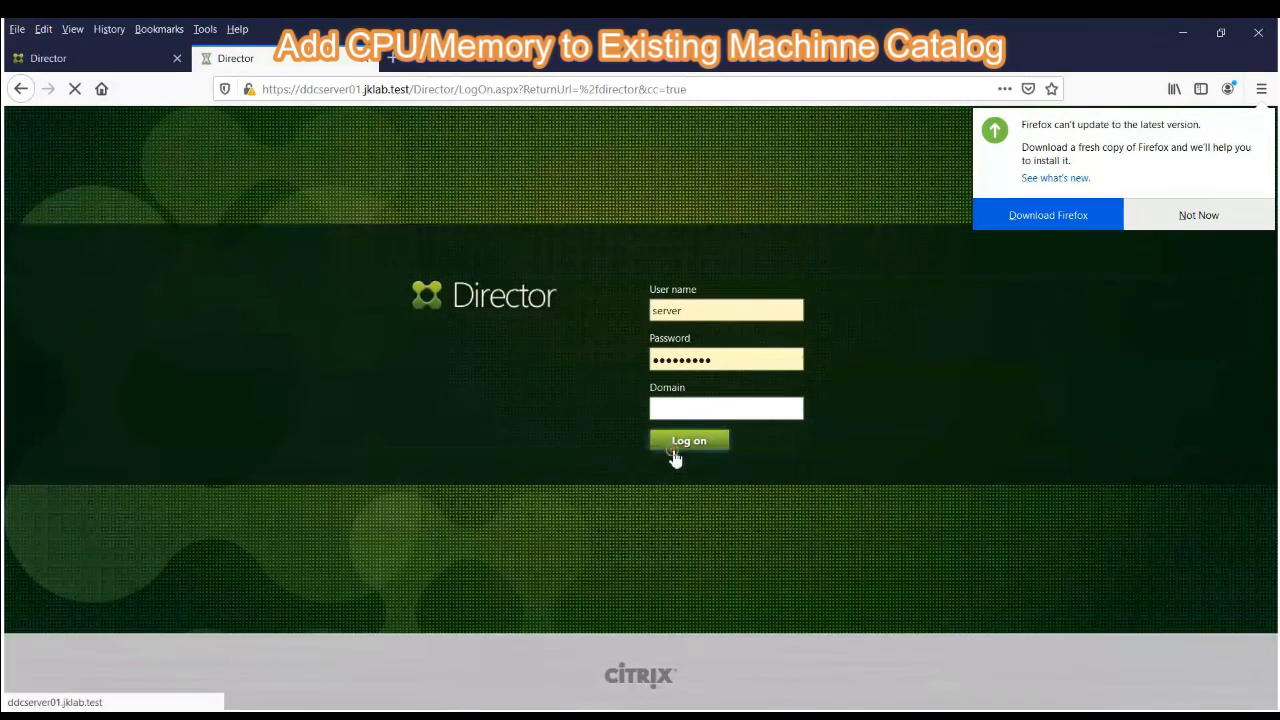
{"action": "right_click", "coordinate": [674, 453]}
{"action": "left_click", "coordinate": [686, 407]}
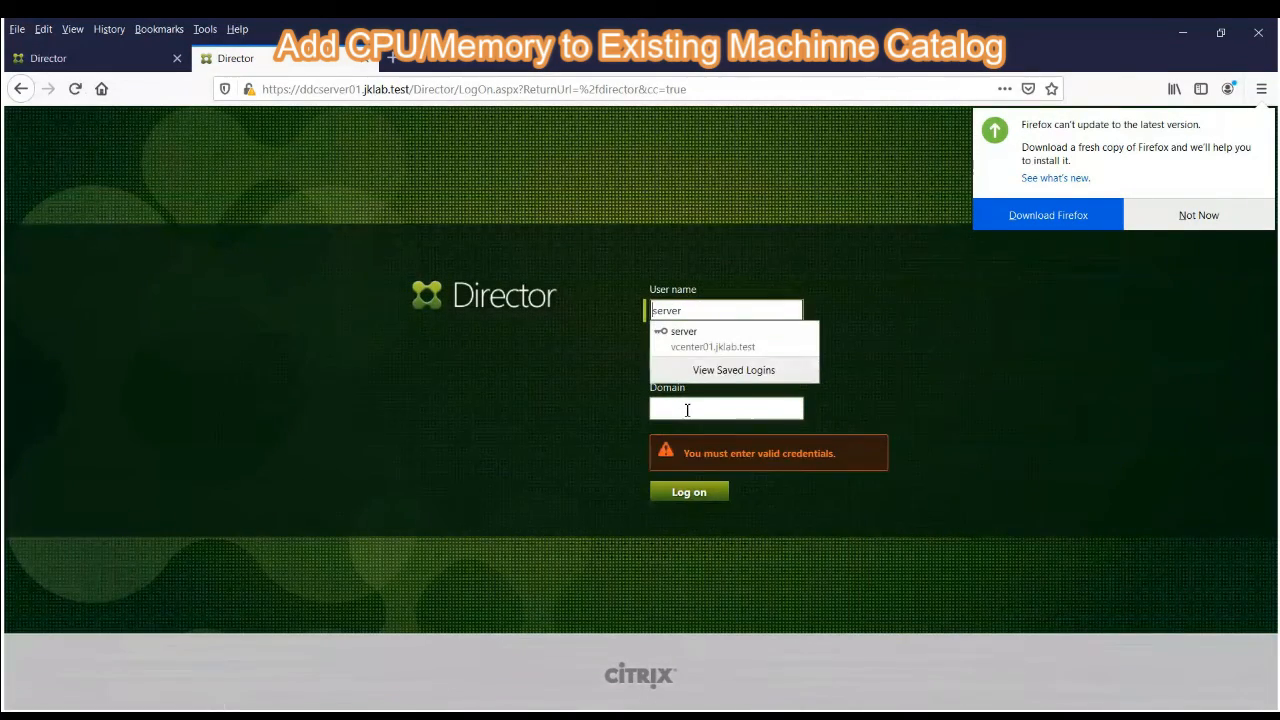
{"action": "type", "text": "JKLAB"}
{"action": "key", "text": "BackSpace"}
{"action": "key", "text": "BackSpace"}
{"action": "key", "text": "BackSpace"}
{"action": "key", "text": "BackSpace"}
{"action": "key", "text": "BackSpace"}
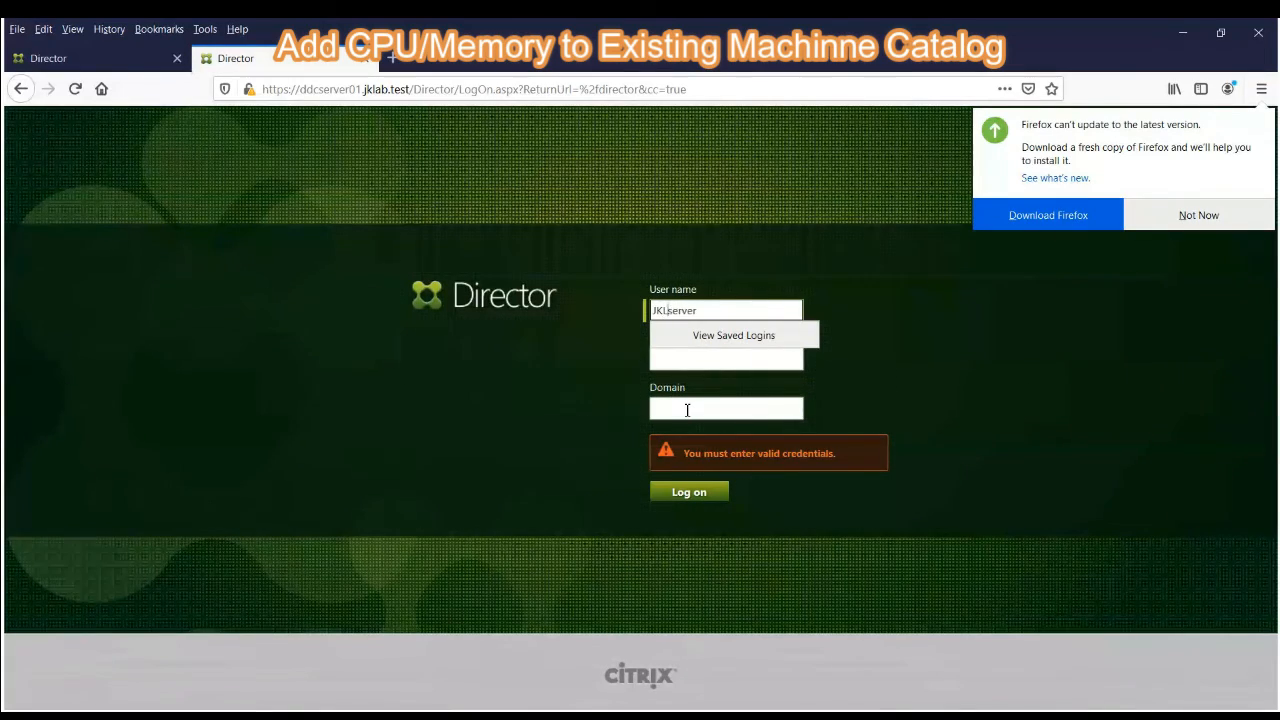
- Log on to Director with the account password and the domain JKLAB, and save the login in Firefox
{"action": "left_click", "coordinate": [687, 410]}
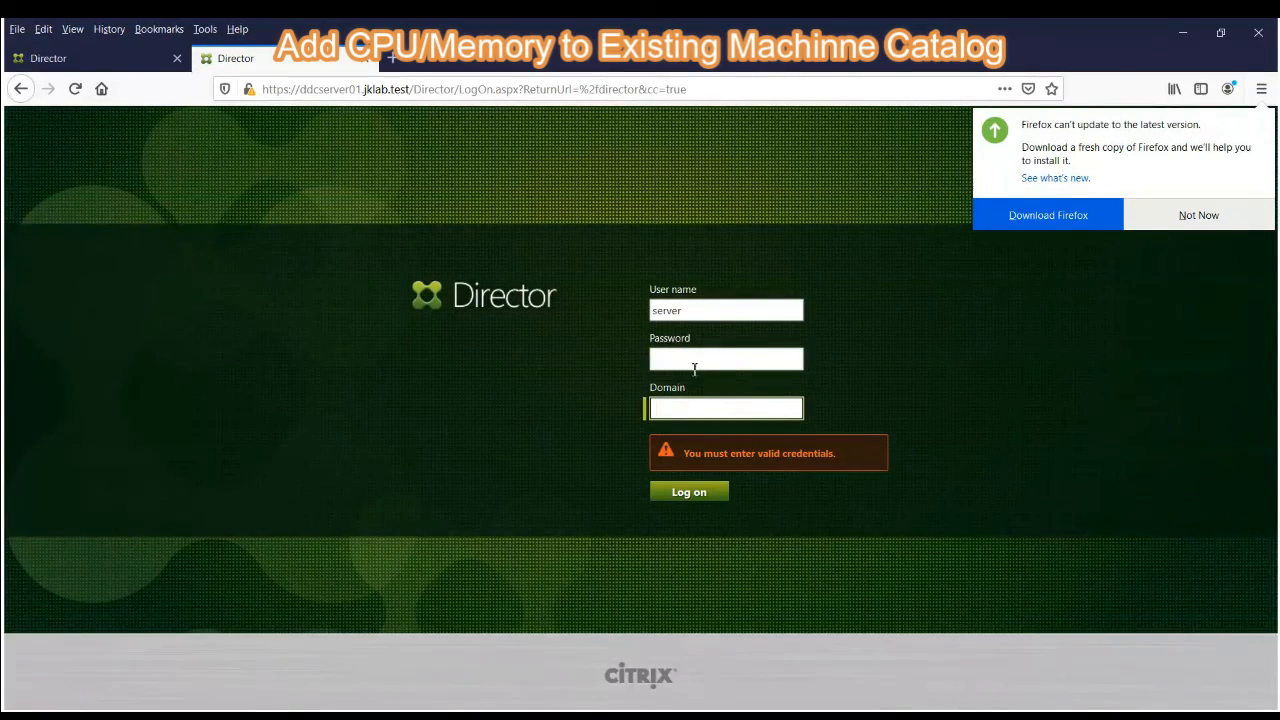
{"action": "left_click", "coordinate": [688, 361]}
{"action": "left_click", "coordinate": [694, 422]}
{"action": "left_click", "coordinate": [693, 414]}
{"action": "type", "text": "JKLAB"}
{"action": "key", "text": "BackSpace"}
{"action": "key", "text": "BackSpace"}
{"action": "key", "text": "BackSpace"}
{"action": "key", "text": "BackSpace"}
{"action": "key", "text": "BackSpace"}
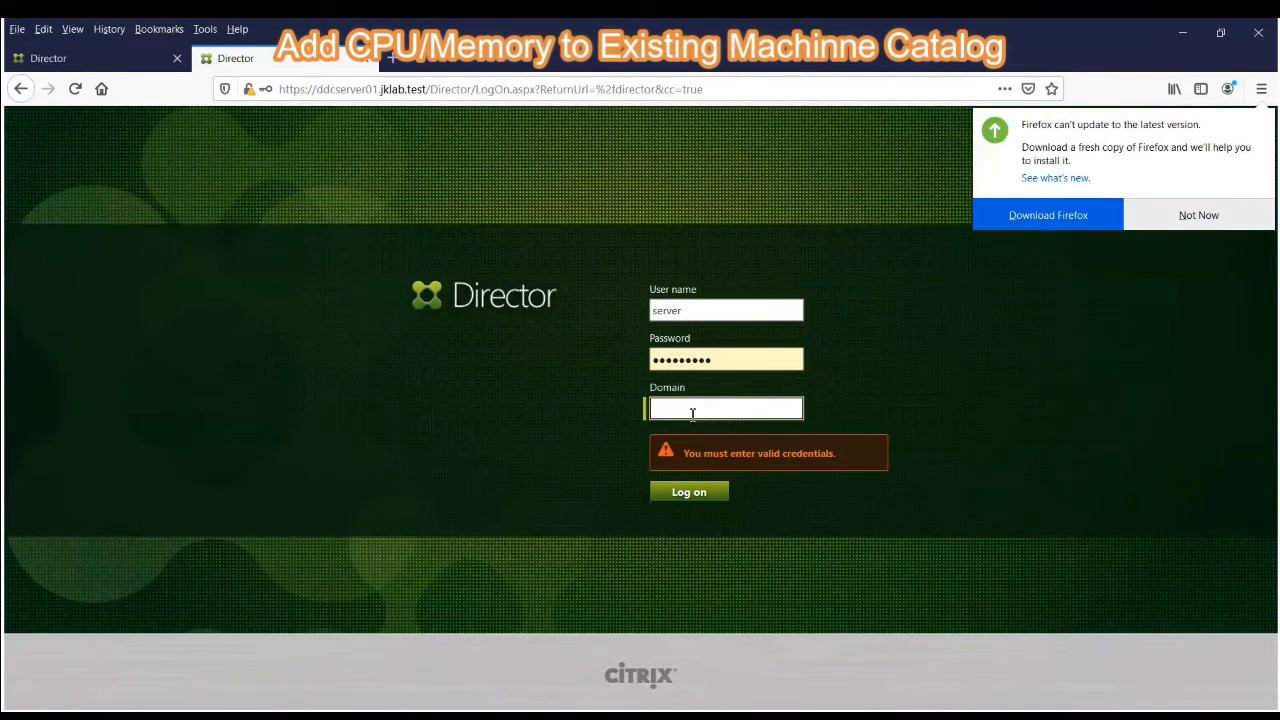
{"action": "type", "text": "JKLAB"}
{"action": "left_click", "coordinate": [690, 496]}
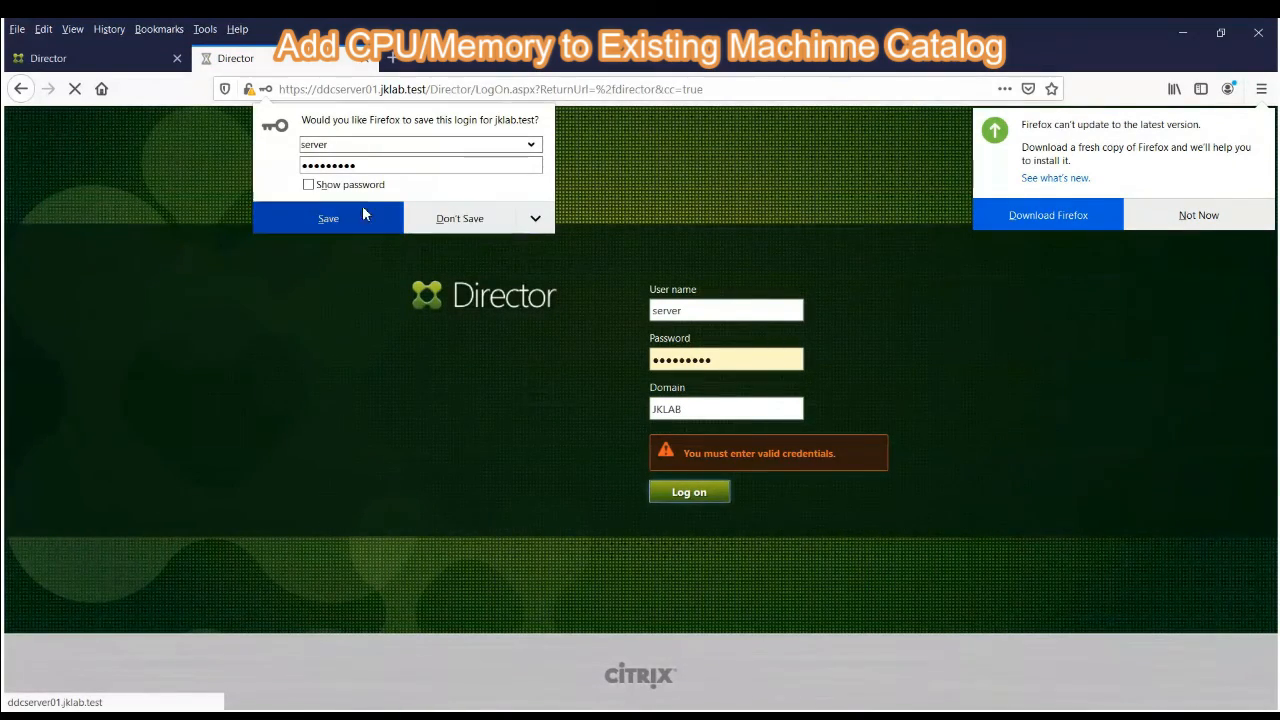
{"action": "left_click", "coordinate": [324, 218]}
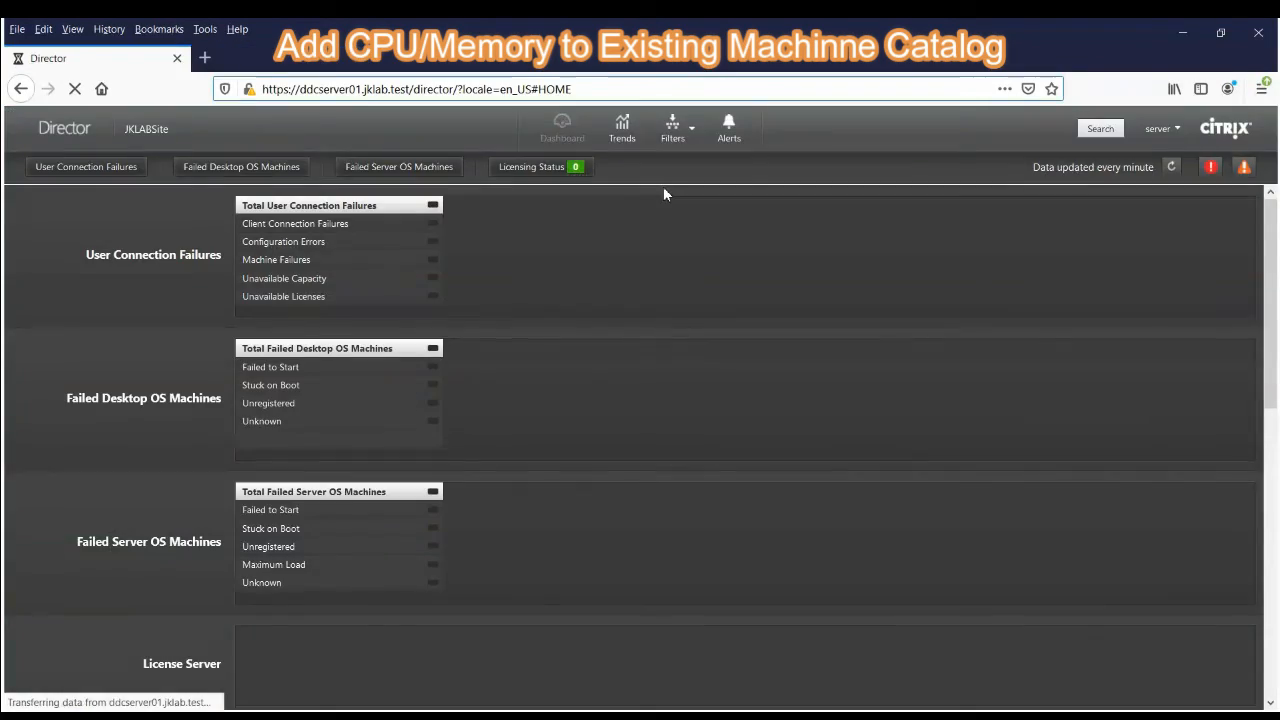
- Open the All Machines filter view in Director and filter the machines by Pending Image Update is Yes
{"action": "left_click", "coordinate": [690, 135]}
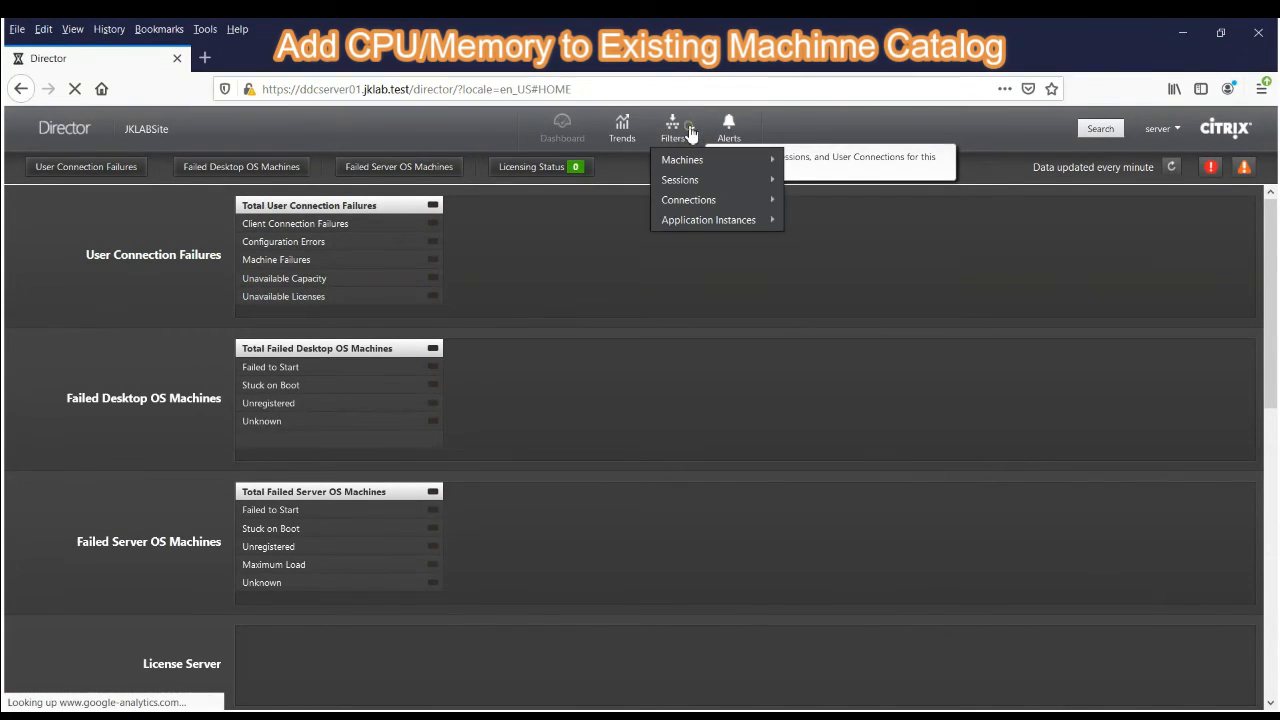
{"action": "mouse_move", "coordinate": [731, 160]}
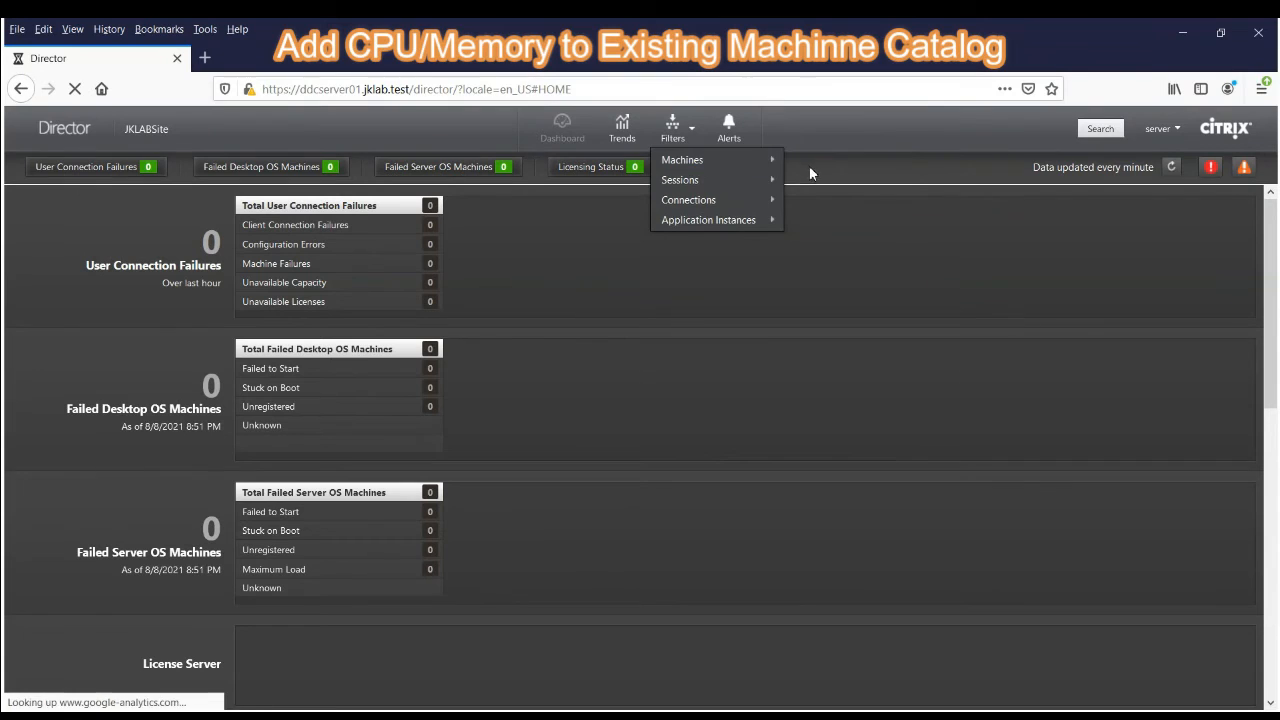
{"action": "left_click", "coordinate": [810, 161]}
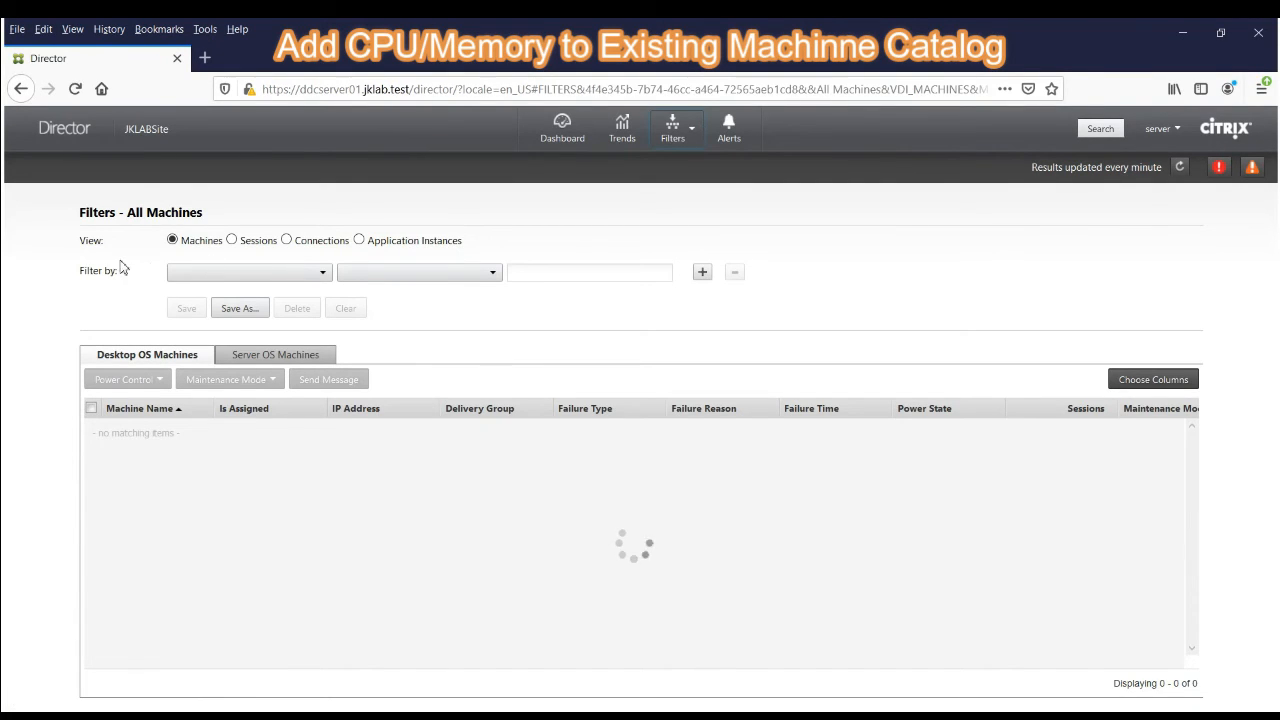
{"action": "left_click", "coordinate": [324, 274]}
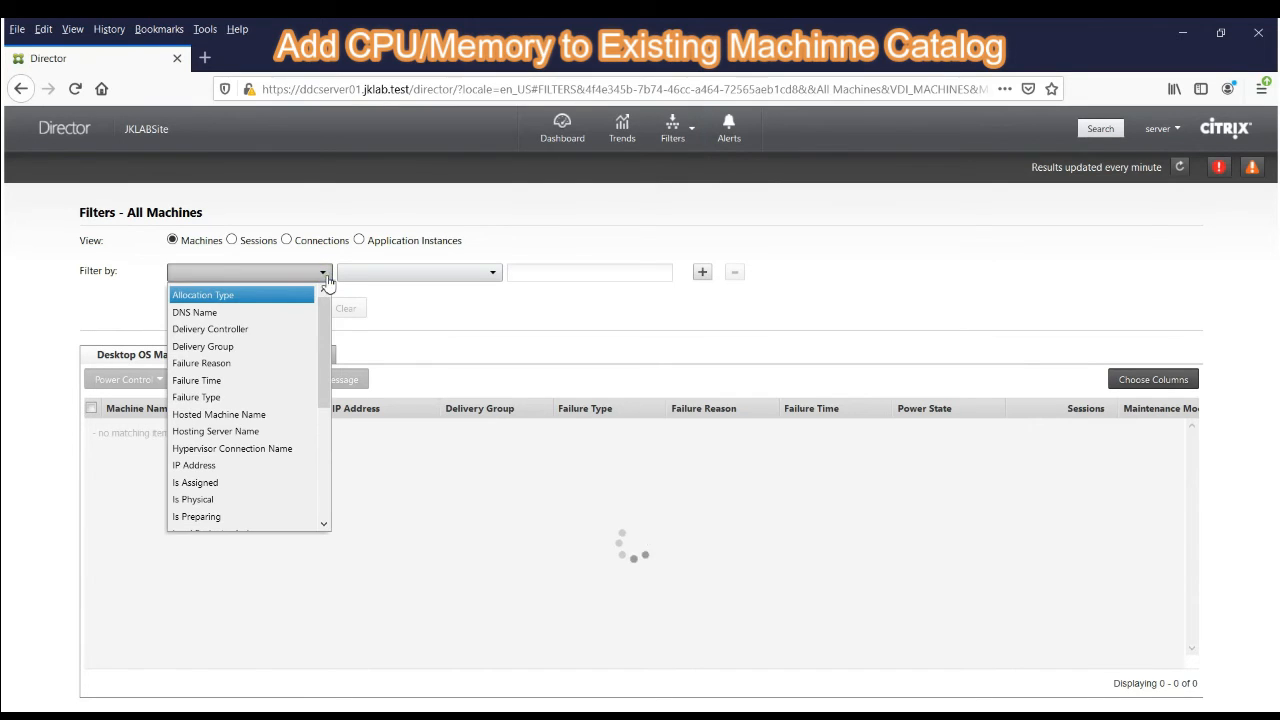
{"action": "left_click_drag", "start_coordinate": [324, 320], "coordinate": [325, 432]}
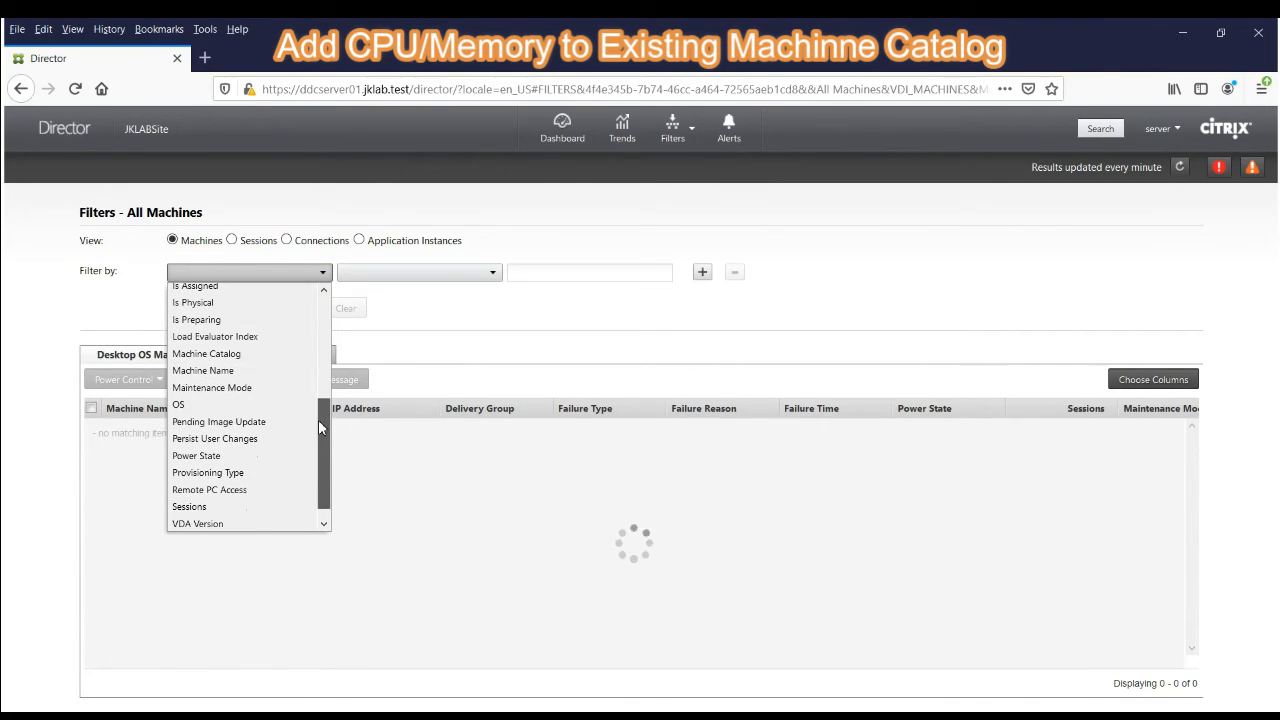
{"action": "left_click", "coordinate": [255, 421]}
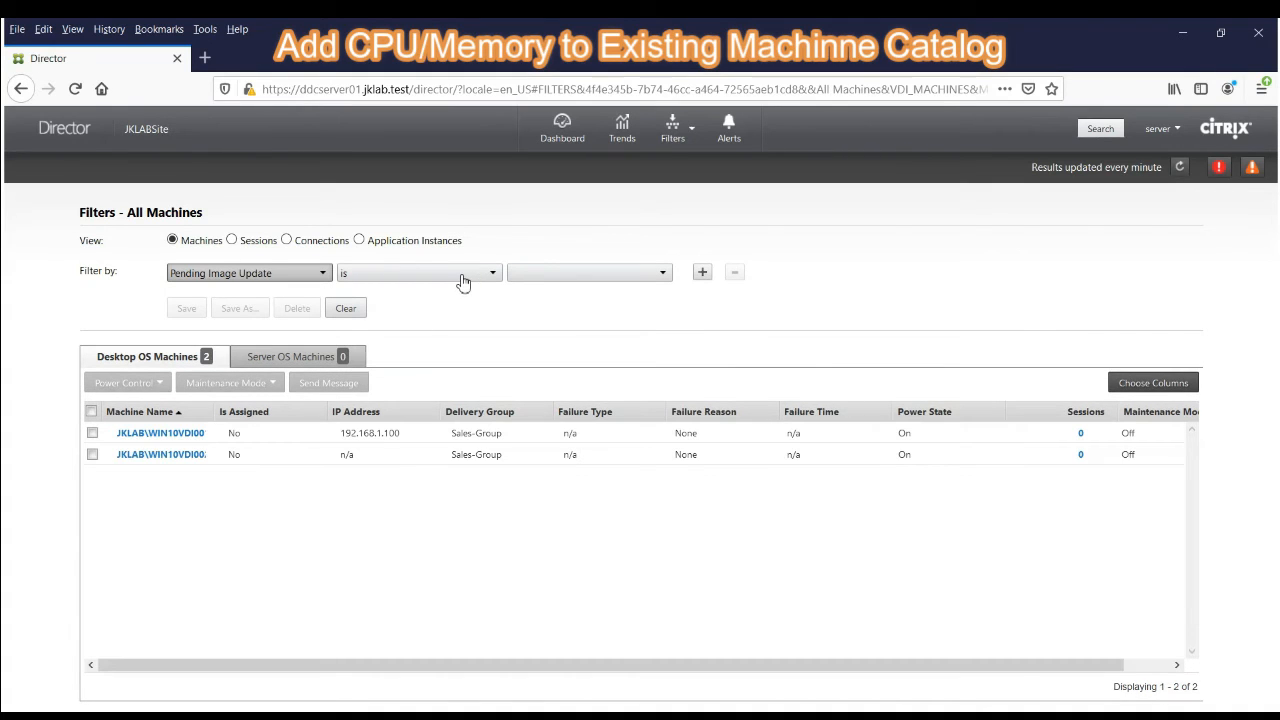
{"action": "left_click", "coordinate": [577, 276]}
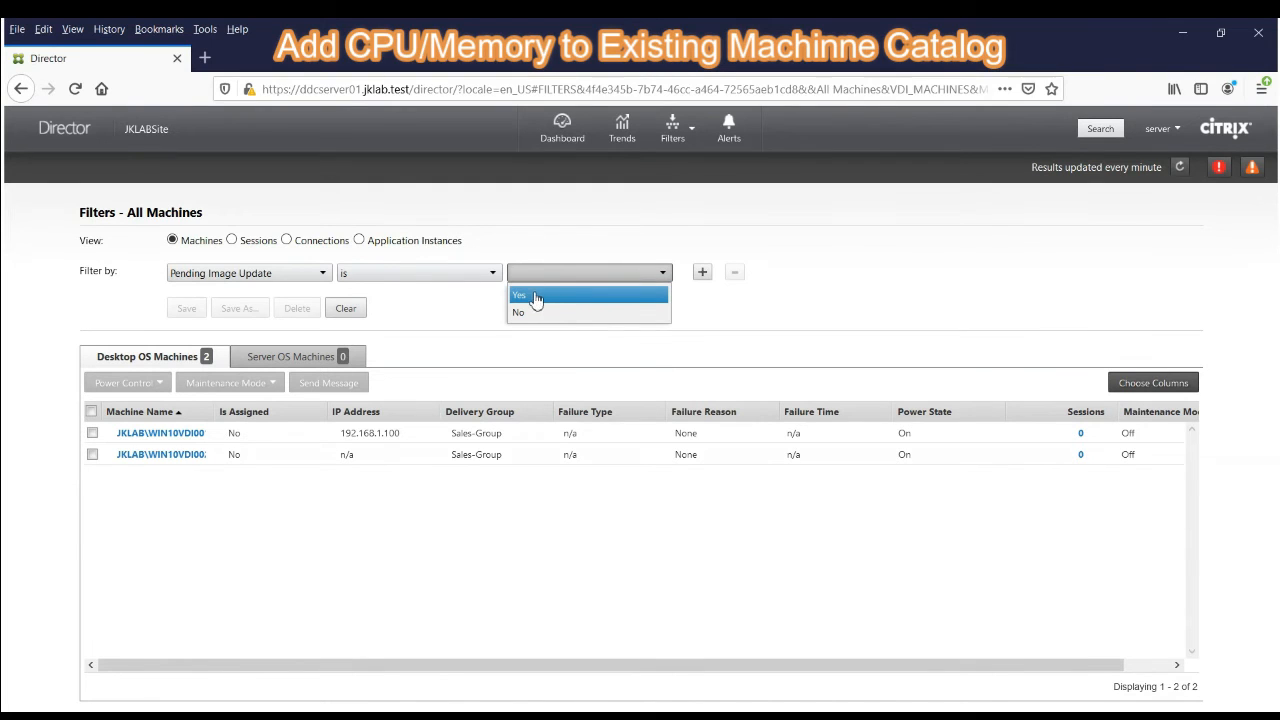
{"action": "left_click", "coordinate": [533, 294]}
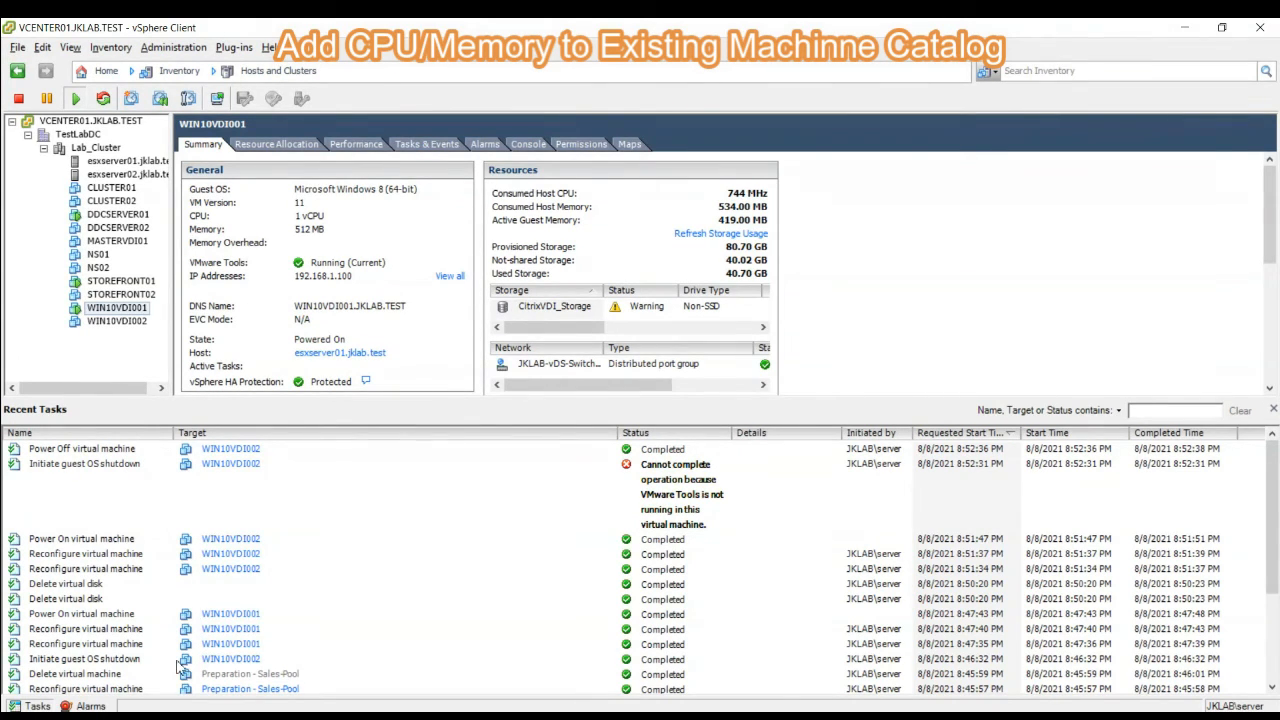
- Examine the reconfigure tasks of WIN10VDI001 and WIN10VDI002 in vSphere Client, and the Sales-Pool details in Citrix Studio
{"action": "left_click", "coordinate": [86, 630]}
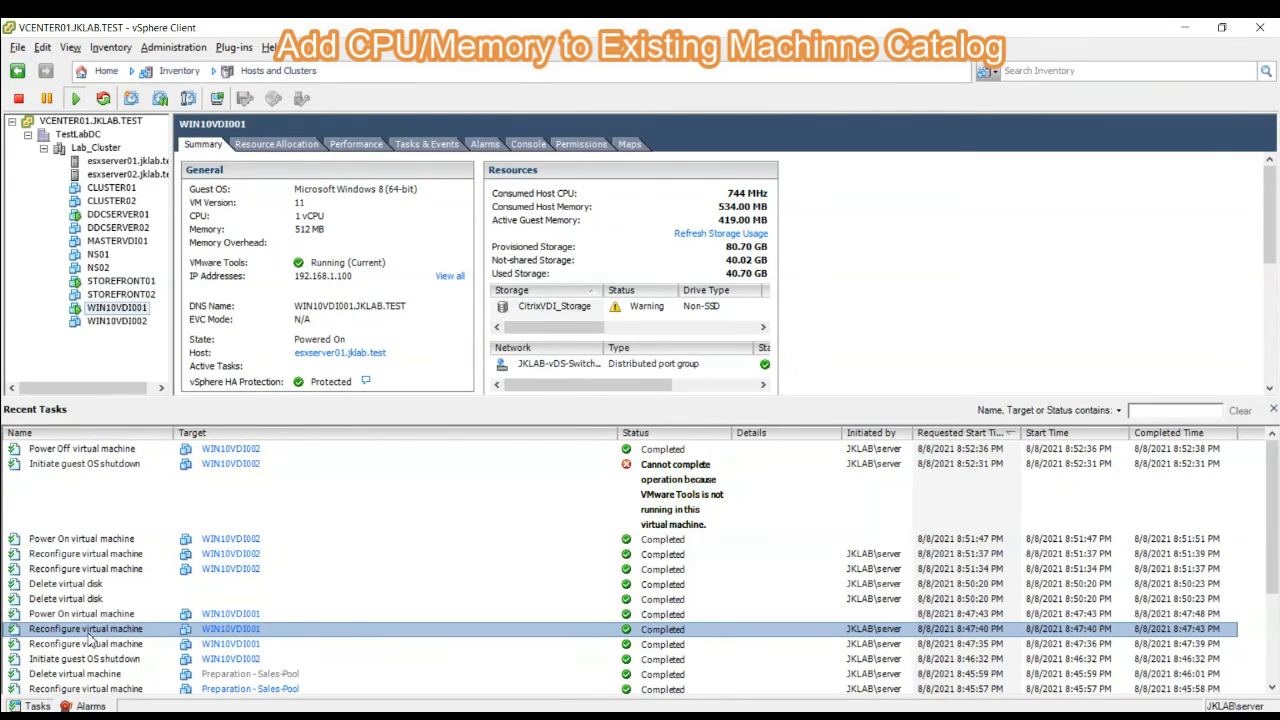
{"action": "left_click", "coordinate": [124, 322]}
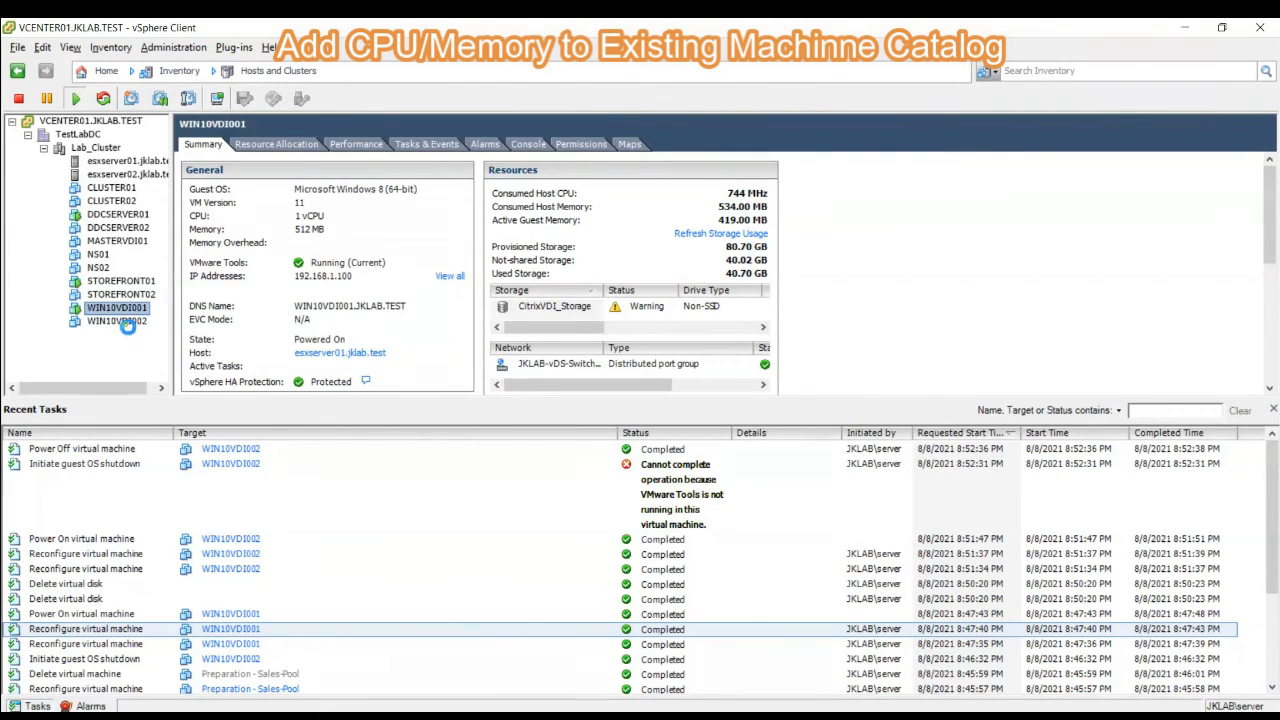
{"action": "left_click", "coordinate": [70, 555]}
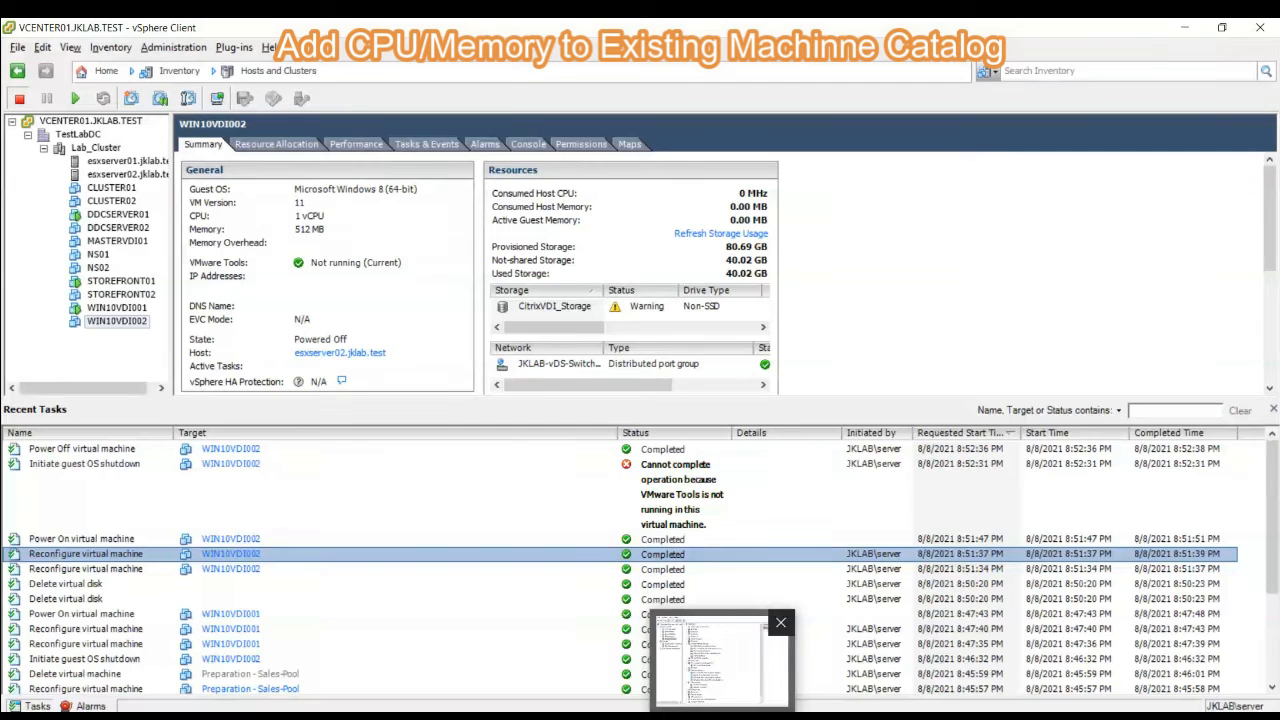
{"action": "left_click", "coordinate": [1048, 662]}
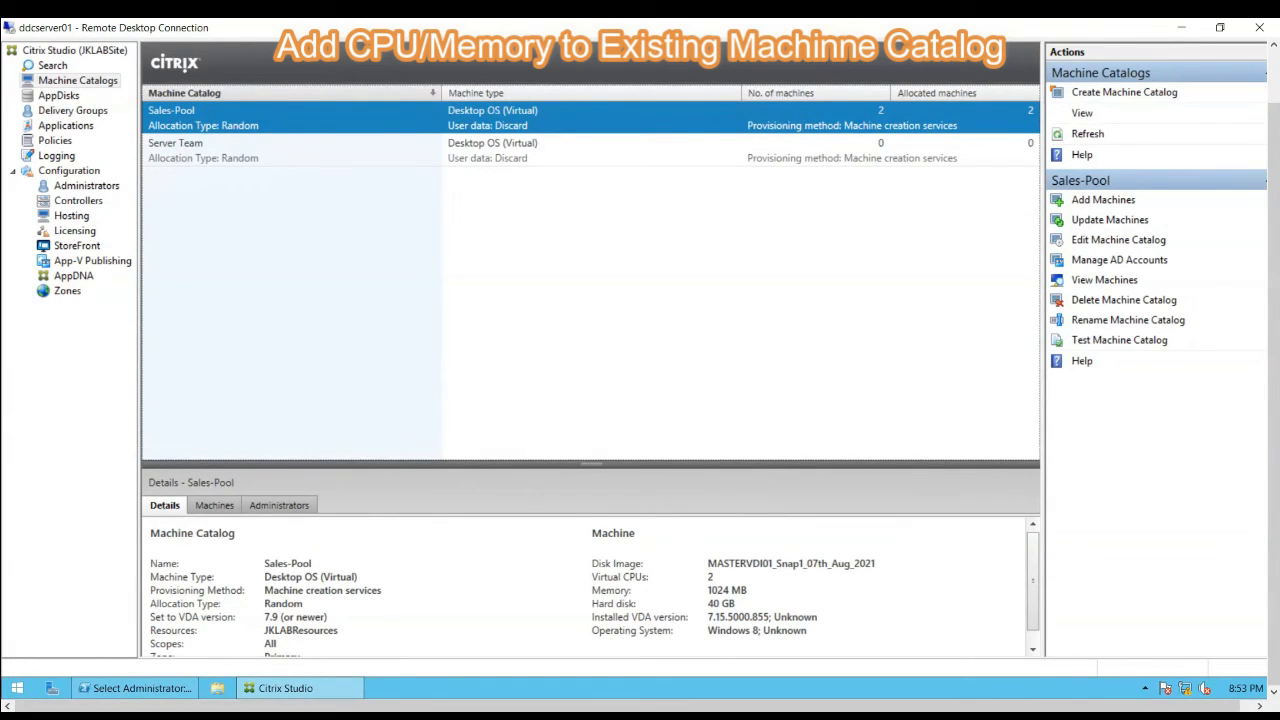
- Switch to vSphere Client and check the memory and CPU settings of WIN10VDI002 without changing them
{"action": "key", "text": "alt+Tab"}
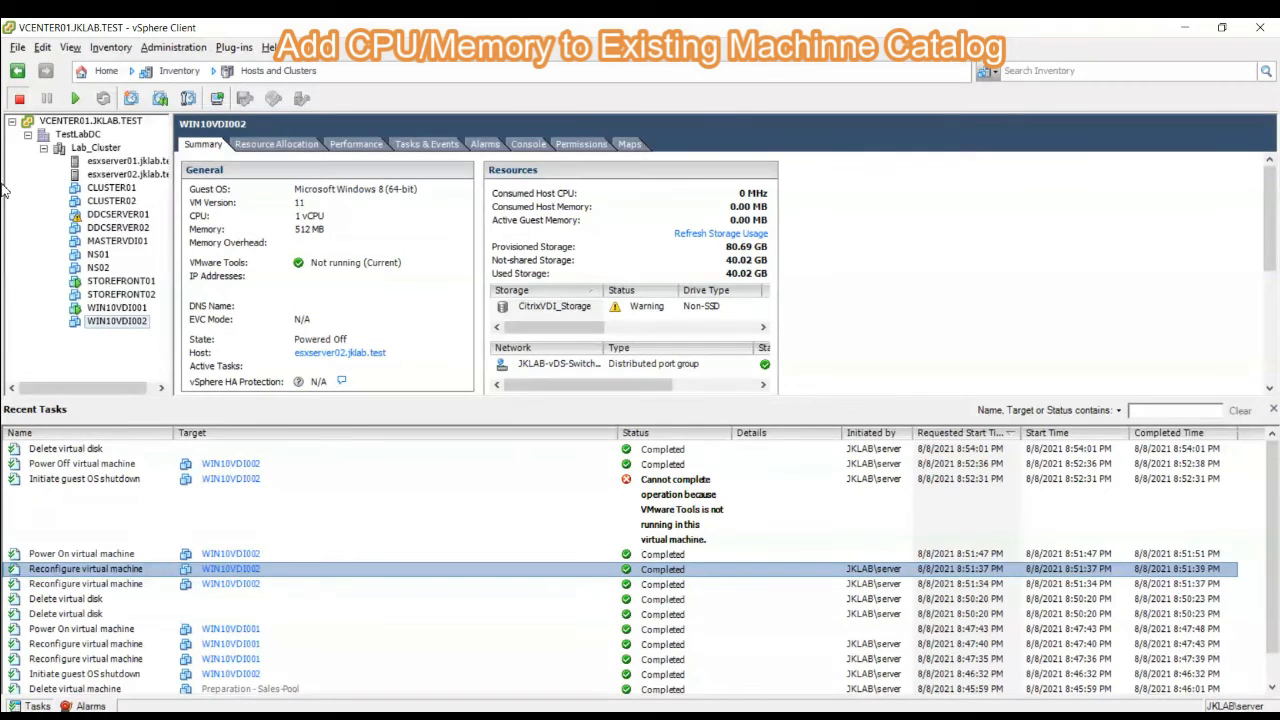
{"action": "right_click", "coordinate": [115, 325]}
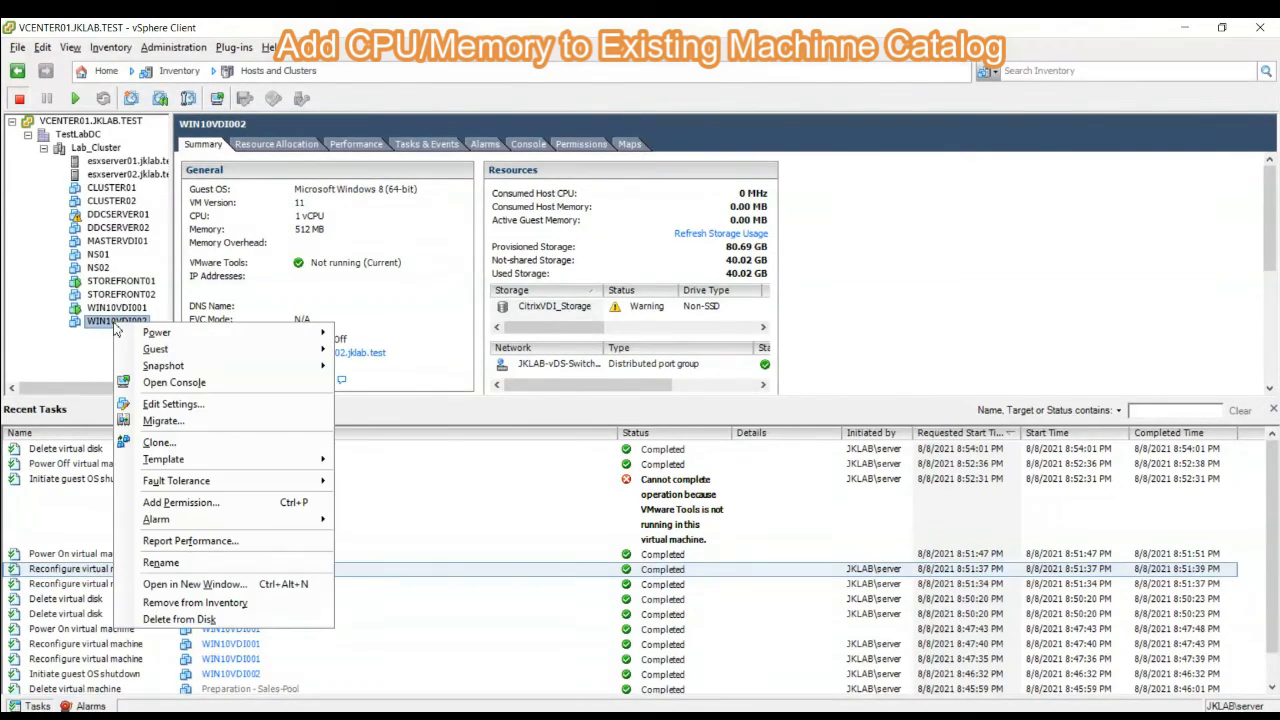
{"action": "left_click", "coordinate": [172, 404]}
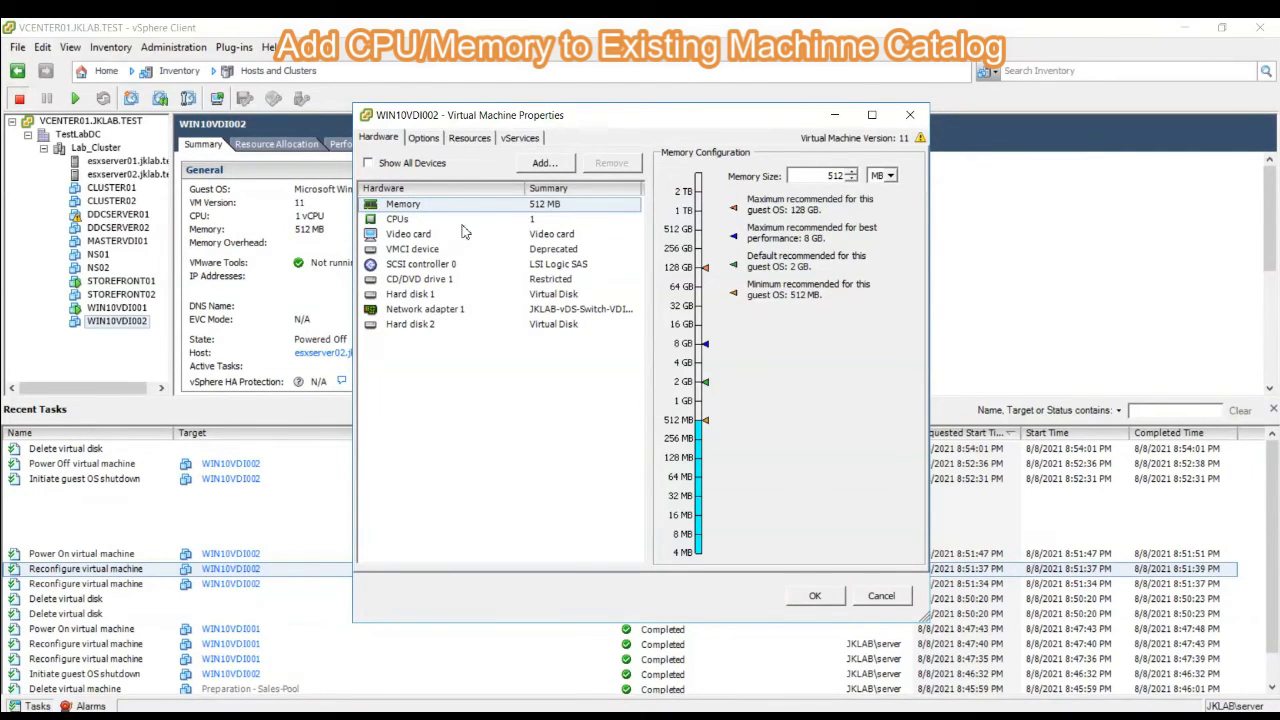
{"action": "left_click", "coordinate": [400, 220]}
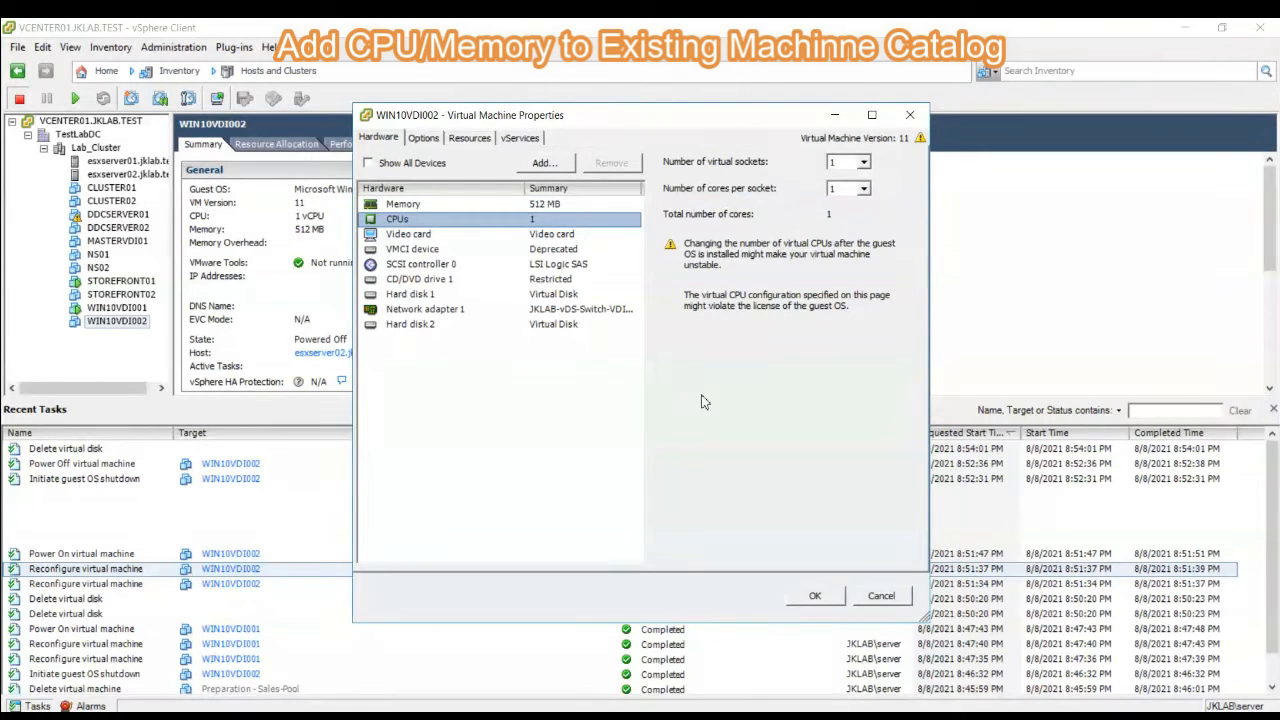
{"action": "left_click", "coordinate": [881, 596]}
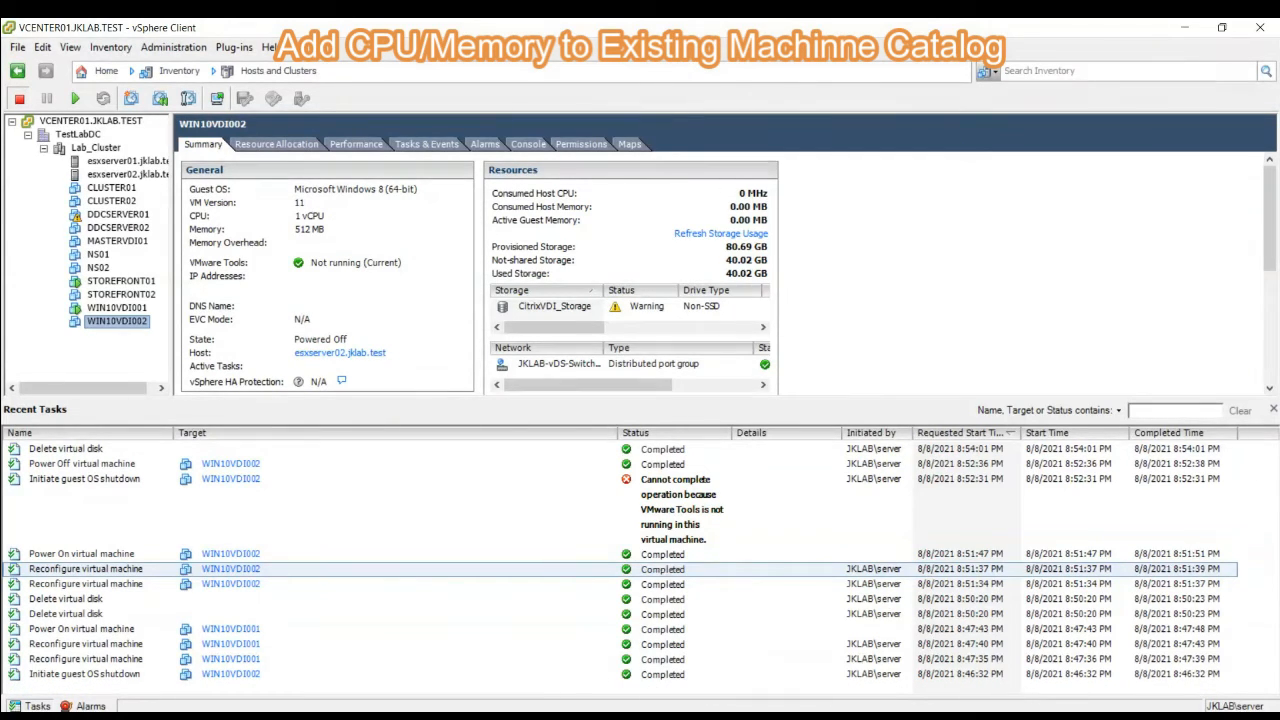
- In Citrix Studio, add 1 machine to the Sales-Pool catalog, creating a new account in the Citrix_VDIs OU with the naming scheme WIN10VDI0##
{"action": "mouse_move", "coordinate": [1048, 716]}
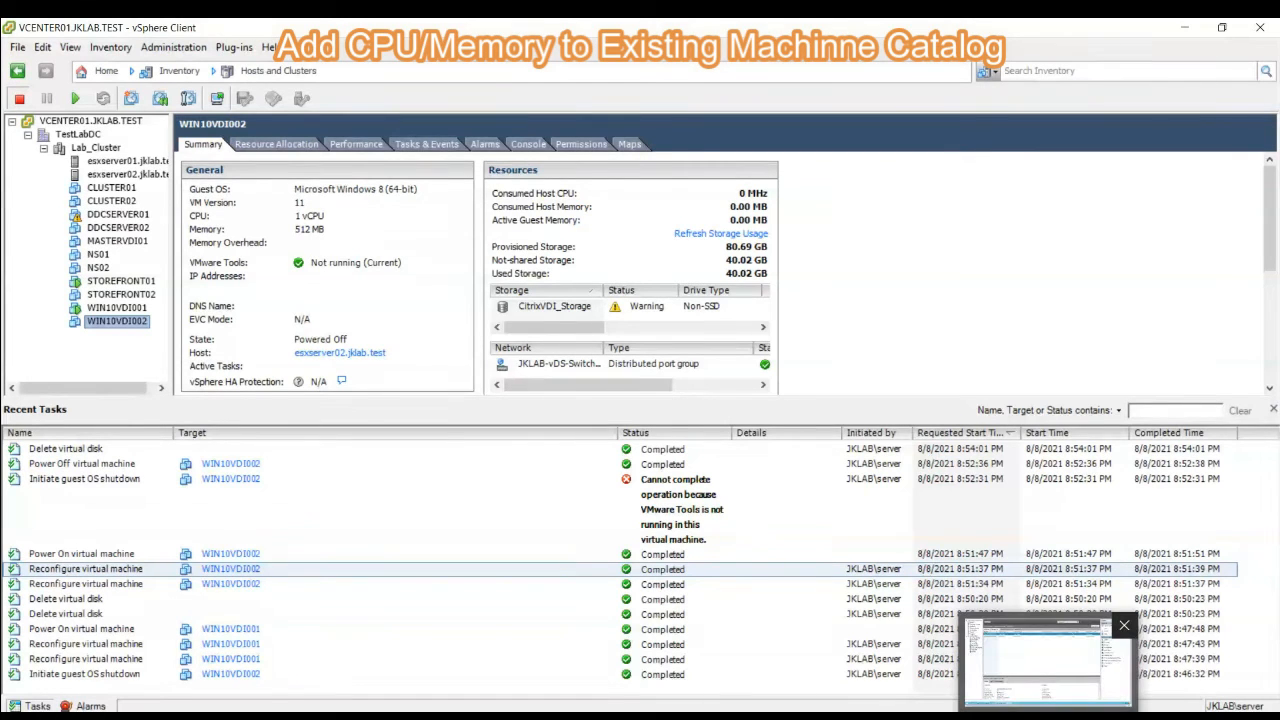
{"action": "left_click", "coordinate": [1048, 664]}
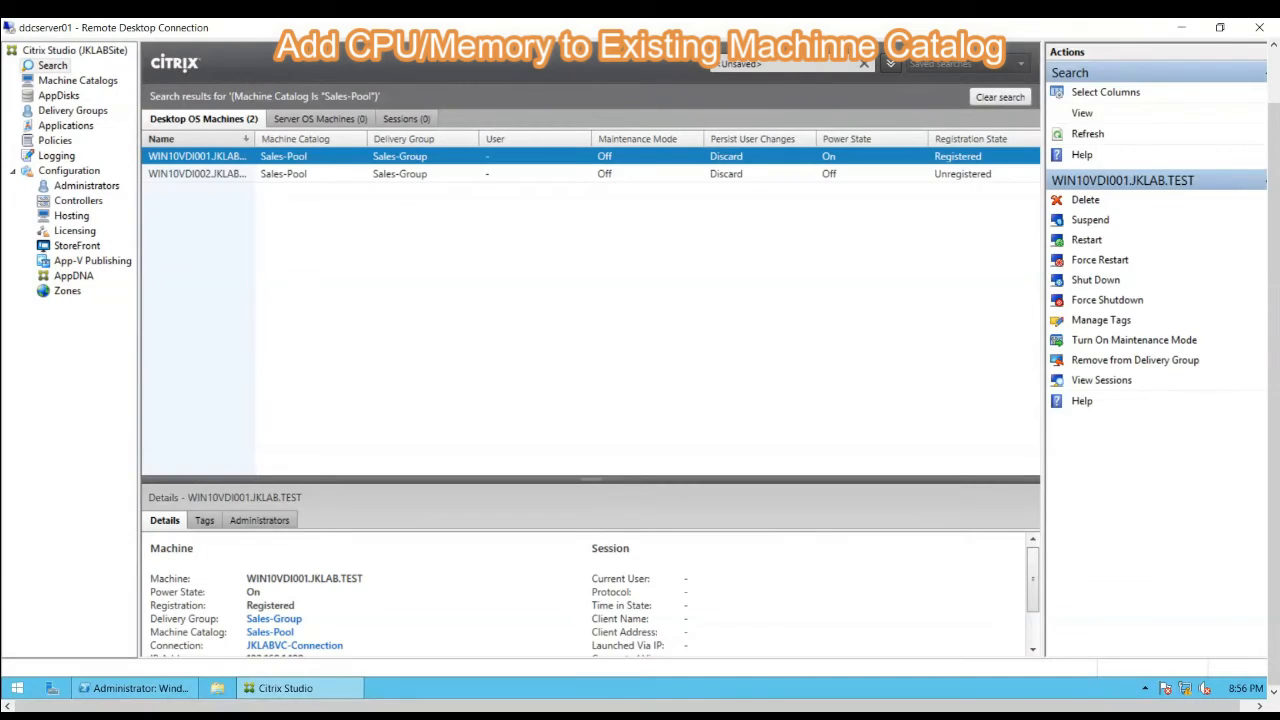
{"action": "left_click", "coordinate": [65, 84]}
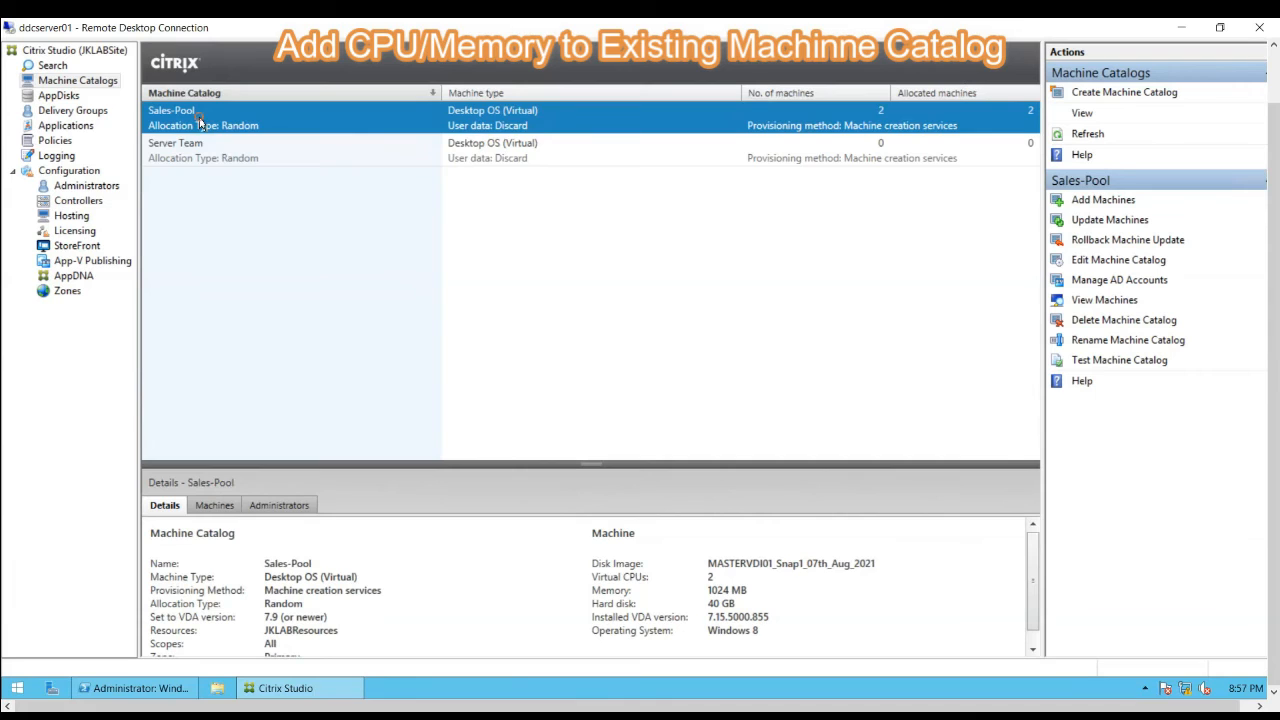
{"action": "right_click", "coordinate": [200, 122]}
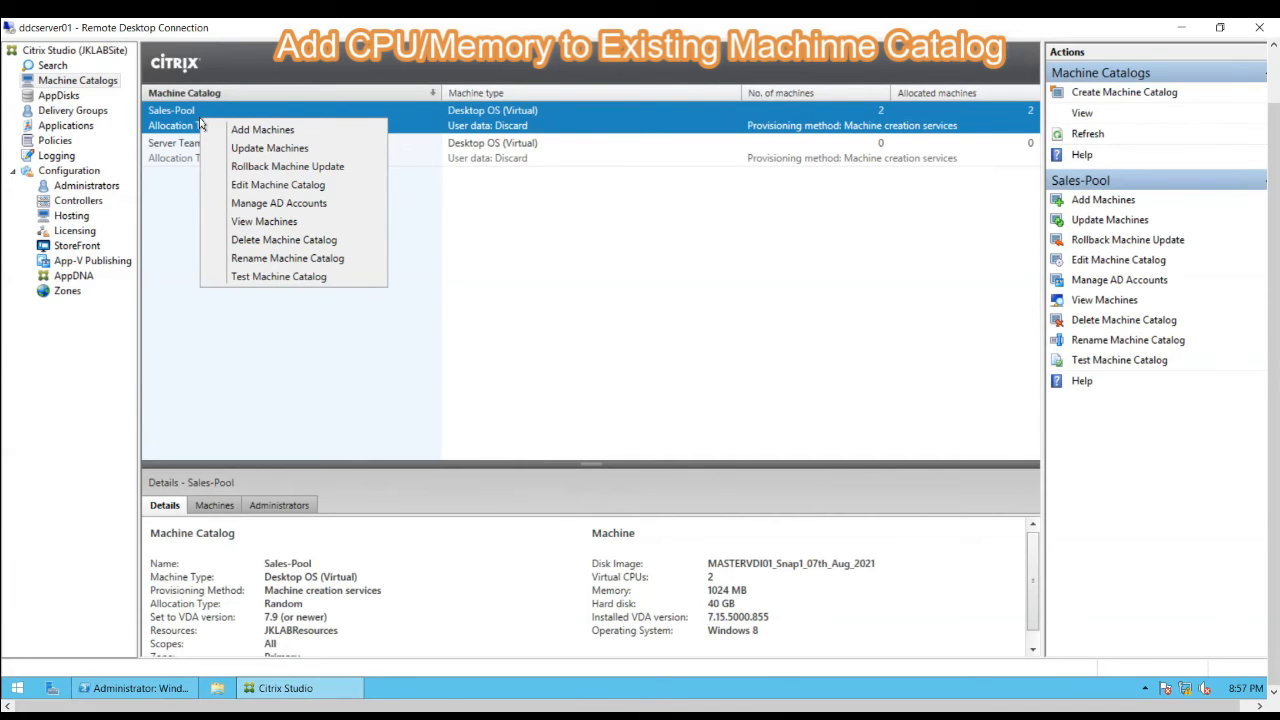
{"action": "left_click", "coordinate": [242, 133]}
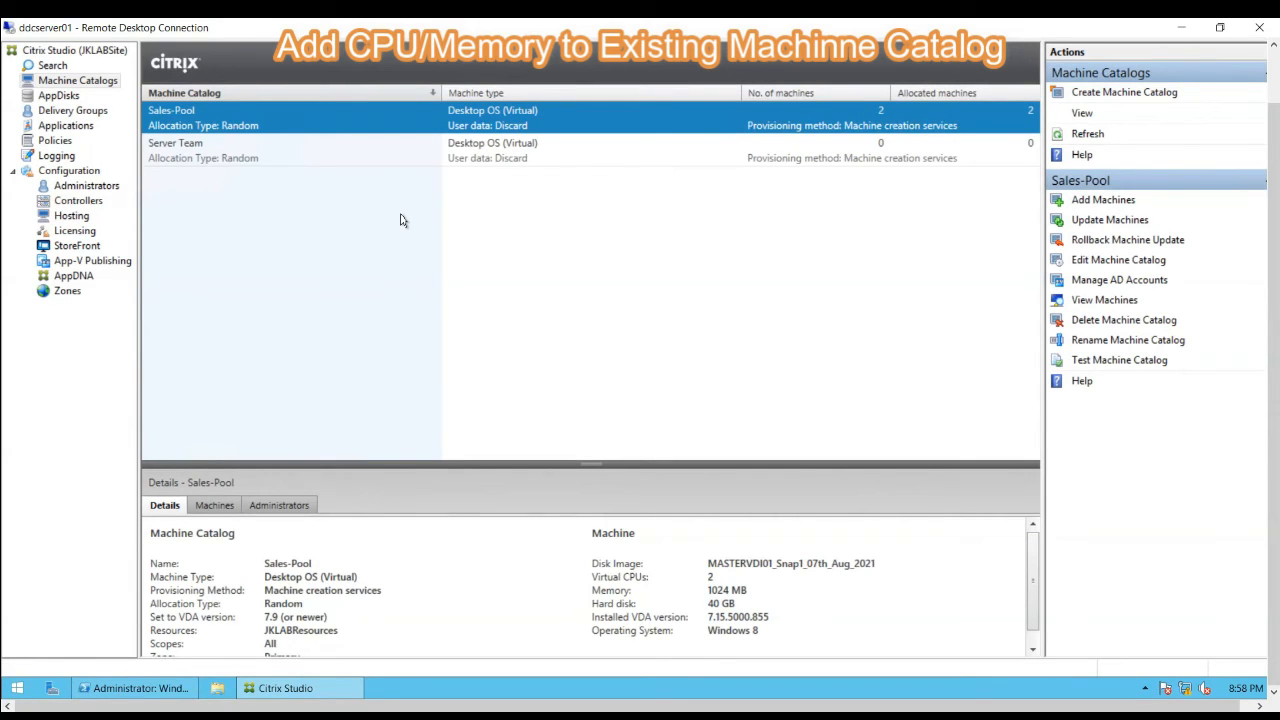
{"action": "key", "text": "F5"}
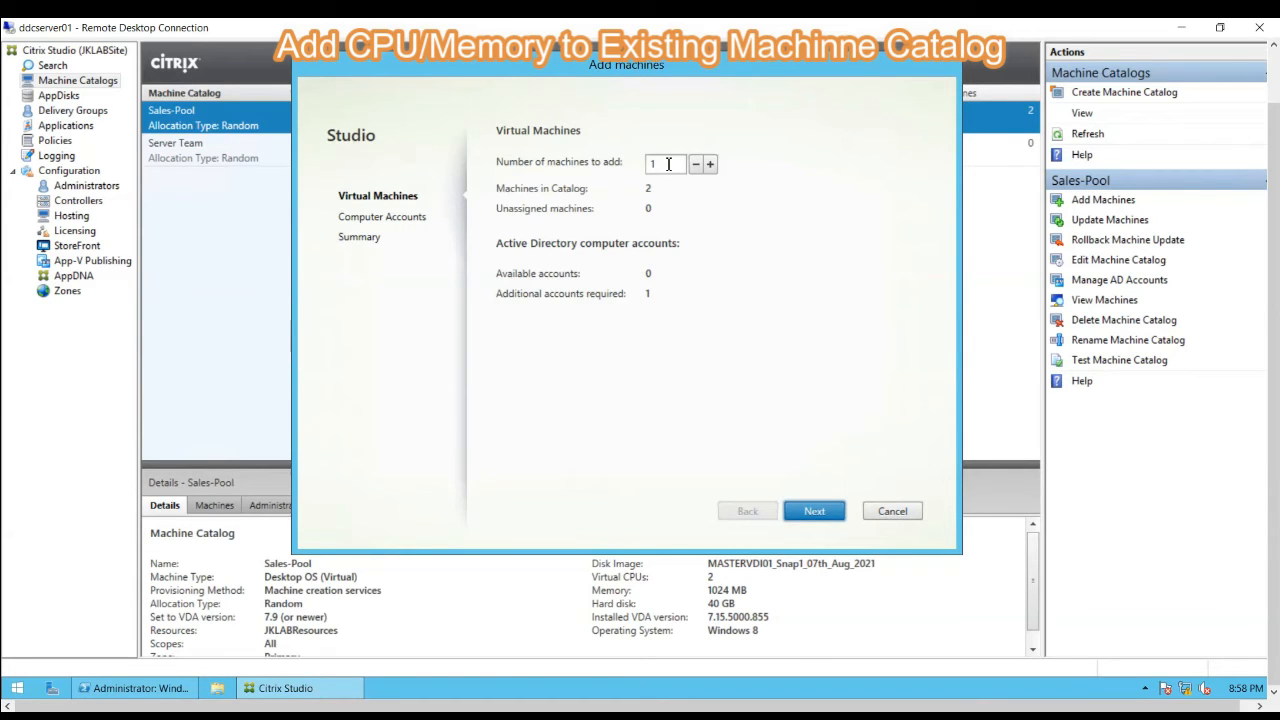
{"action": "left_click_drag", "start_coordinate": [668, 164], "coordinate": [646, 168]}
{"action": "left_click", "coordinate": [661, 164]}
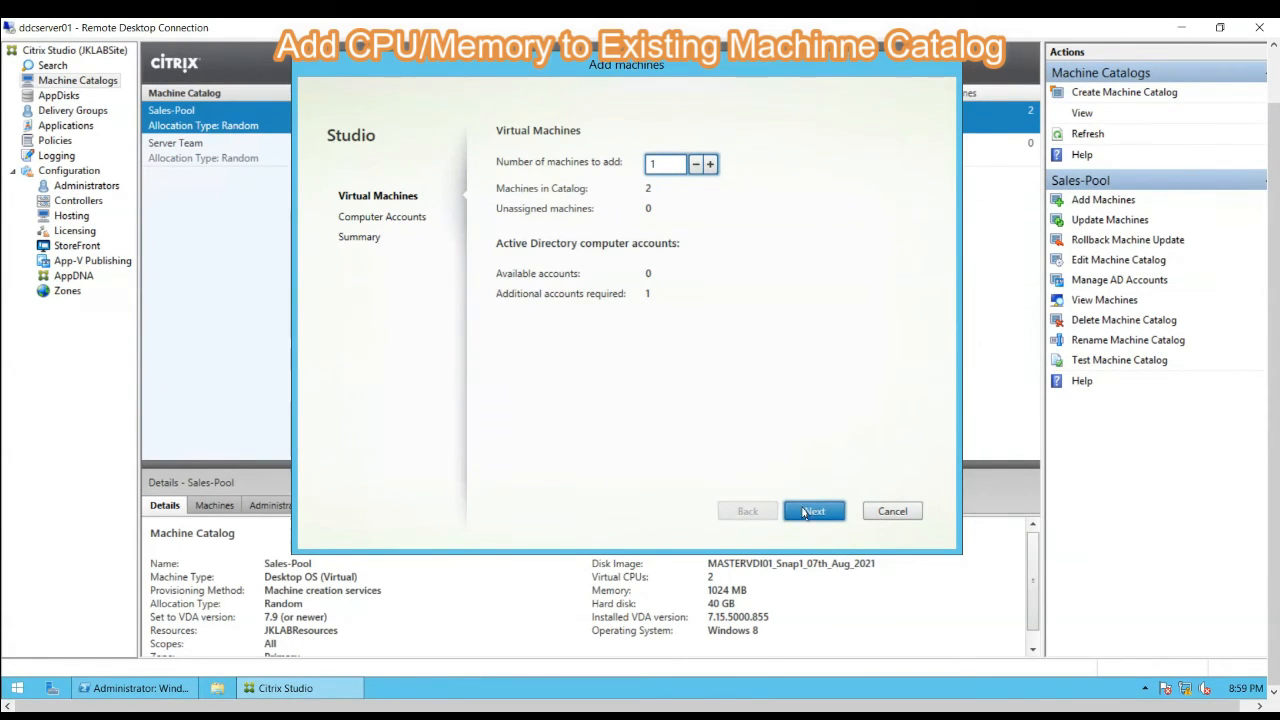
{"action": "left_click", "coordinate": [804, 514]}
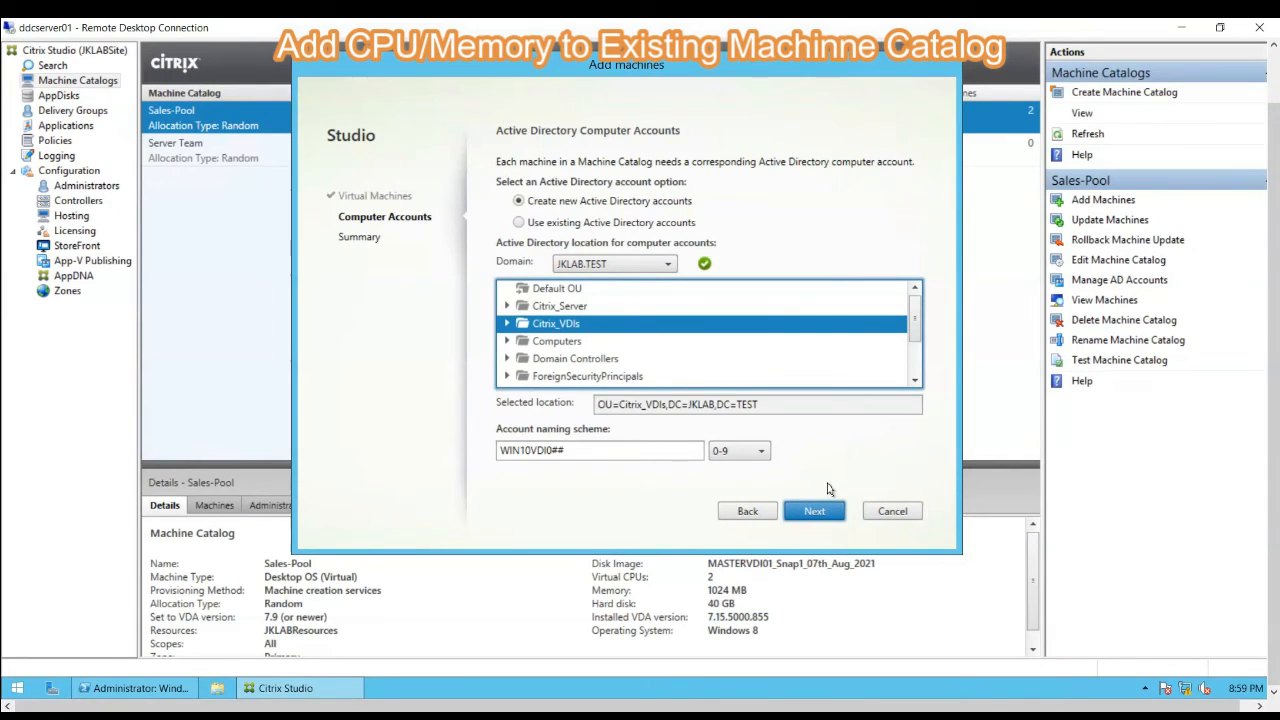
{"action": "left_click", "coordinate": [814, 512]}
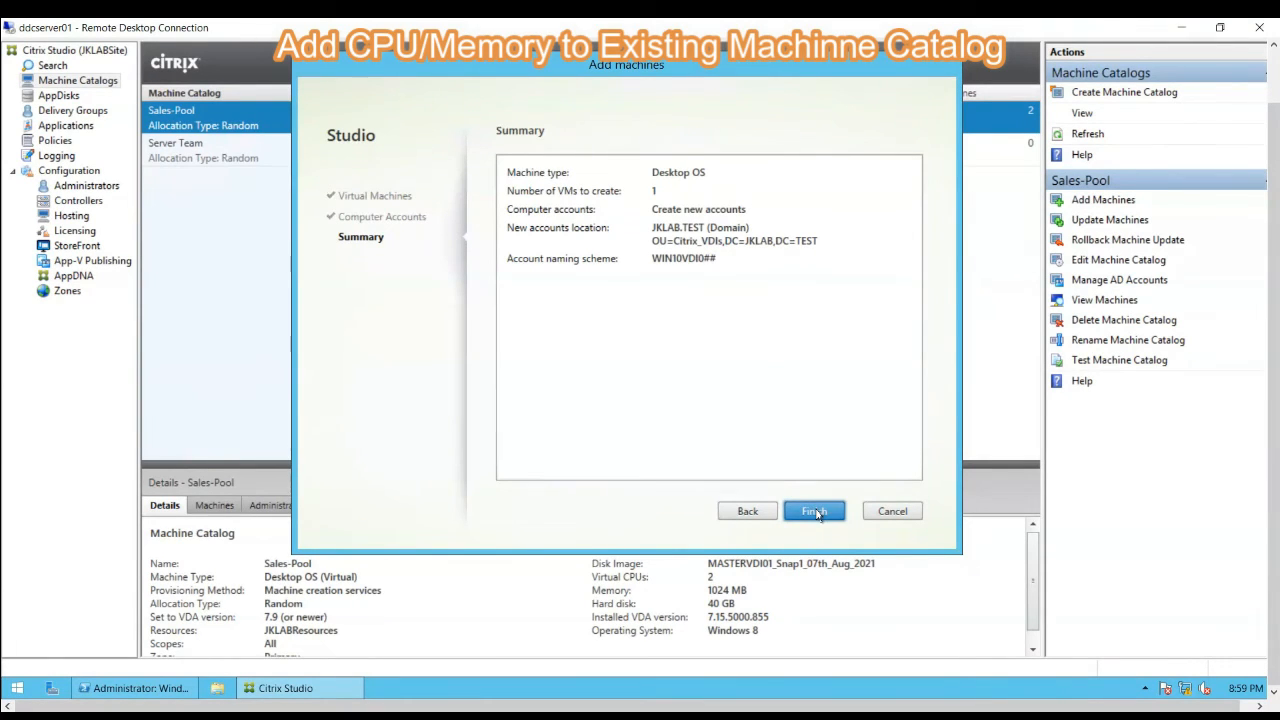
{"action": "left_click", "coordinate": [818, 512]}
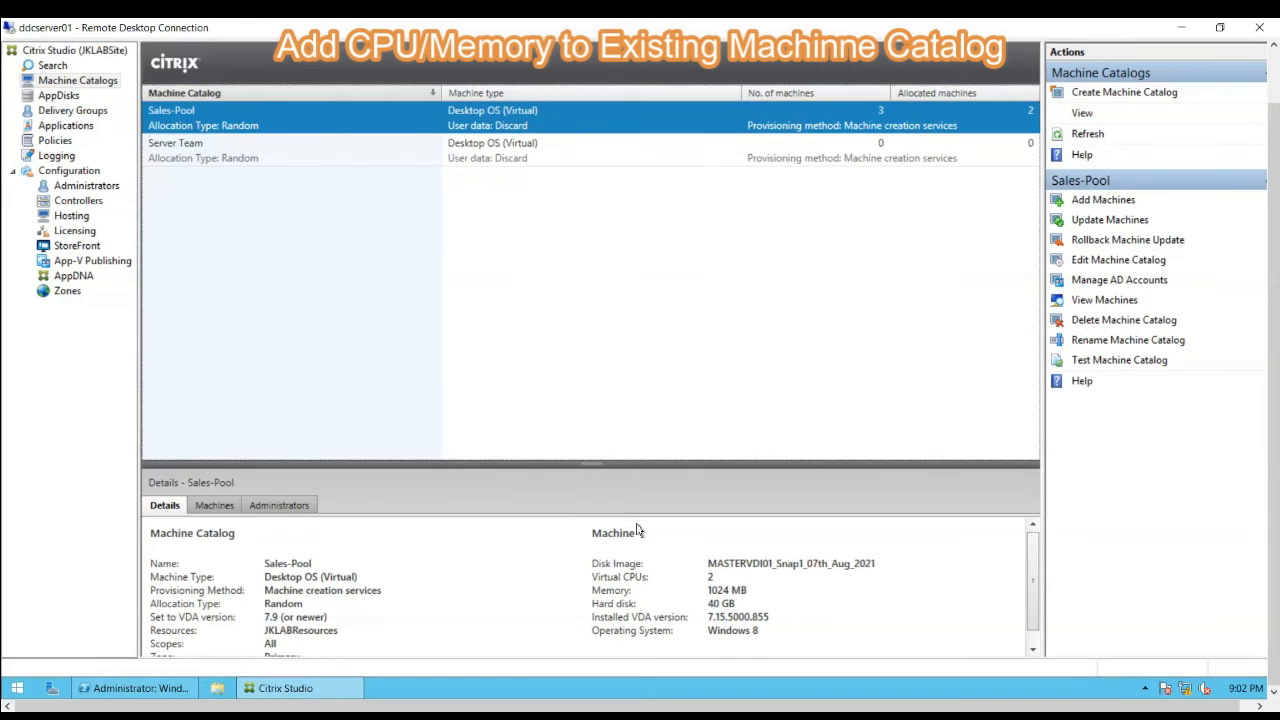
- Switch to vSphere Client and check the memory and CPU settings of the new WIN10VDI003 machine
{"action": "mouse_move", "coordinate": [613, 716]}
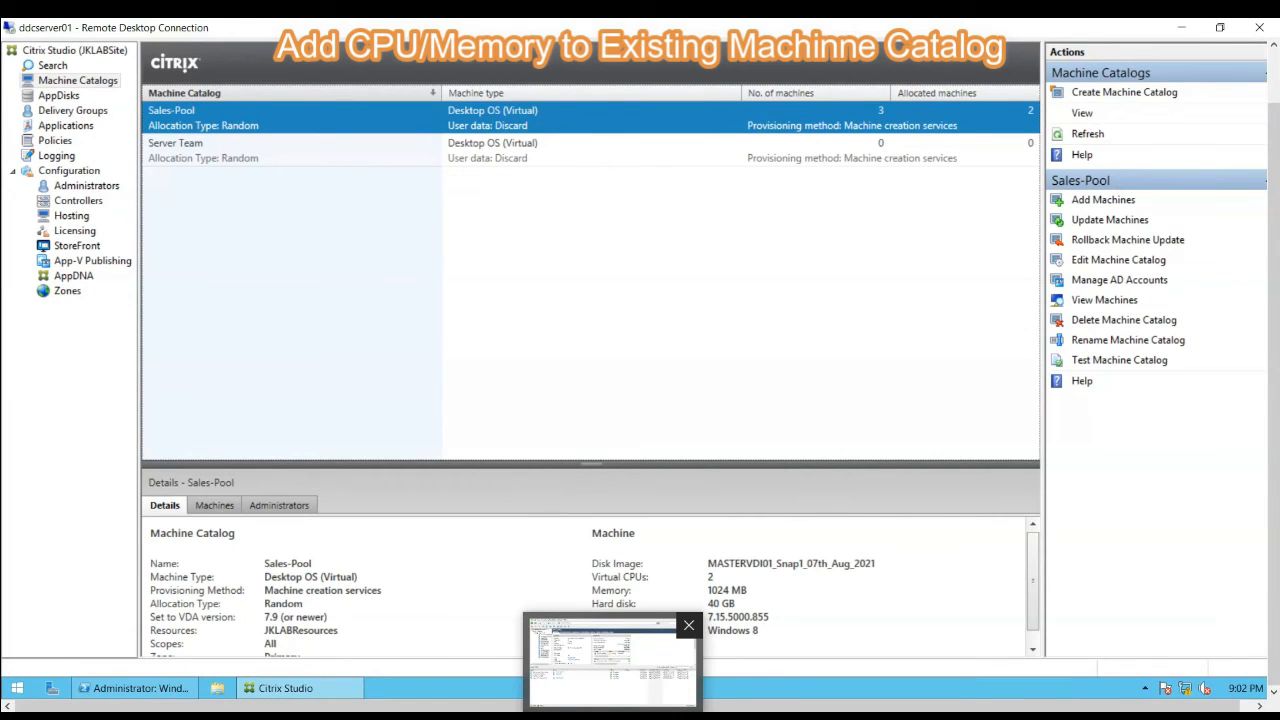
{"action": "left_click", "coordinate": [610, 662]}
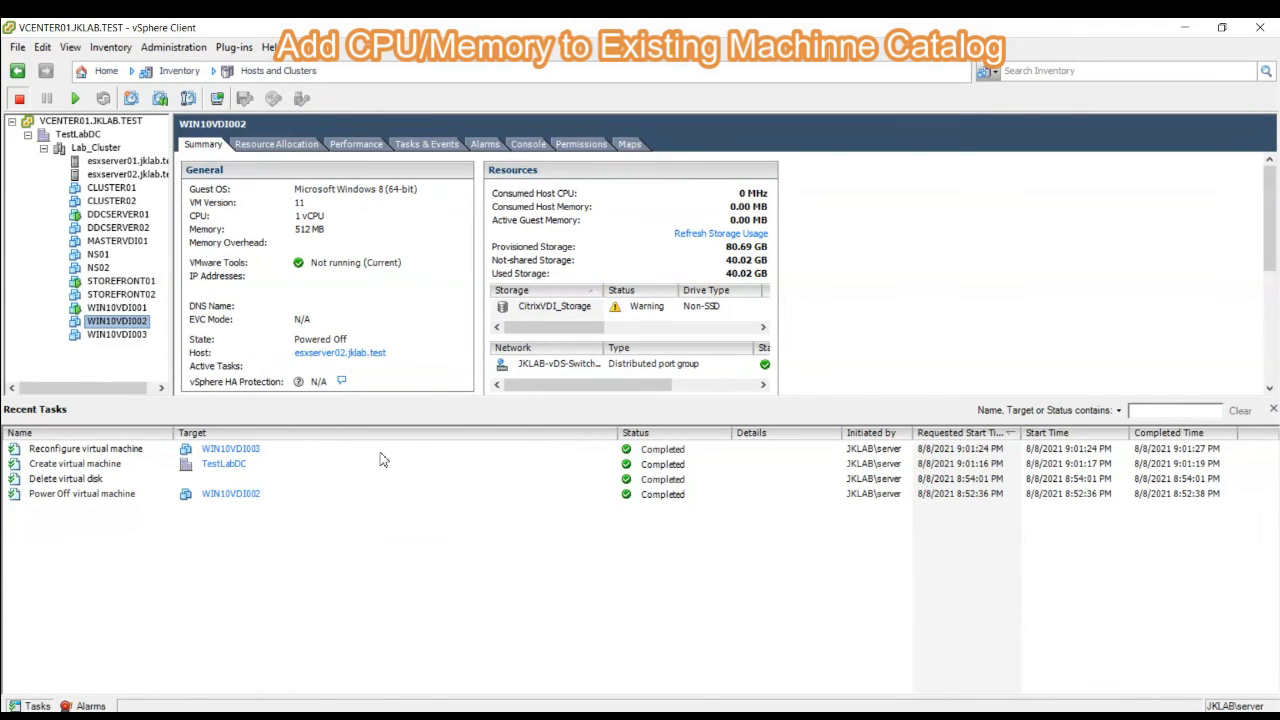
{"action": "left_click", "coordinate": [122, 336]}
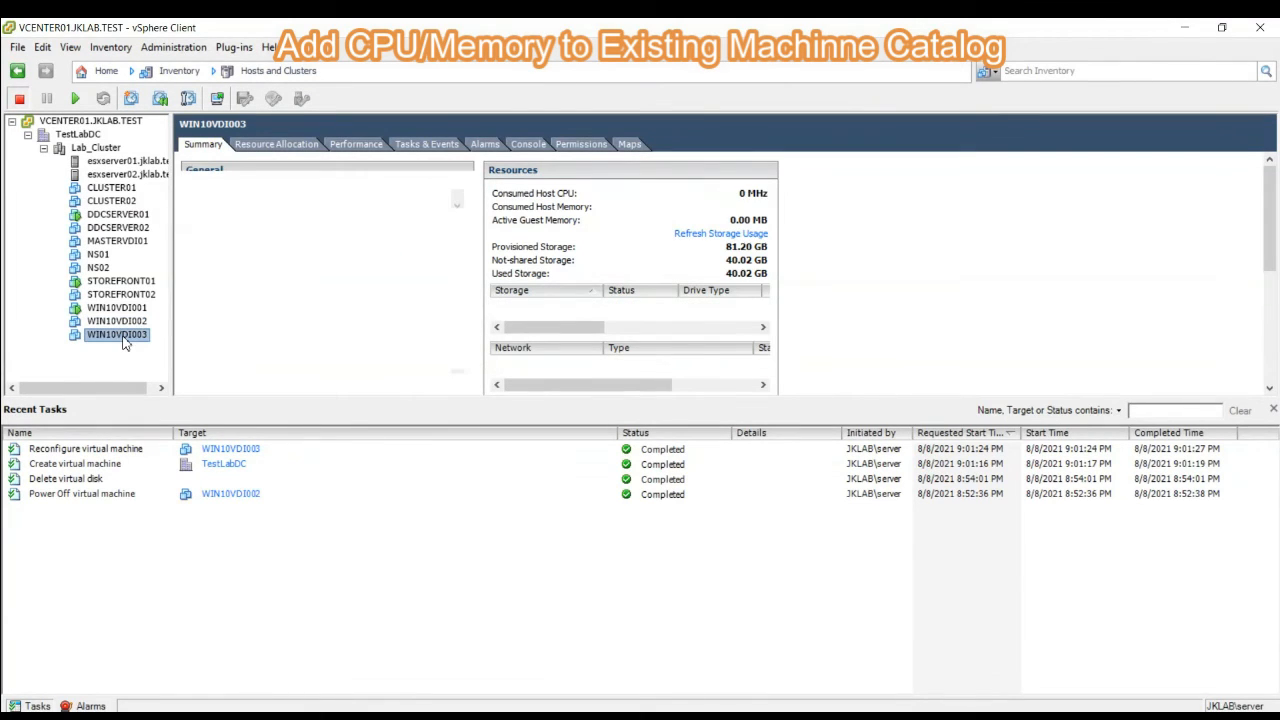
{"action": "right_click", "coordinate": [124, 341]}
{"action": "left_click", "coordinate": [150, 420]}
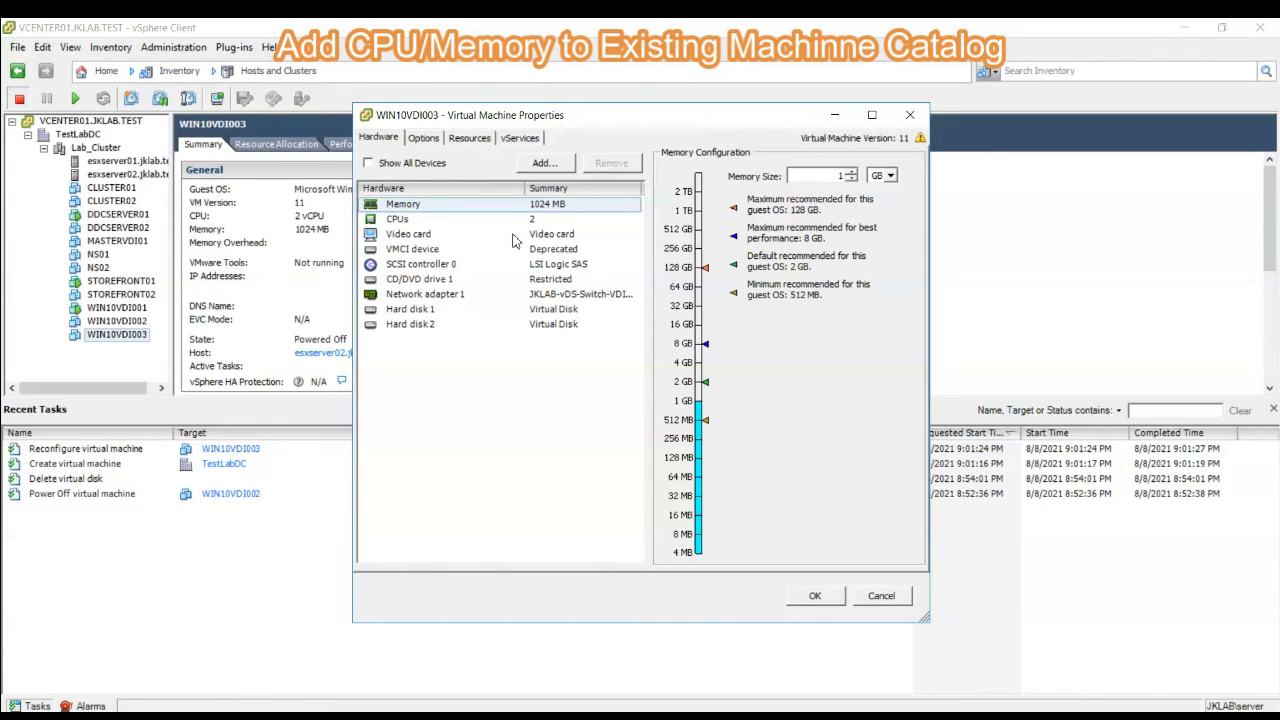
{"action": "left_click", "coordinate": [880, 597]}
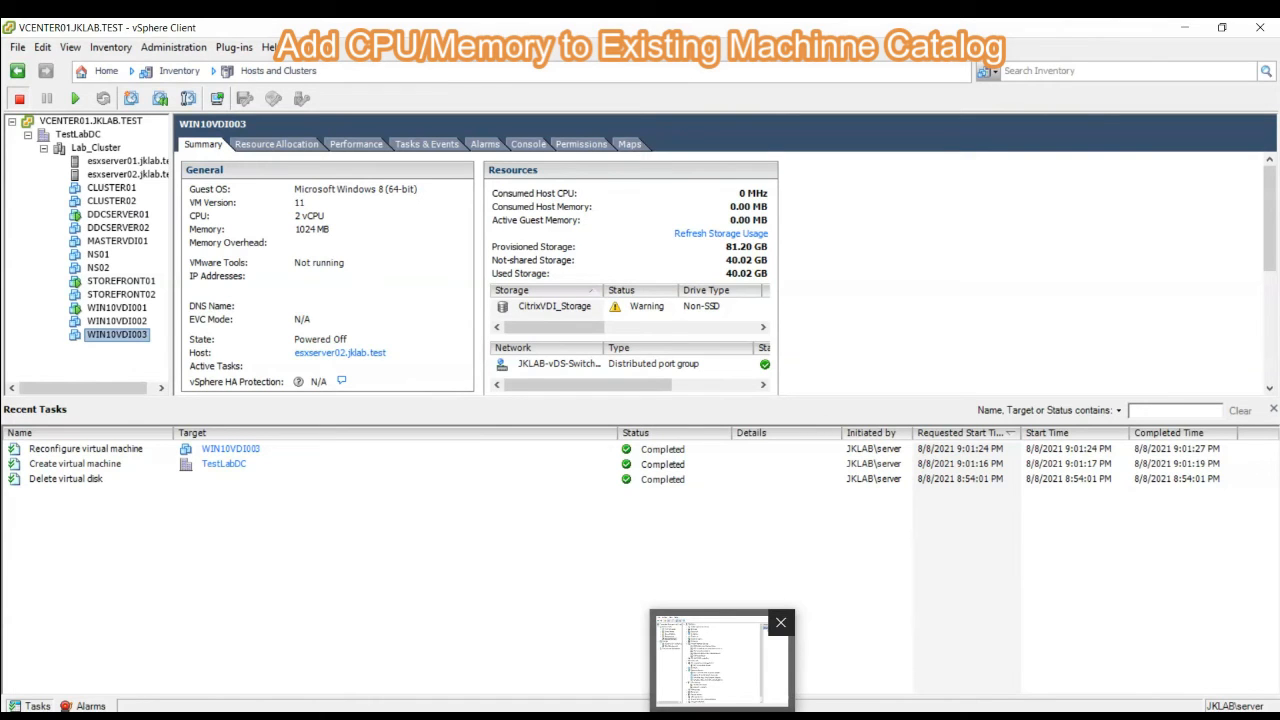
- Return to Citrix Studio, list the Sales-Pool machines and turn on maintenance mode for WIN10VDI002
{"action": "left_click", "coordinate": [1048, 664]}
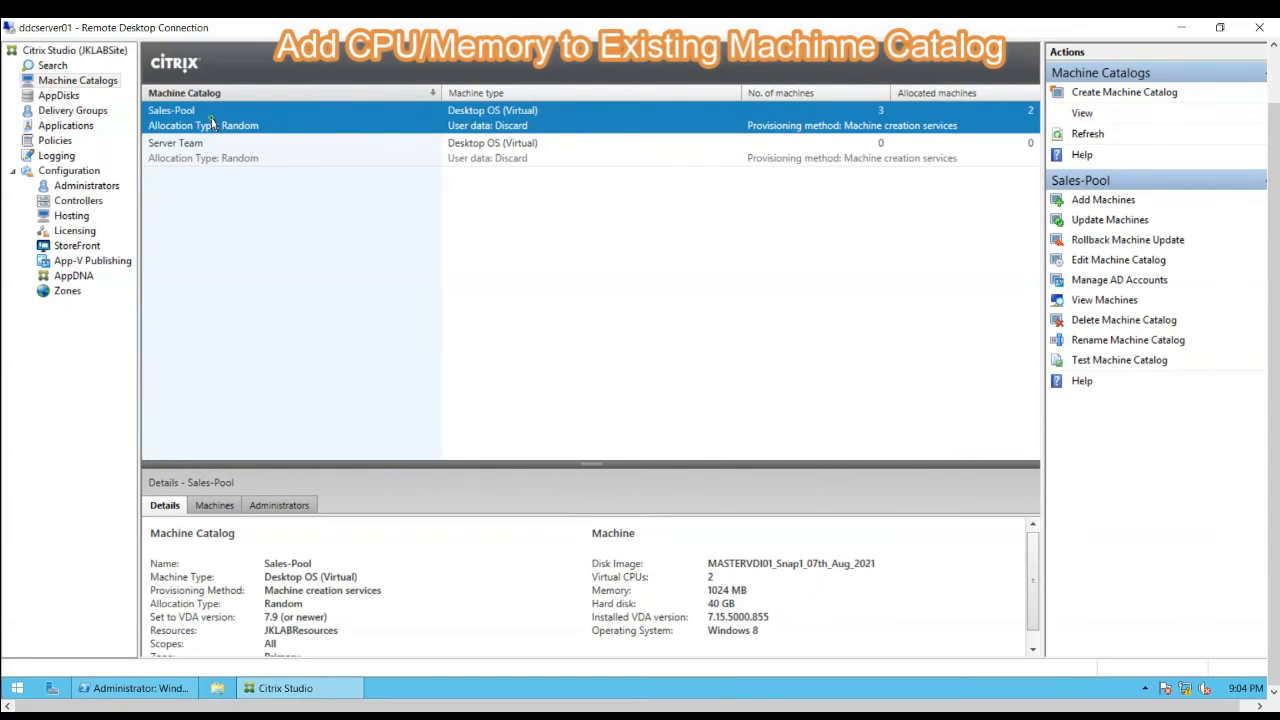
{"action": "double_click", "coordinate": [306, 128]}
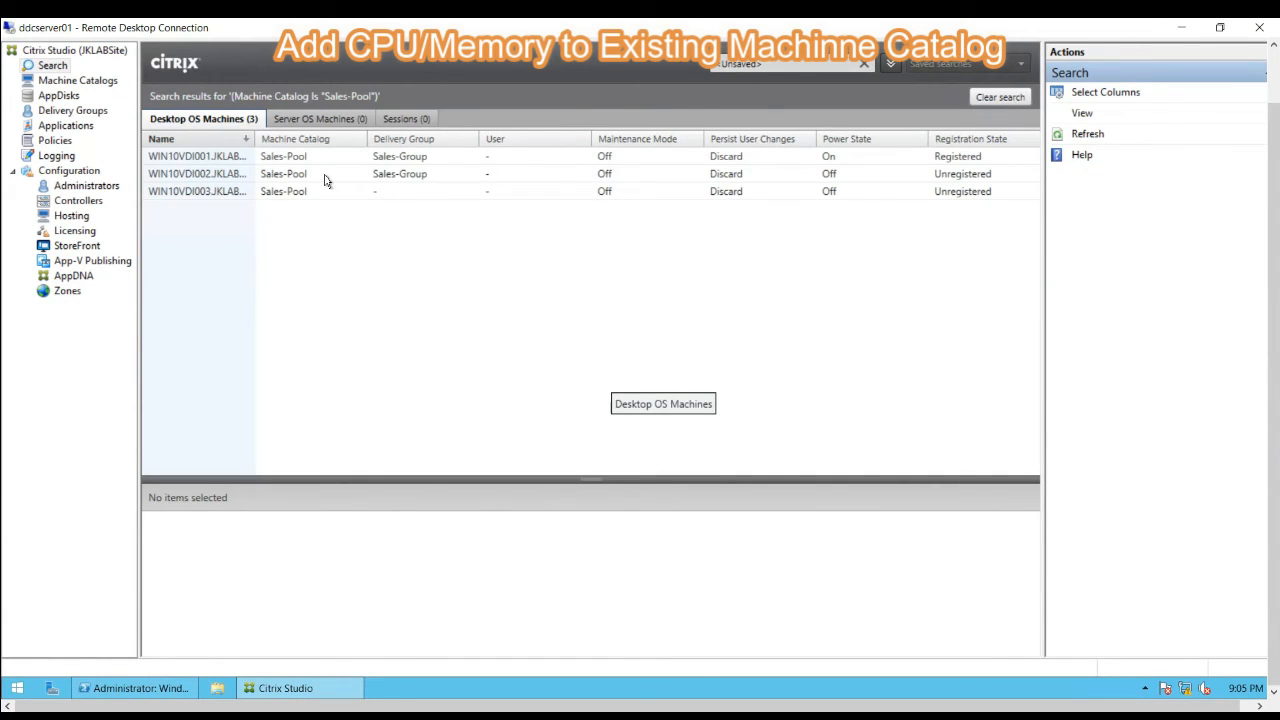
{"action": "left_click", "coordinate": [205, 176]}
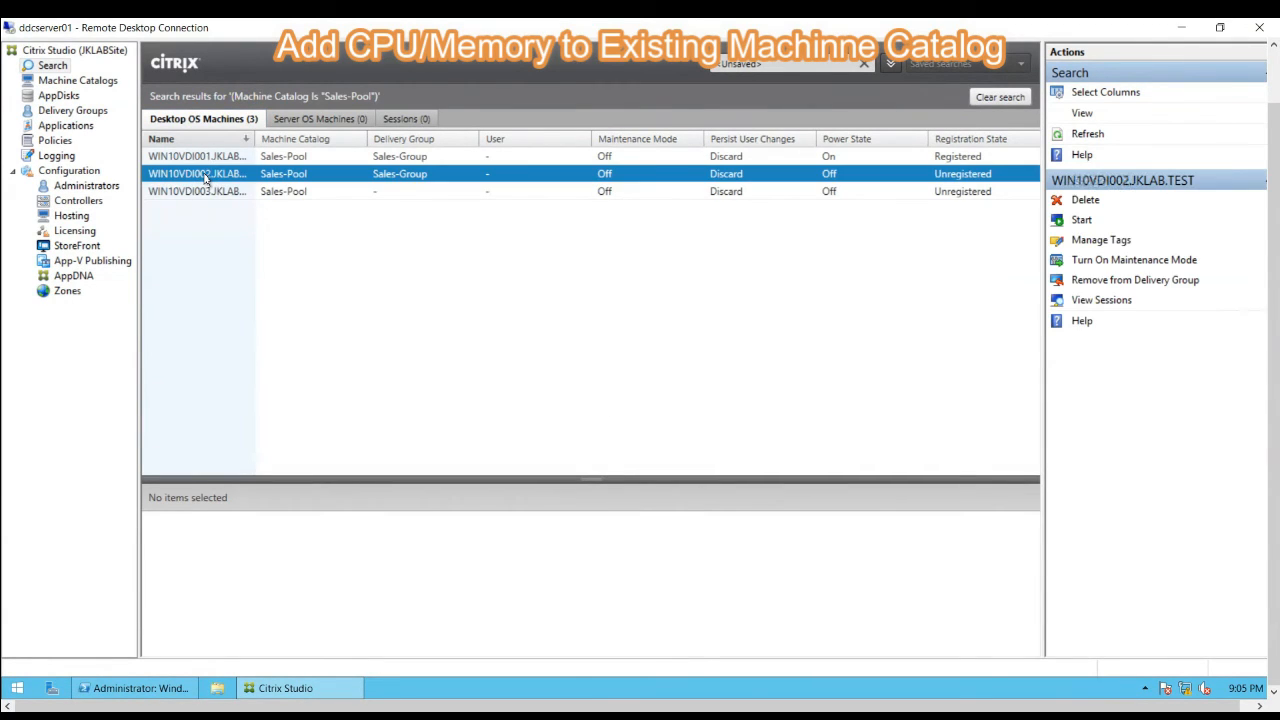
{"action": "right_click", "coordinate": [205, 176]}
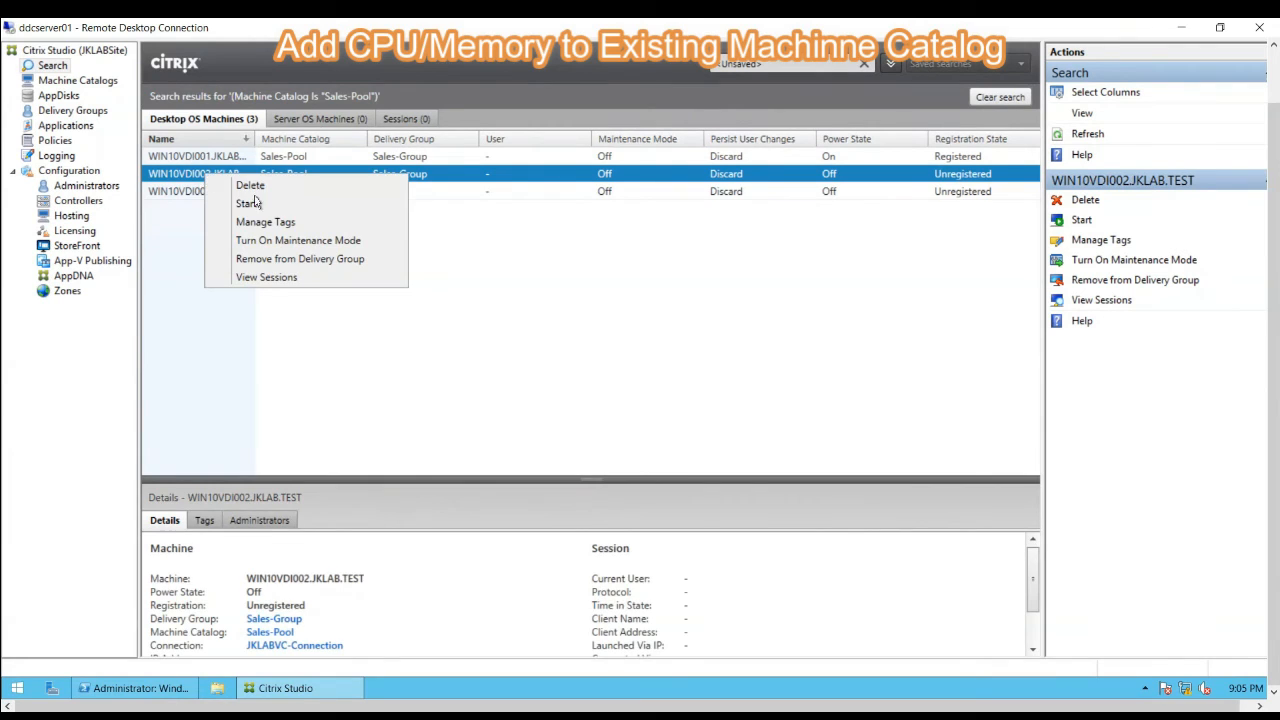
{"action": "left_click", "coordinate": [286, 240]}
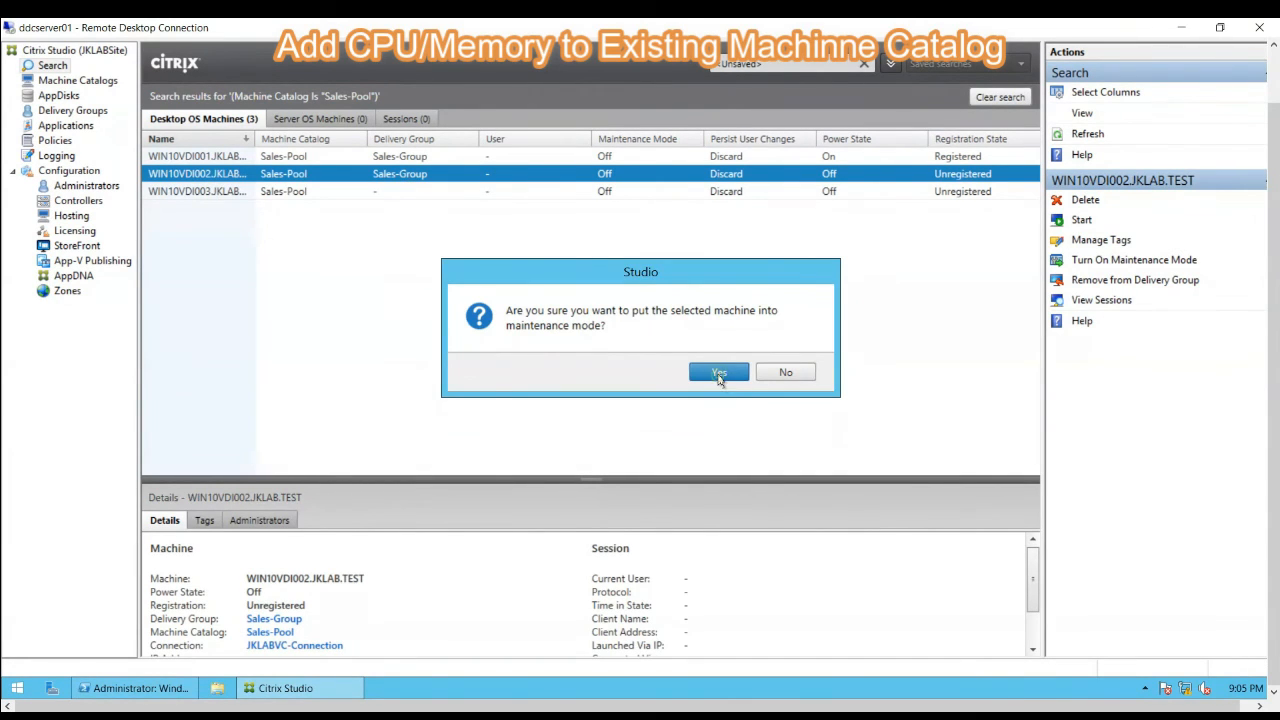
{"action": "left_click", "coordinate": [718, 374]}
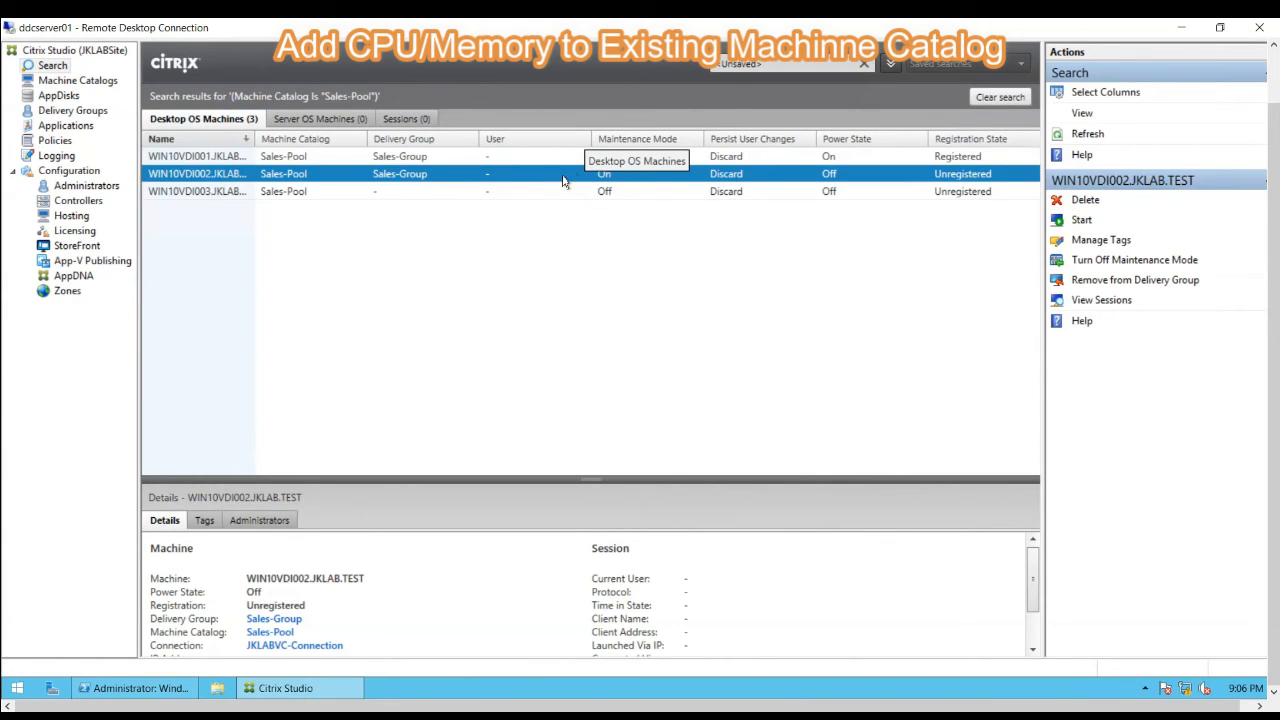
- Remove WIN10VDI002 from its delivery group and confirm the removal
{"action": "right_click", "coordinate": [213, 181]}
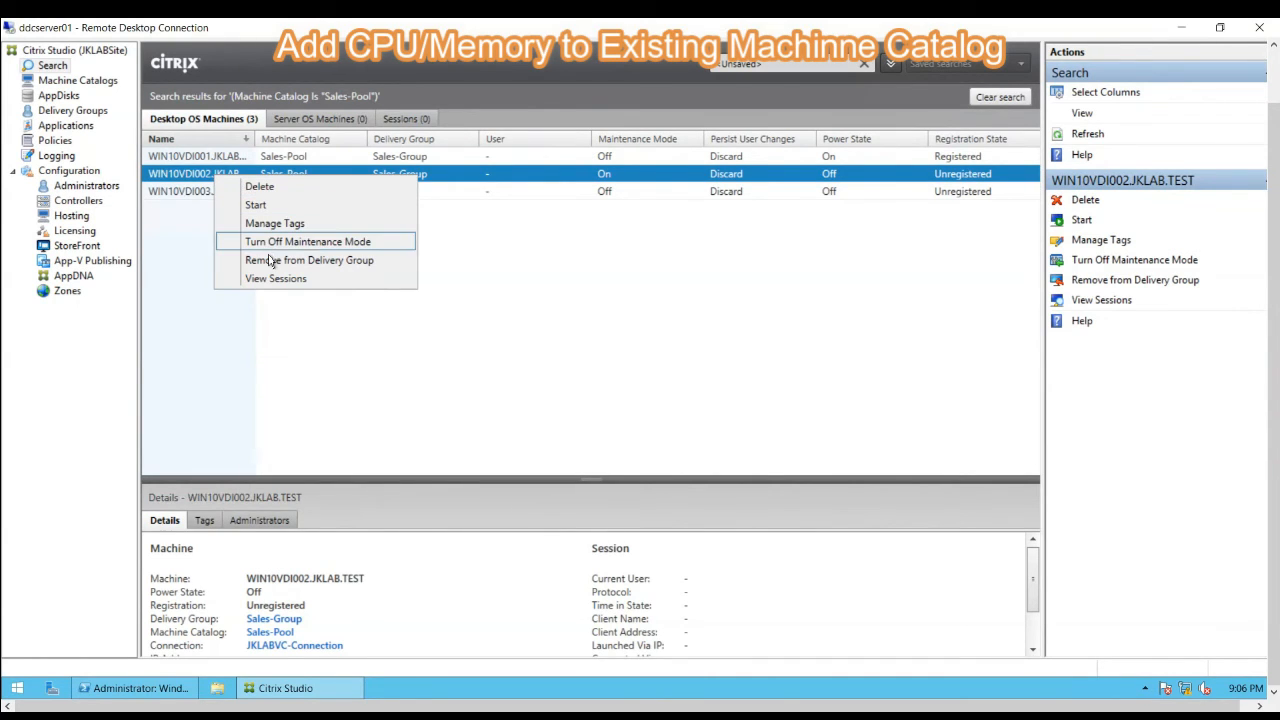
{"action": "key", "text": "Escape"}
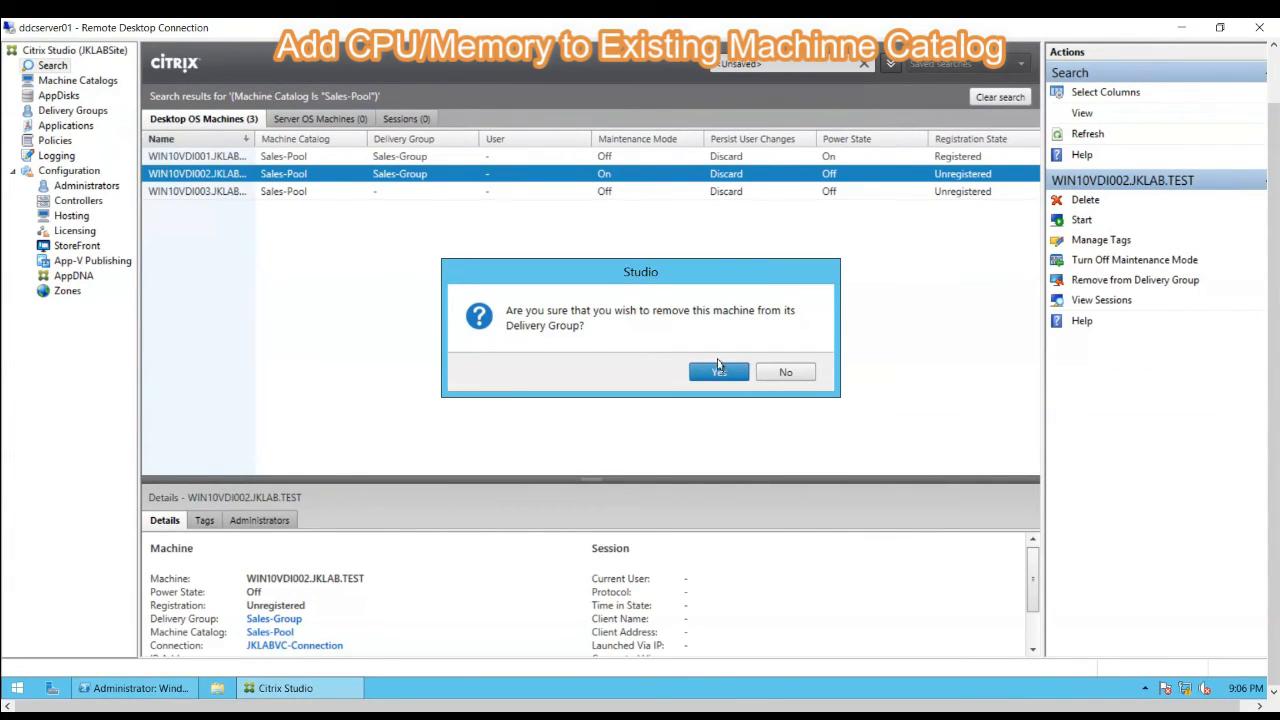
{"action": "left_click", "coordinate": [712, 376]}
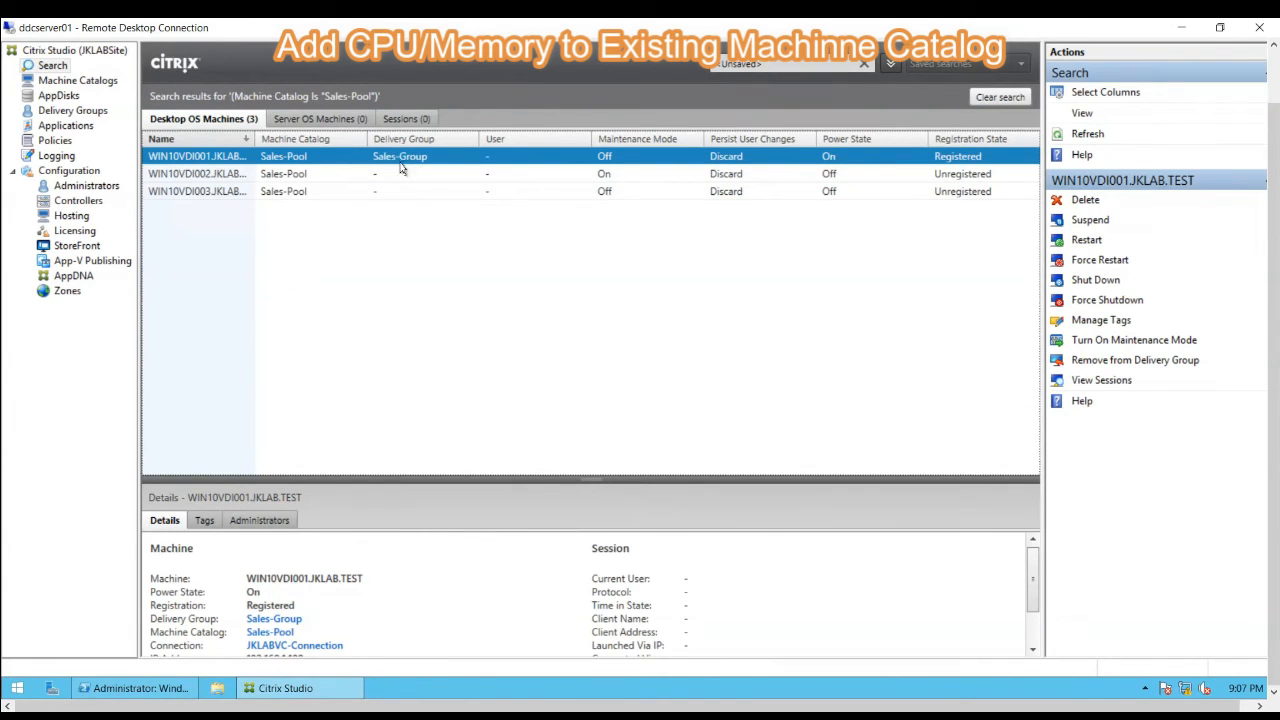
- Delete WIN10VDI002 from the Sales-Pool catalog with the option that does not delete the virtual machine
{"action": "left_click", "coordinate": [208, 175]}
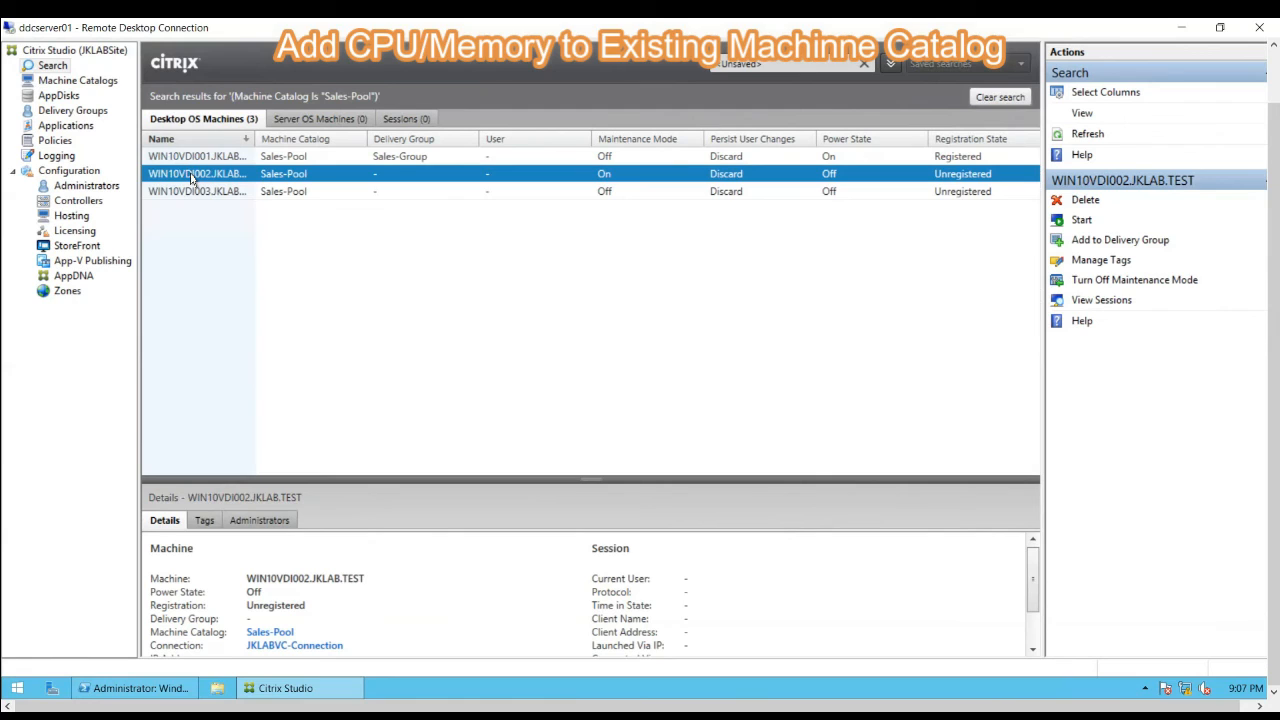
{"action": "right_click", "coordinate": [193, 179]}
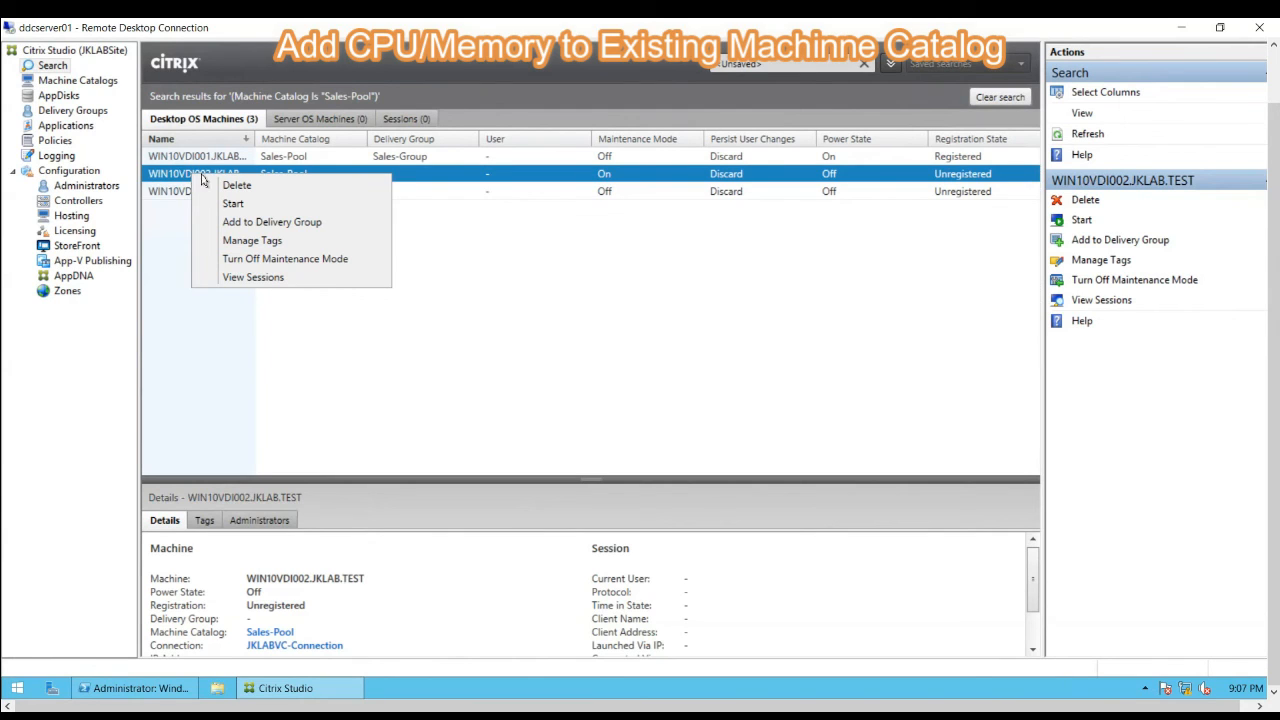
{"action": "left_click", "coordinate": [230, 188]}
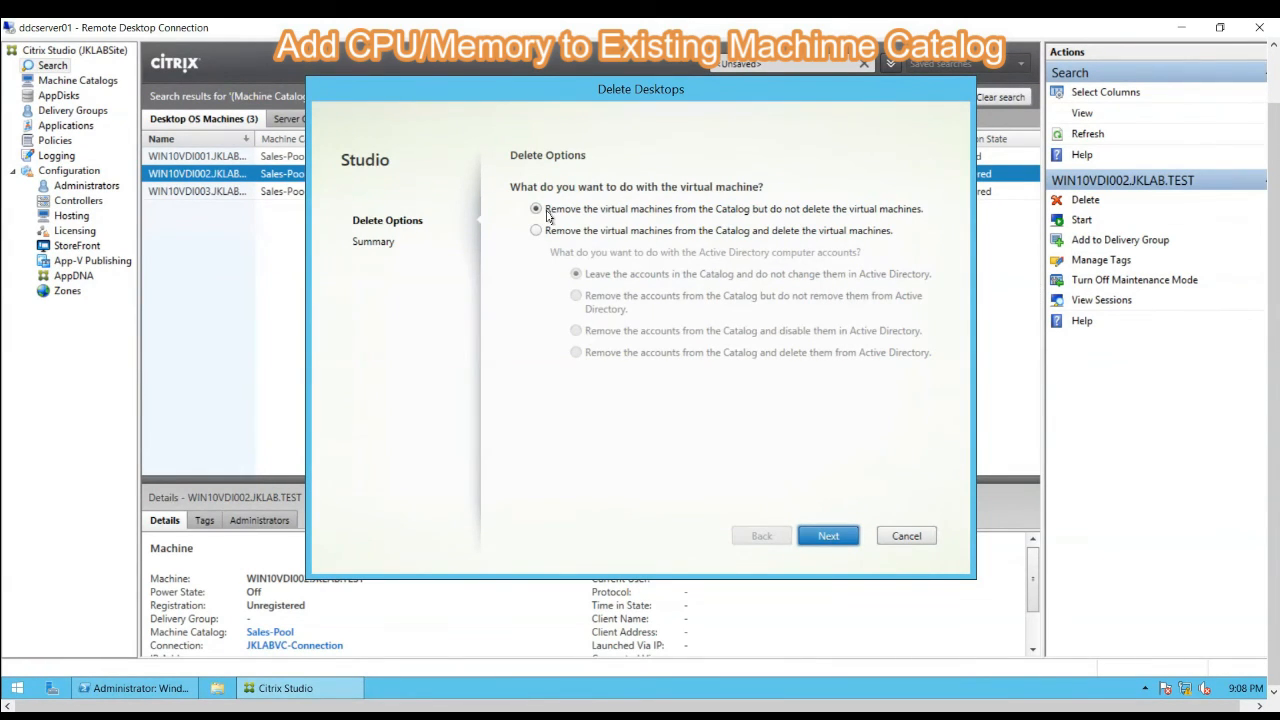
{"action": "left_click", "coordinate": [827, 538]}
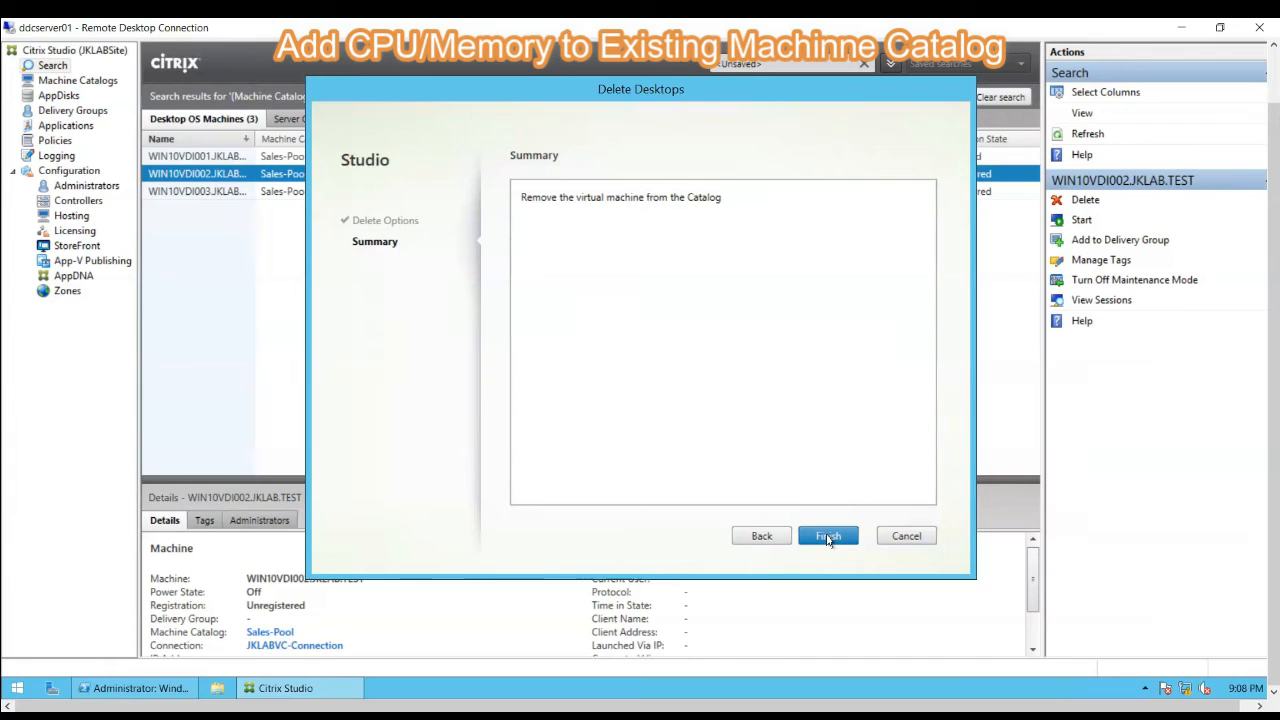
{"action": "left_click", "coordinate": [828, 537]}
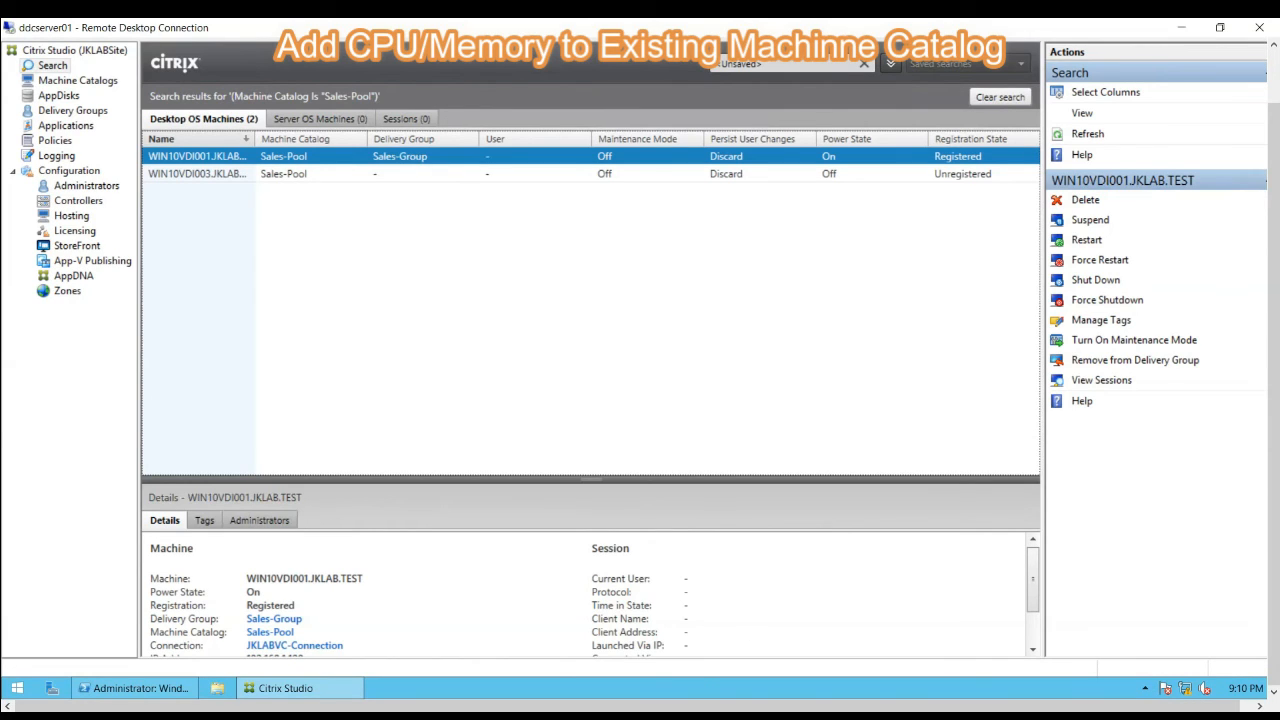
- Switch to vSphere Client and delete the WIN10VDI002 virtual machine from disk, confirming the deletion
{"action": "mouse_move", "coordinate": [652, 707]}
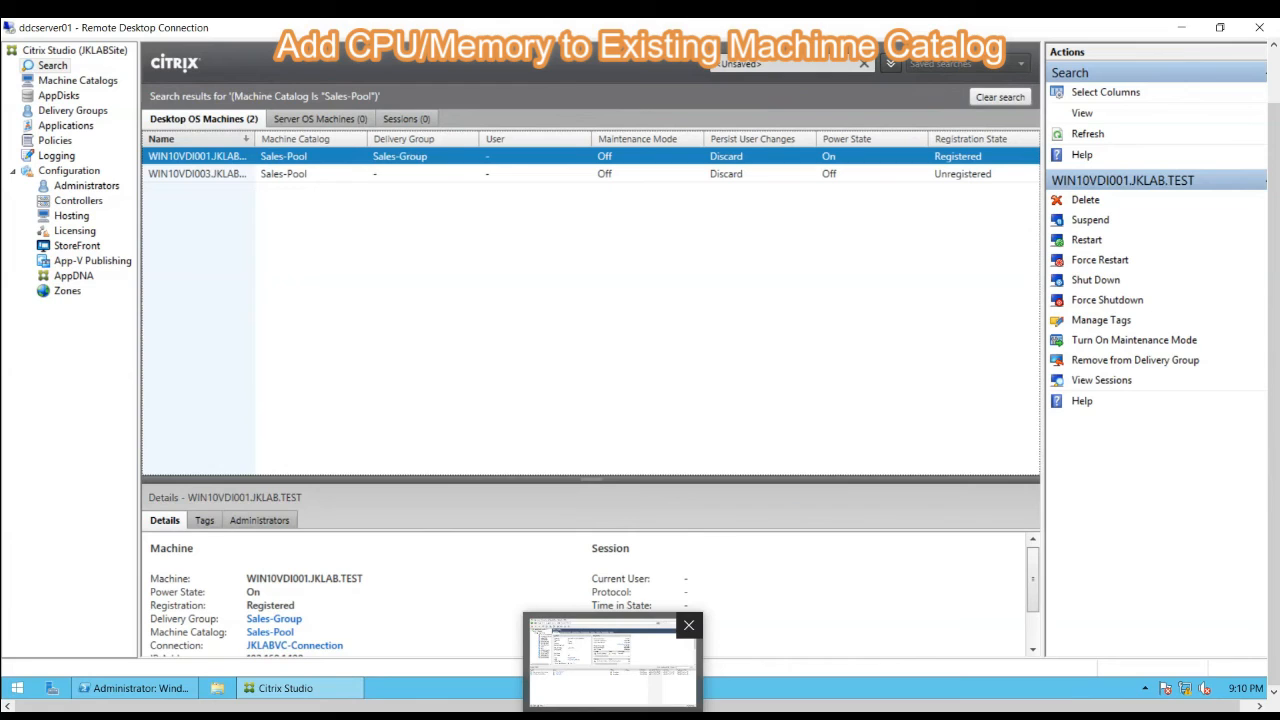
{"action": "left_click", "coordinate": [612, 665]}
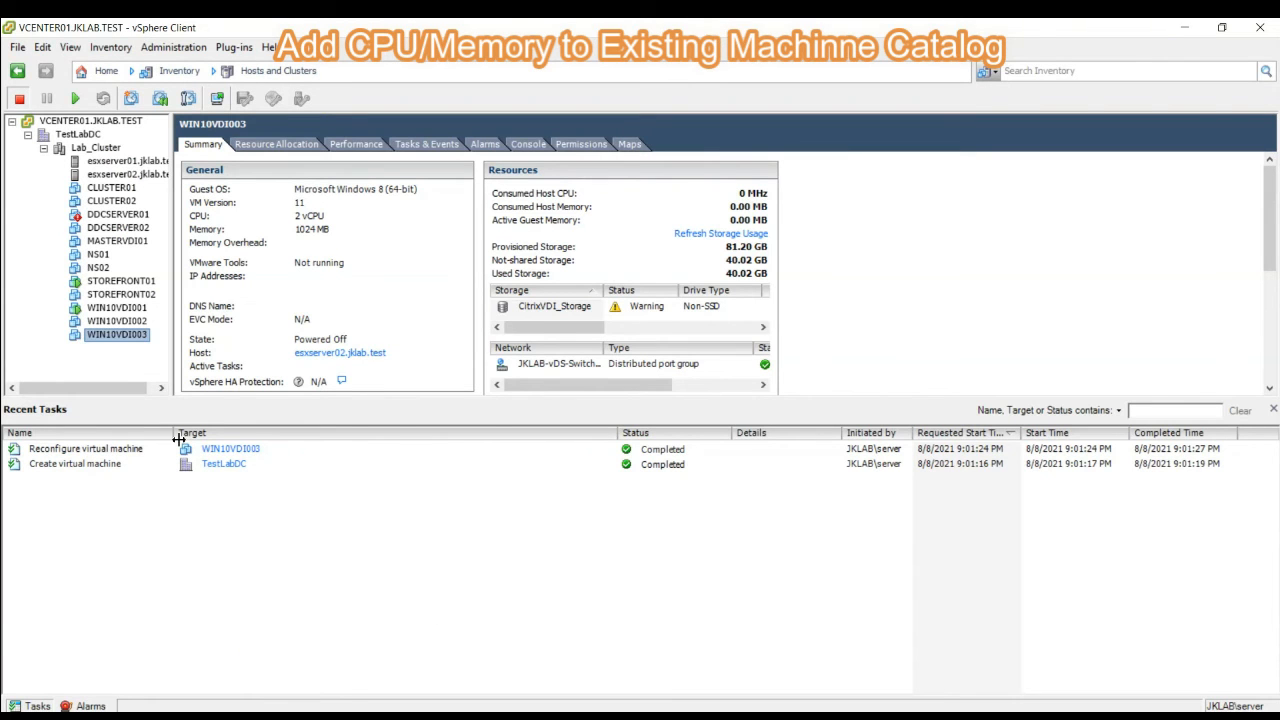
{"action": "left_click", "coordinate": [110, 323]}
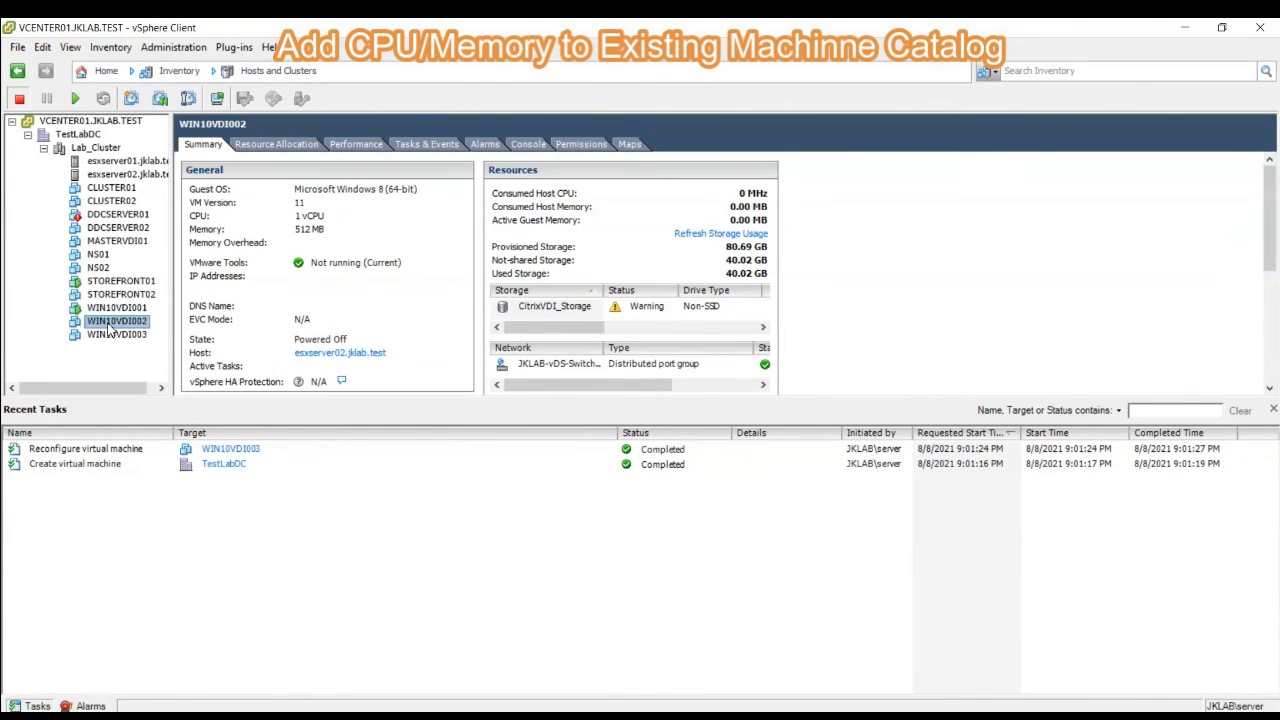
{"action": "right_click", "coordinate": [110, 323]}
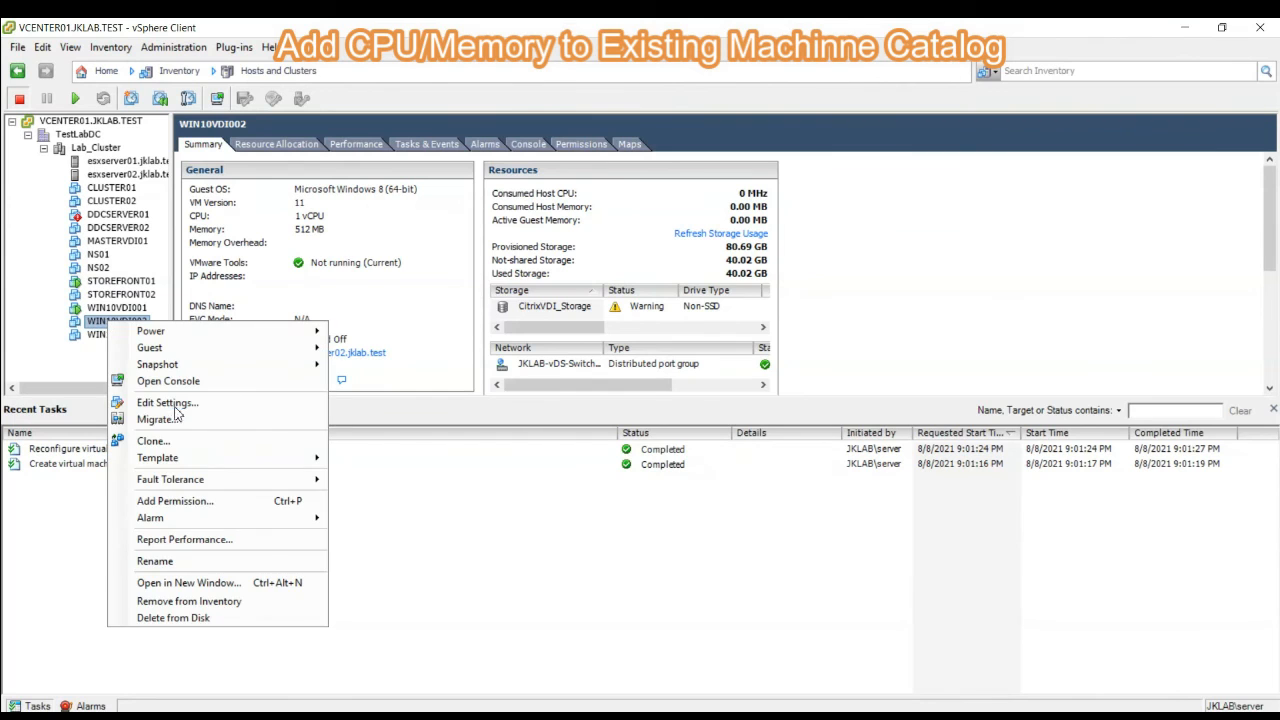
{"action": "left_click", "coordinate": [166, 619]}
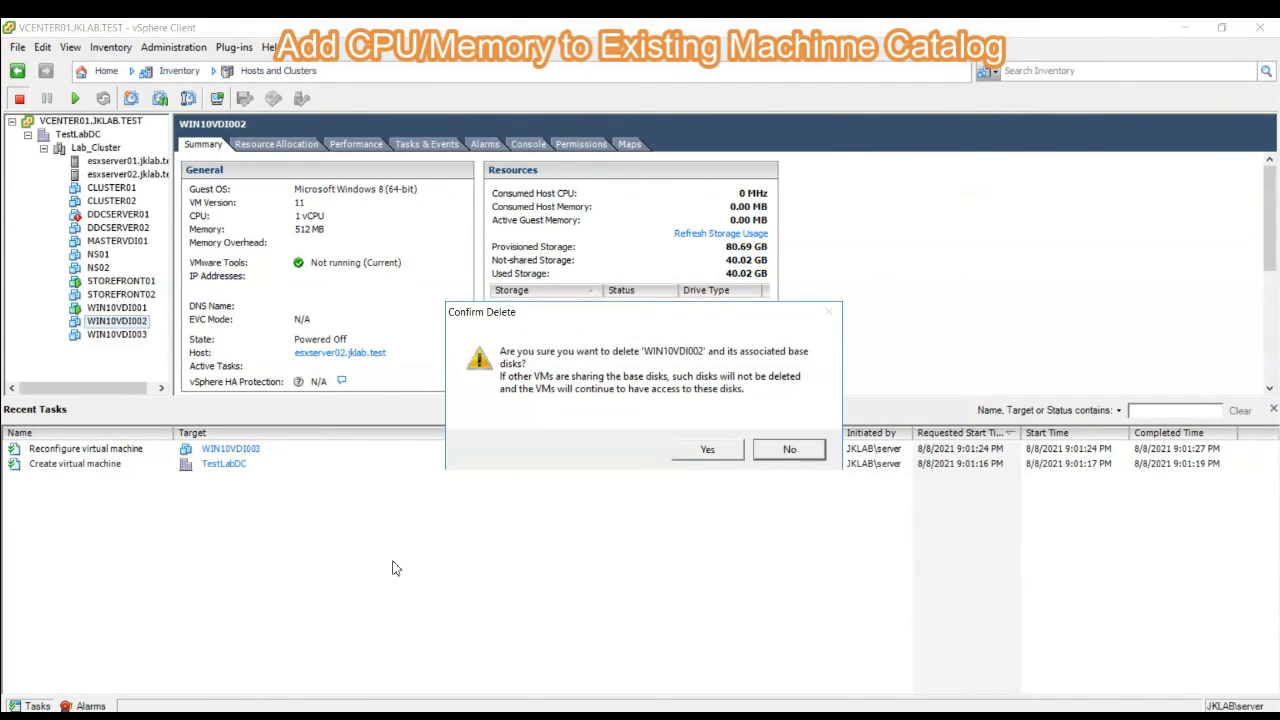
{"action": "left_click", "coordinate": [716, 452]}
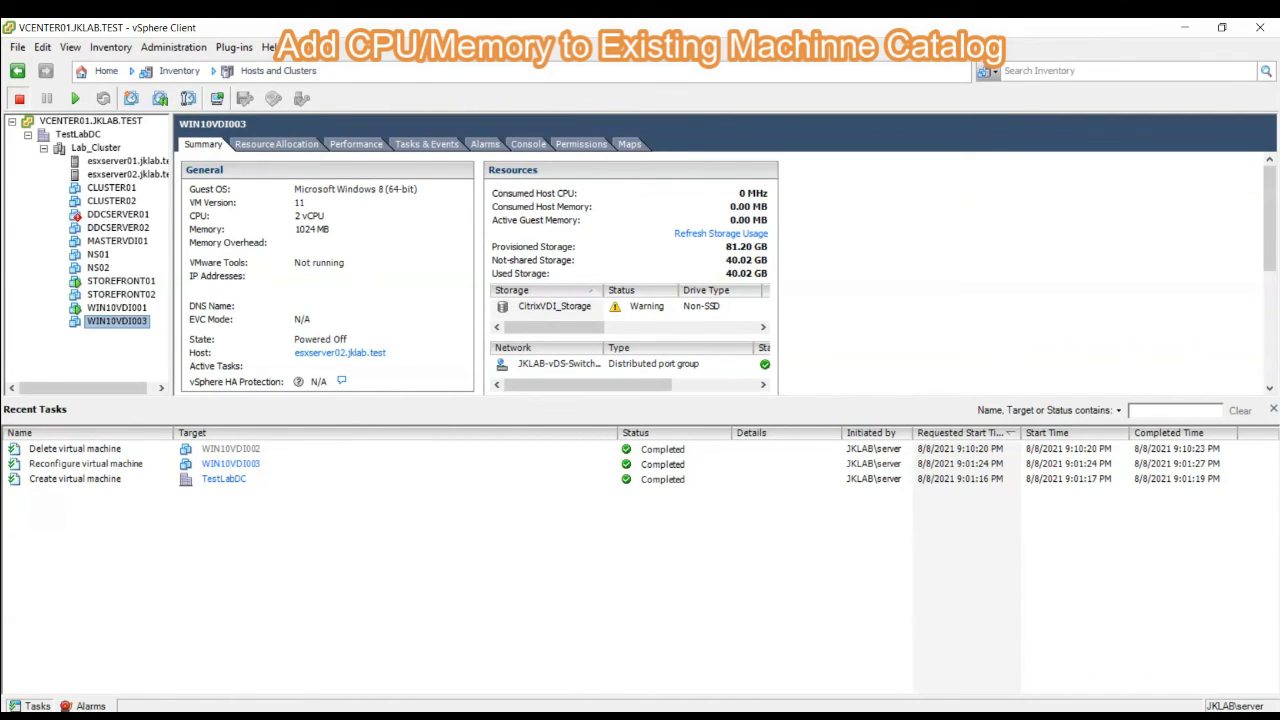
- Return to Citrix Studio and start adding 1 machine to the Sales-Pool catalog, using existing Active Directory accounts
{"action": "key", "text": "alt+Tab"}
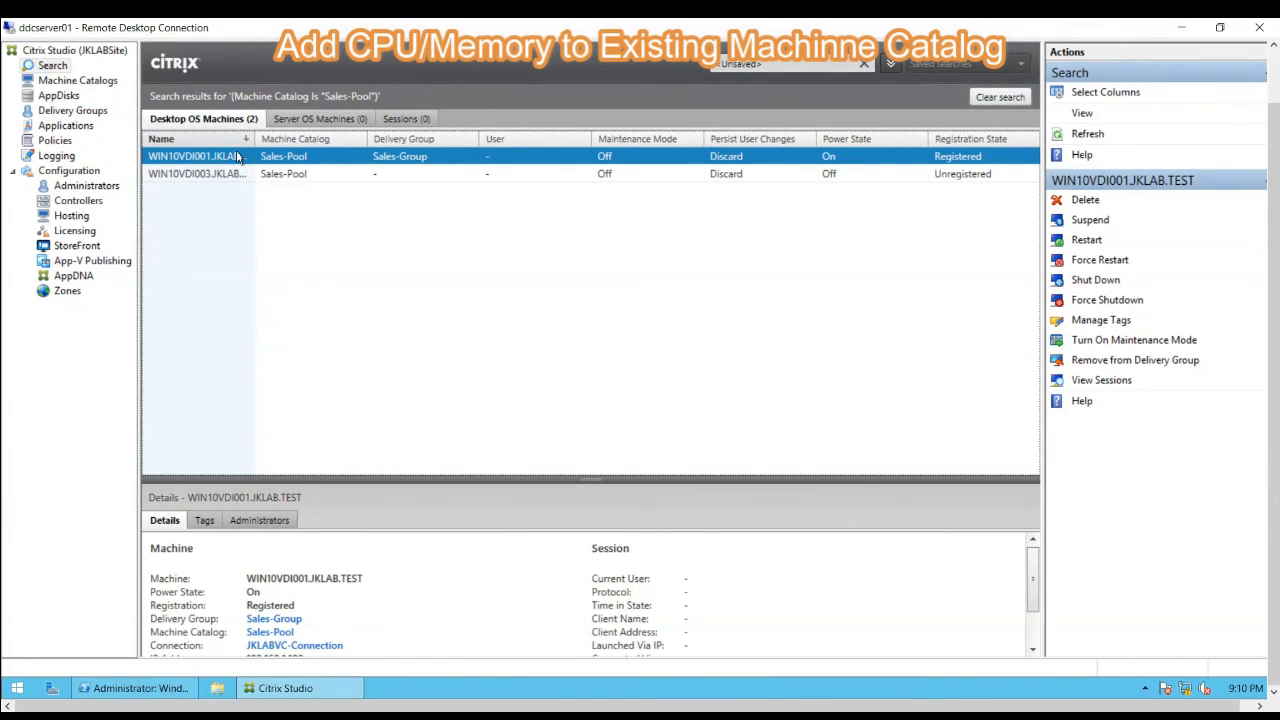
{"action": "left_click", "coordinate": [76, 84]}
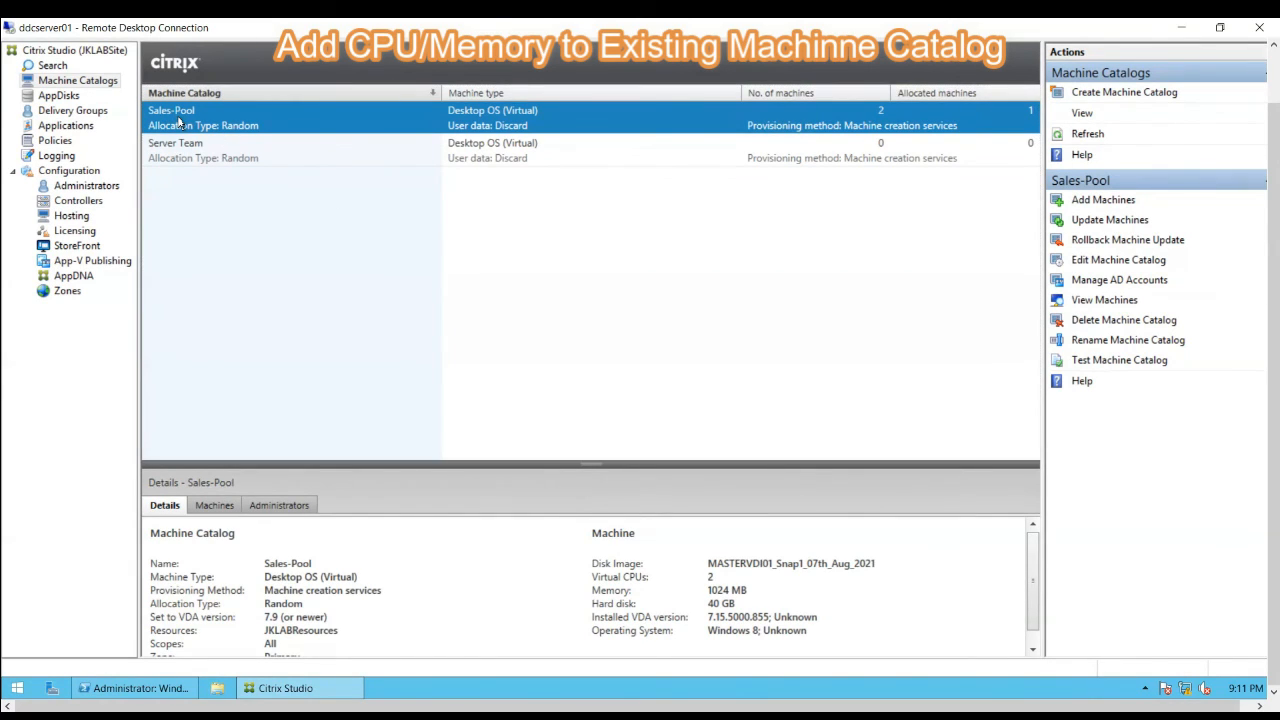
{"action": "right_click", "coordinate": [179, 121]}
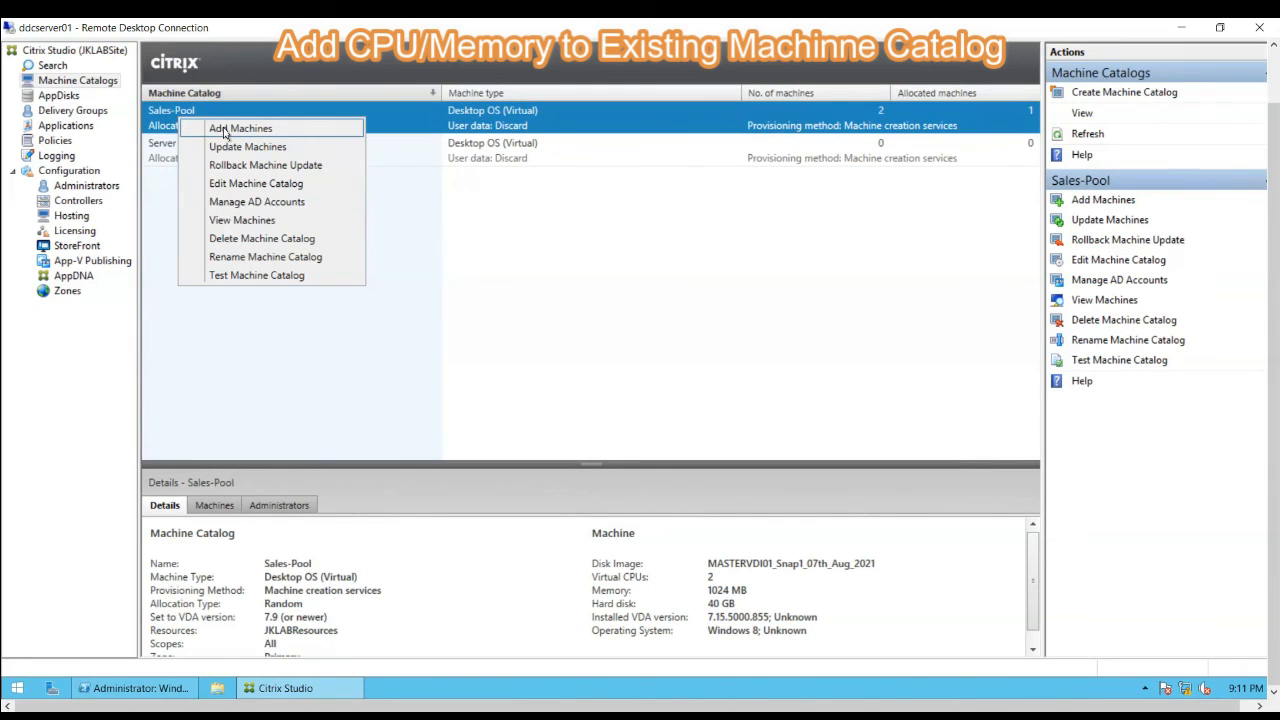
{"action": "left_click", "coordinate": [226, 129]}
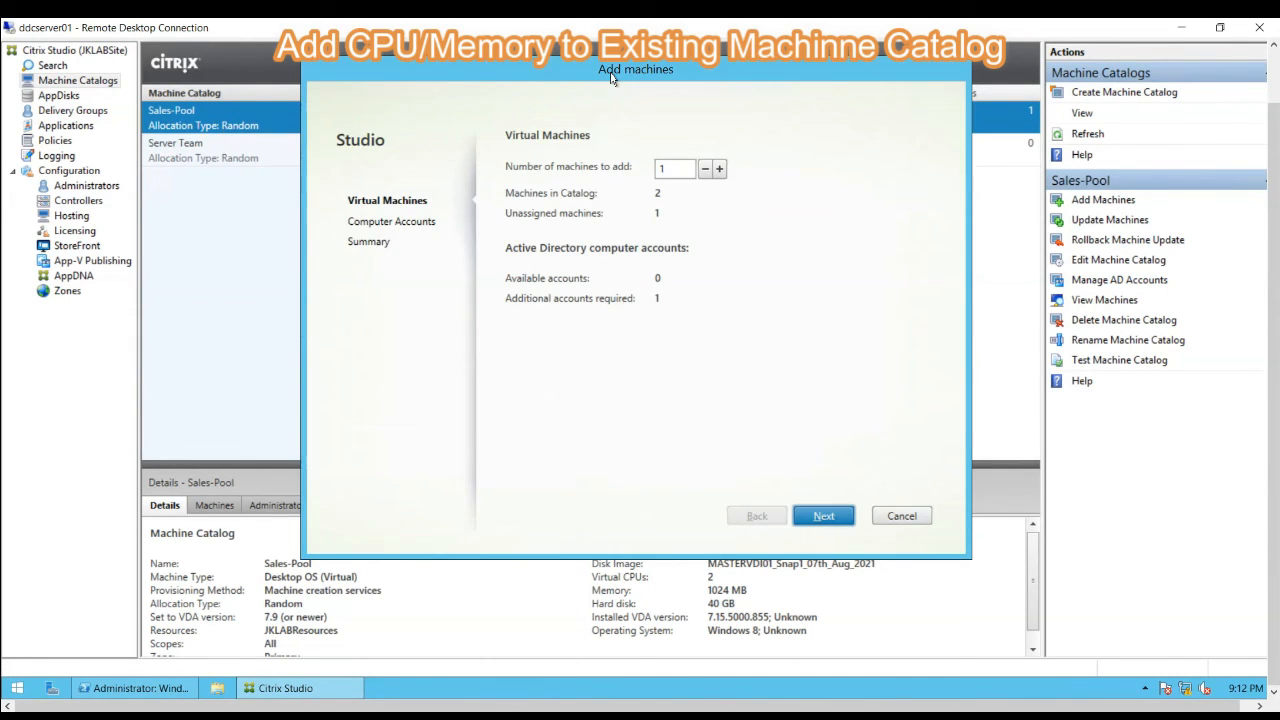
{"action": "double_click", "coordinate": [676, 170]}
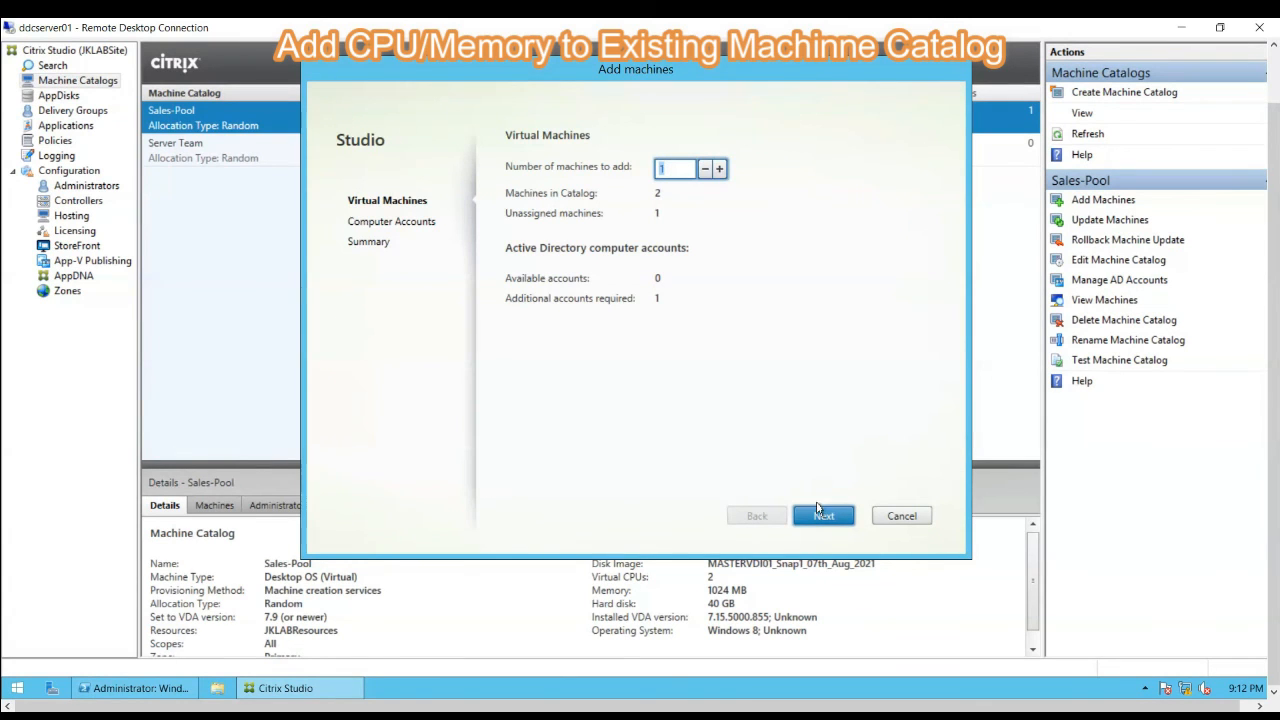
{"action": "left_click", "coordinate": [820, 517]}
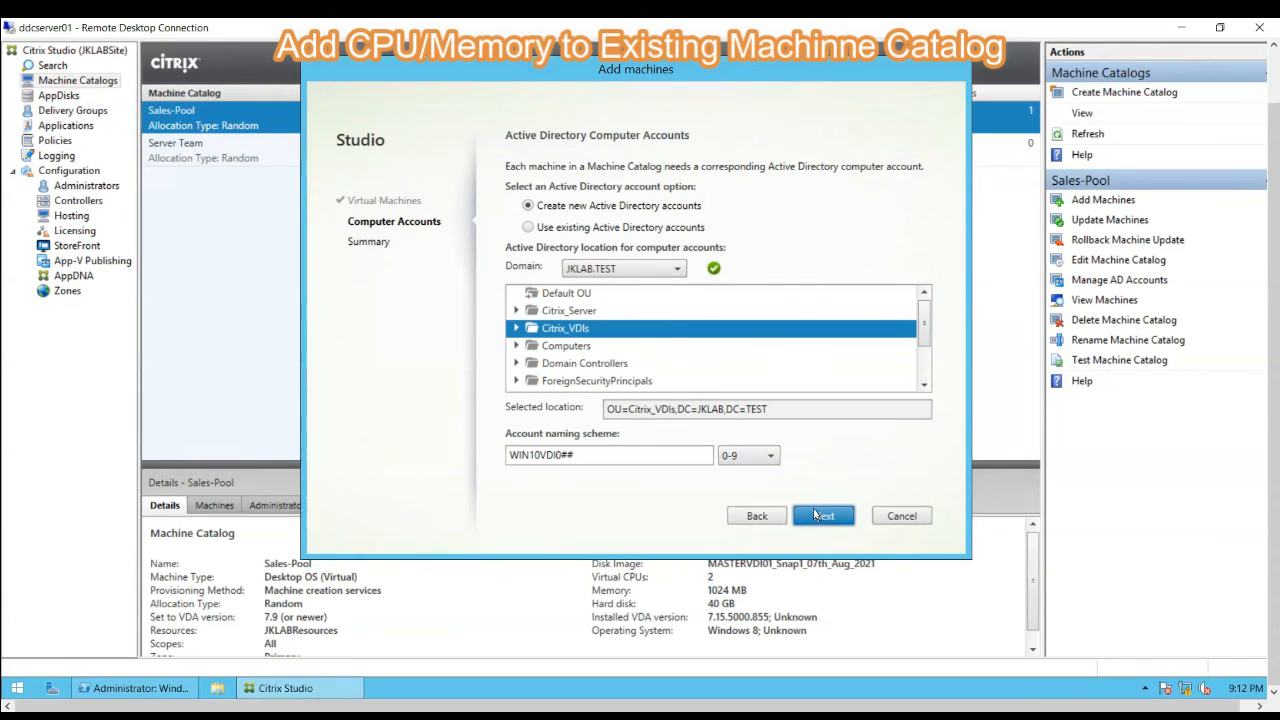
{"action": "left_click", "coordinate": [574, 229]}
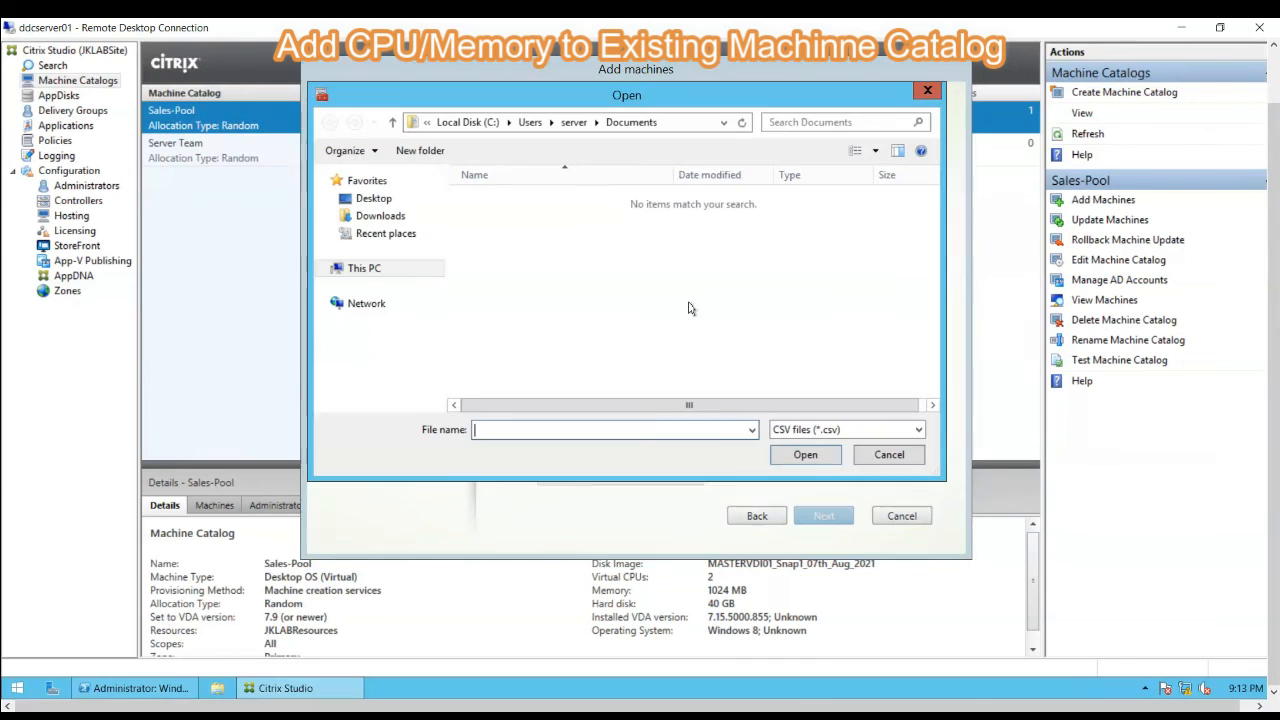
{"action": "left_click", "coordinate": [868, 462]}
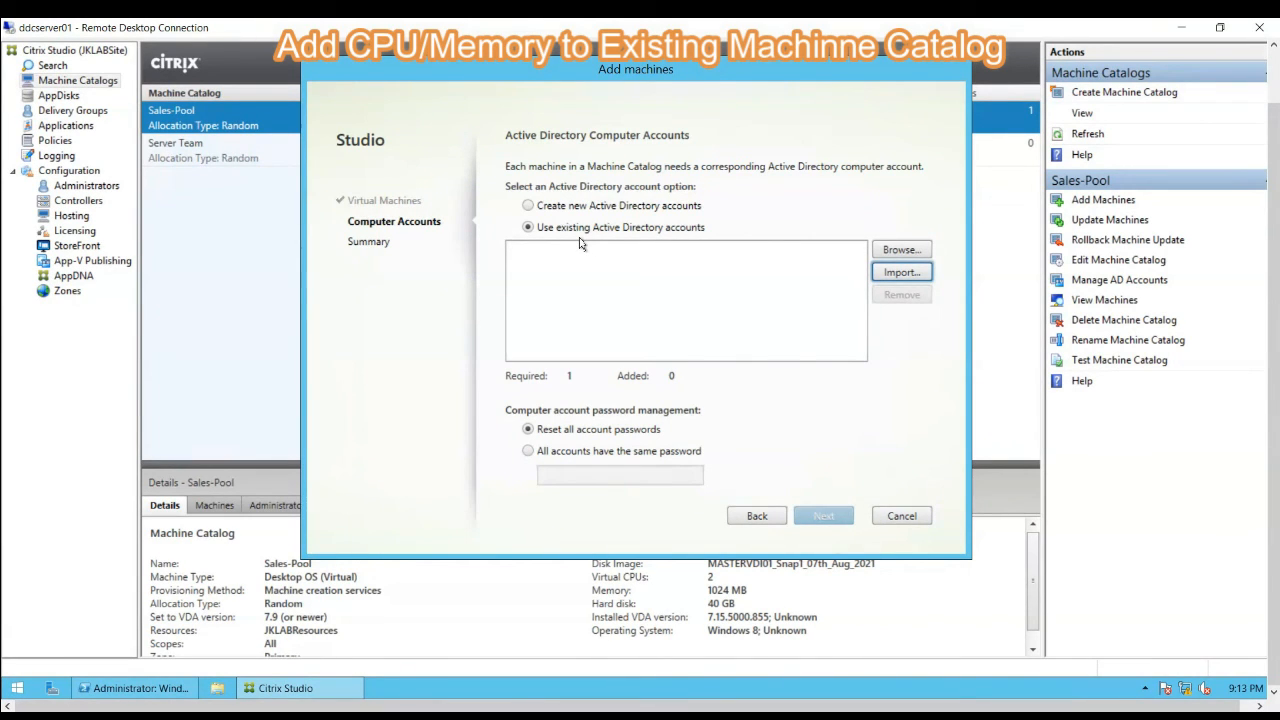
{"action": "left_click", "coordinate": [898, 275]}
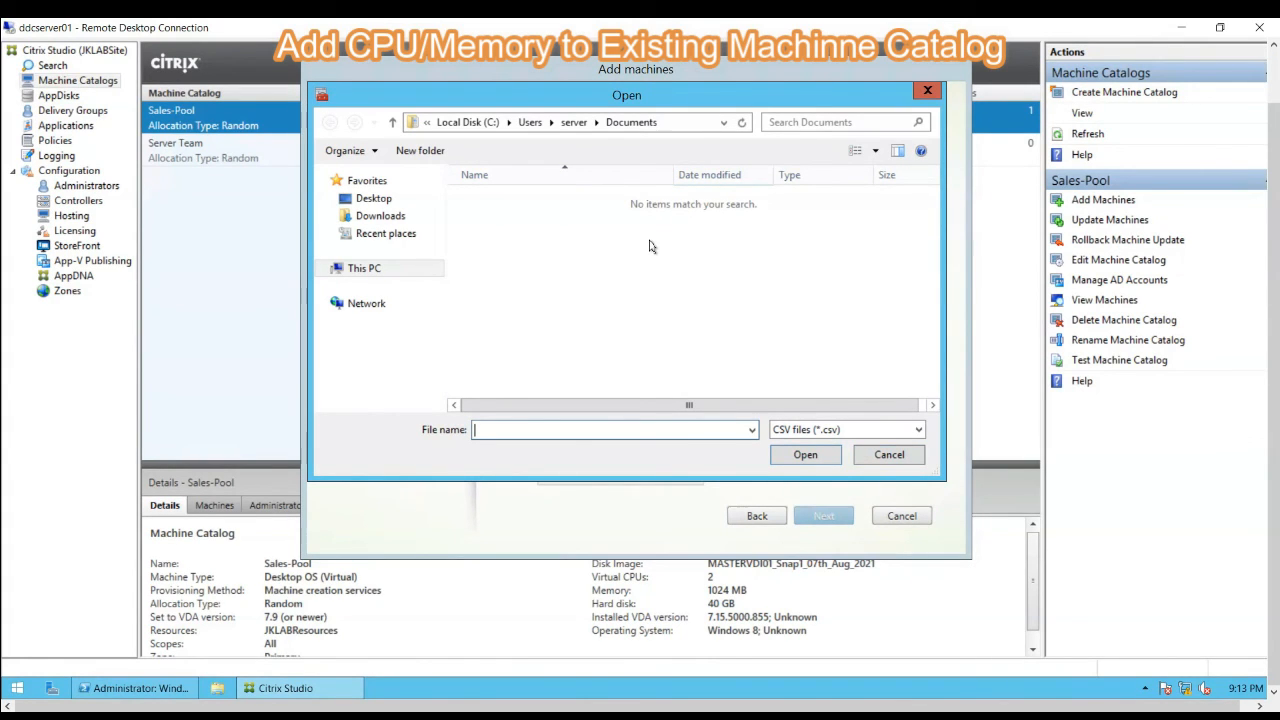
{"action": "left_click", "coordinate": [891, 455]}
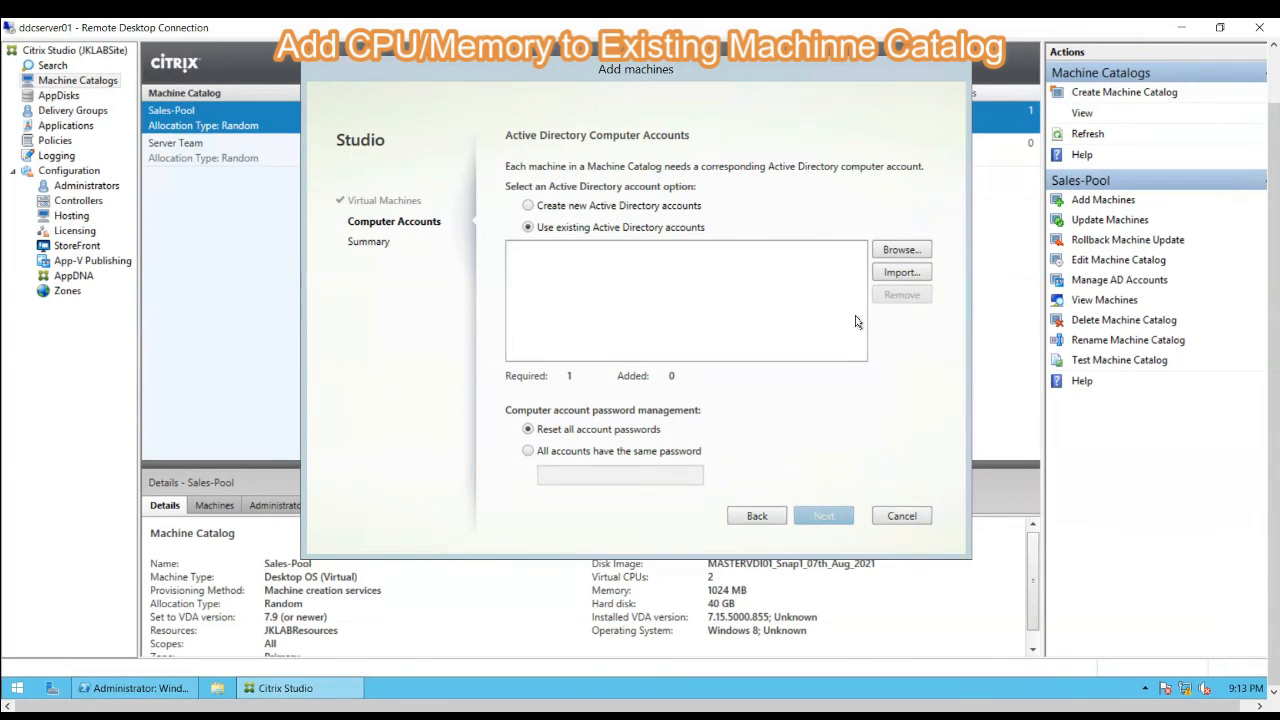
- Add the existing computer account WIN10VDI002 from the directory and finish adding the machine with all account passwords reset
{"action": "left_click", "coordinate": [890, 250]}
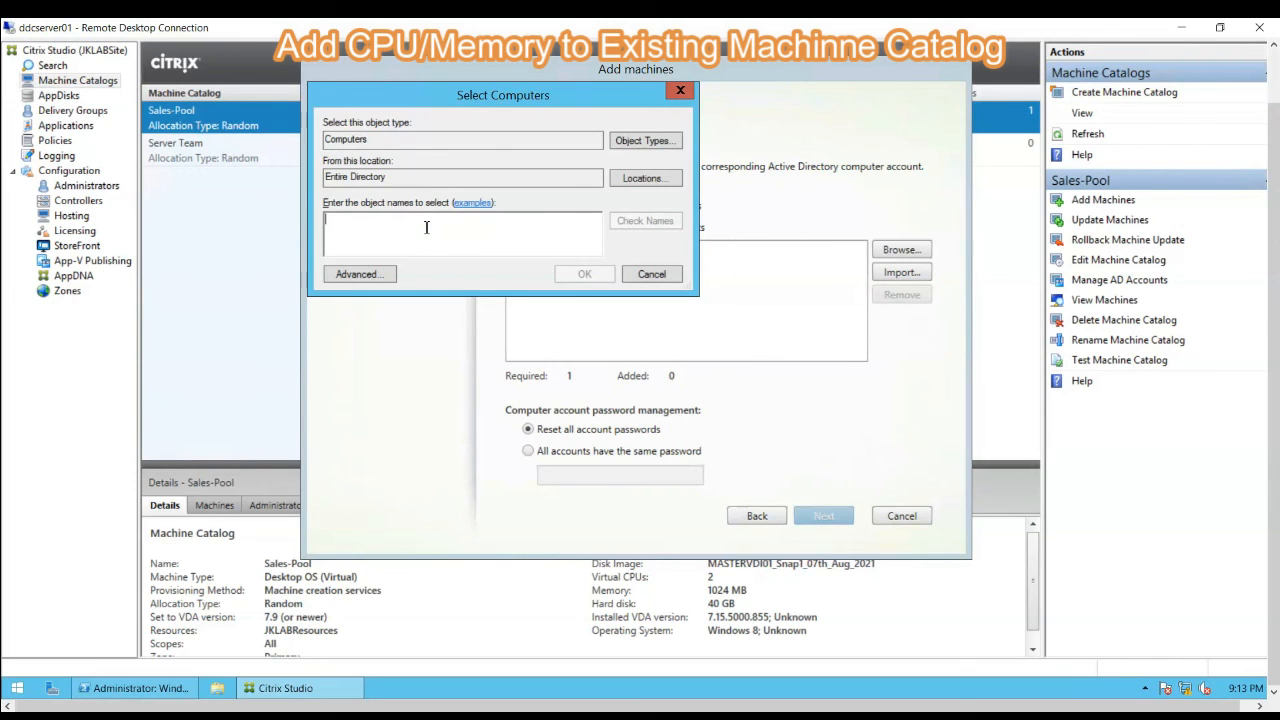
{"action": "type", "text": "win"}
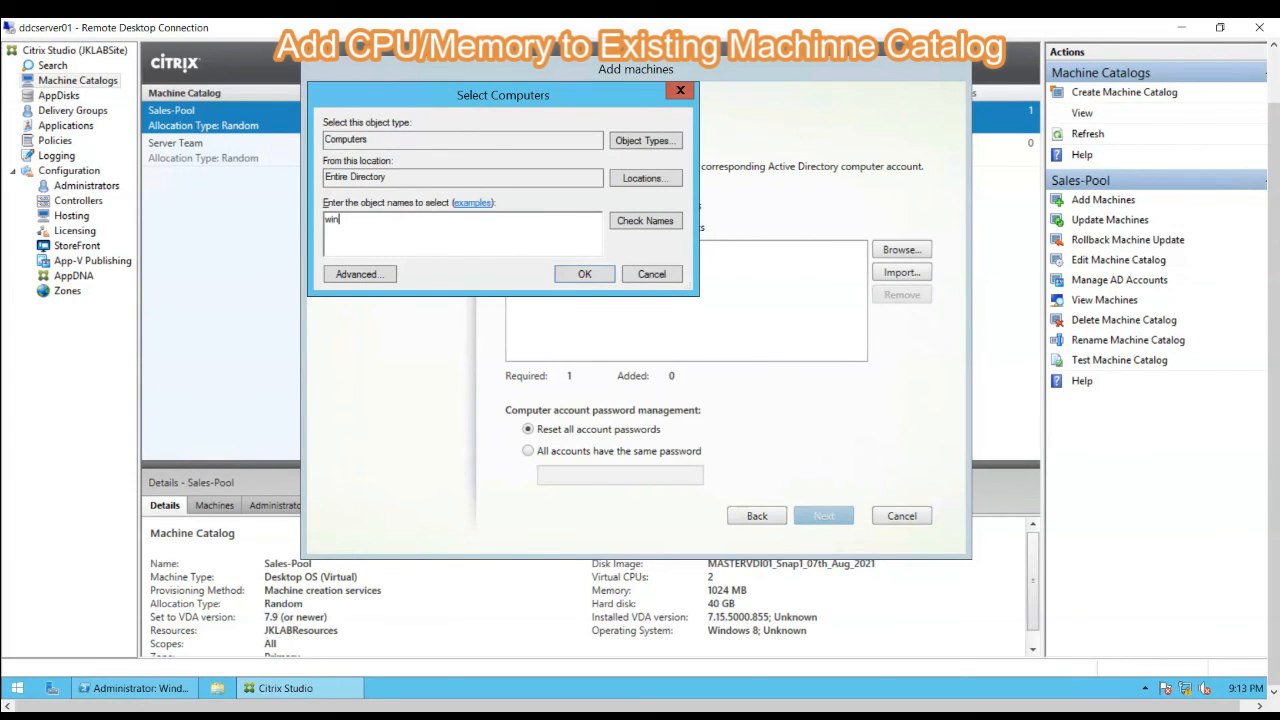
{"action": "type", "text": "10VDI002"}
{"action": "key", "text": "ctrl+k"}
{"action": "left_click", "coordinate": [584, 274]}
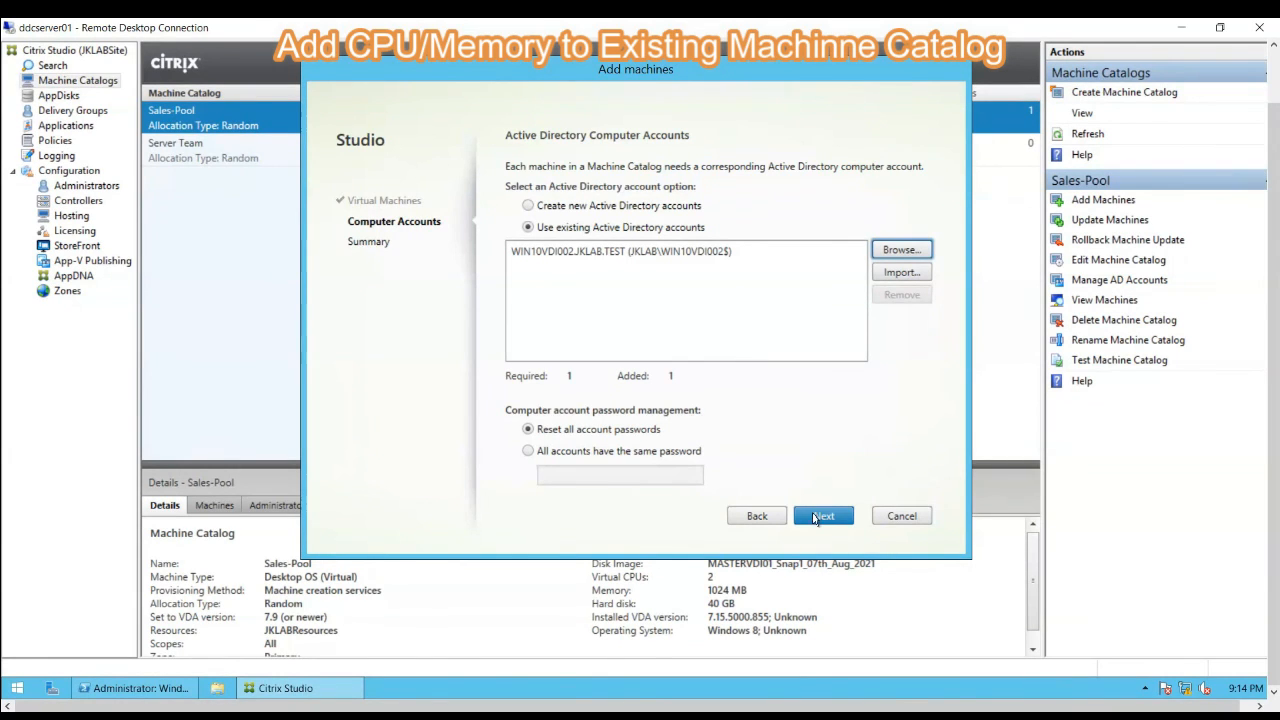
{"action": "left_click", "coordinate": [822, 516]}
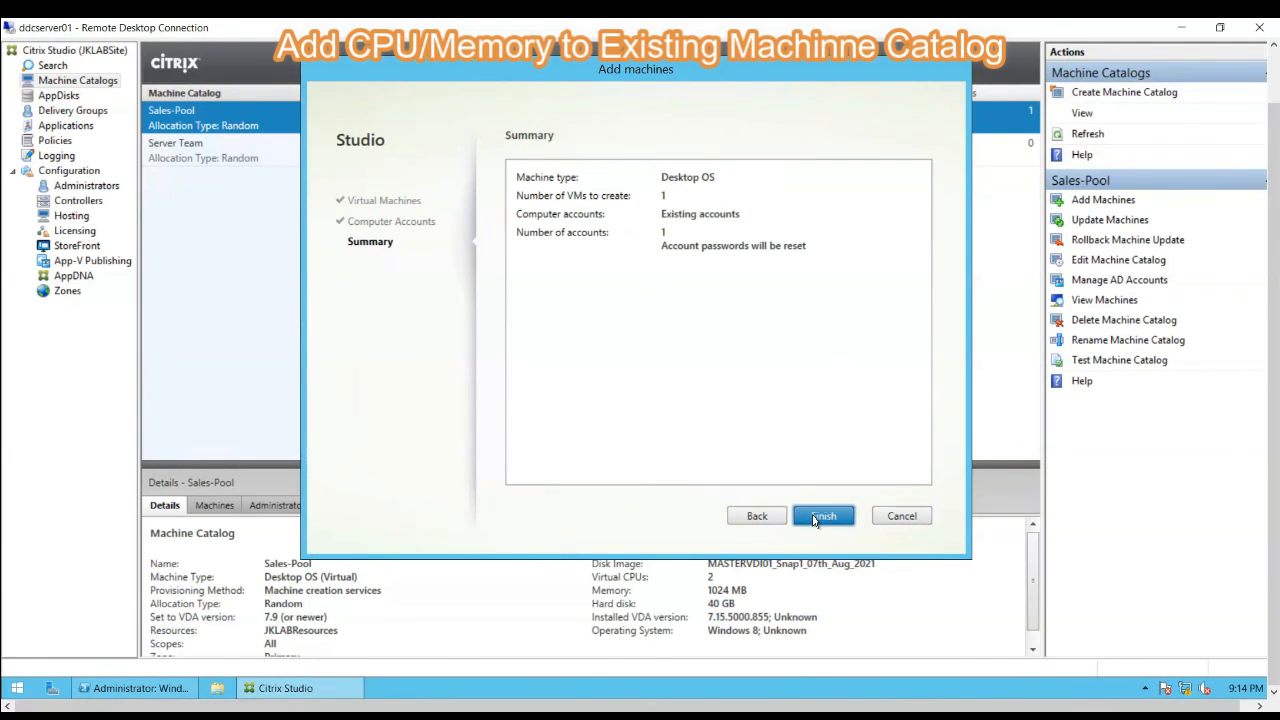
{"action": "left_click", "coordinate": [814, 521]}
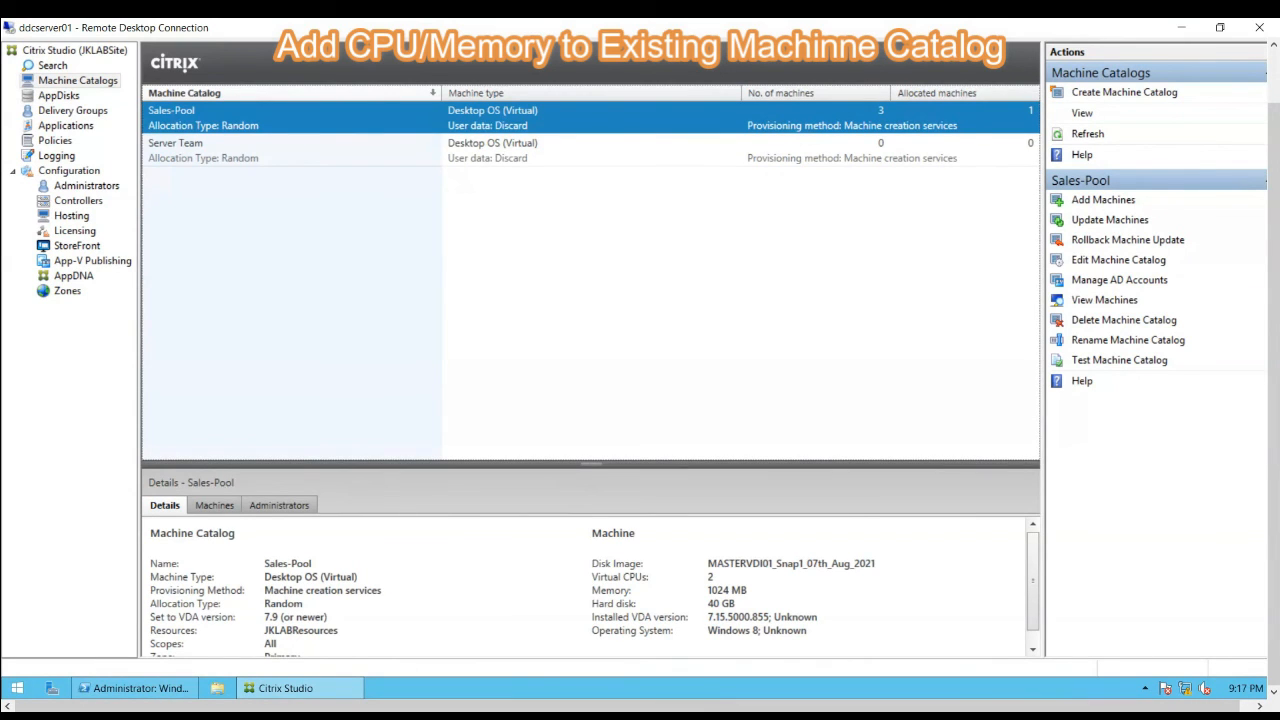
- Switch to vSphere Client and check the memory and CPU settings of the recreated WIN10VDI002 machine
{"action": "left_click", "coordinate": [613, 716]}
{"action": "left_click", "coordinate": [613, 664]}
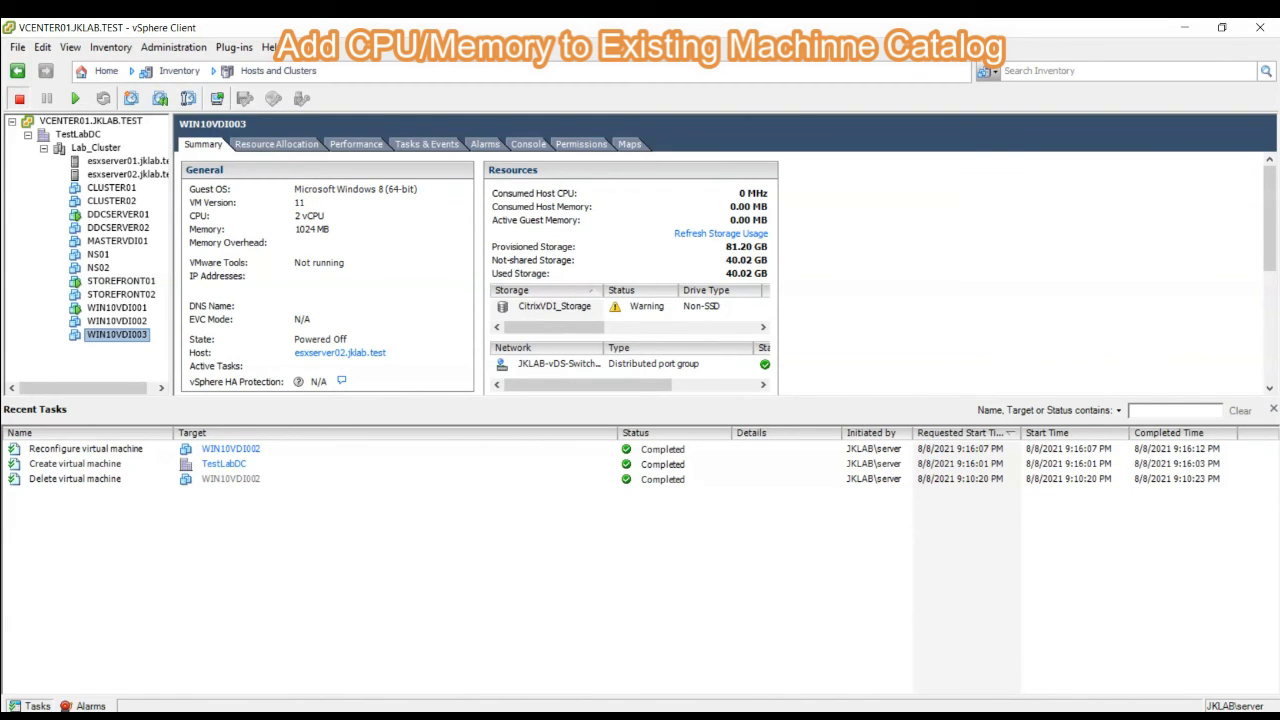
{"action": "left_click", "coordinate": [105, 321]}
{"action": "right_click", "coordinate": [105, 321]}
{"action": "left_click", "coordinate": [103, 322]}
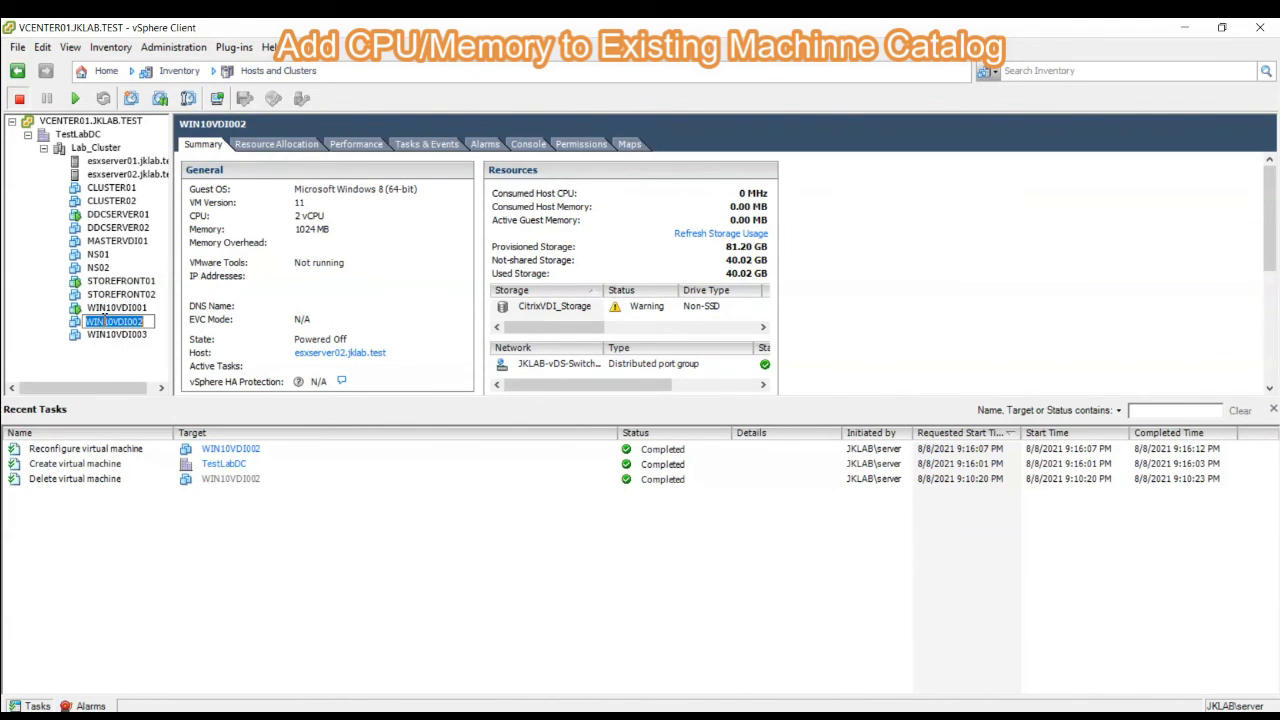
{"action": "right_click", "coordinate": [103, 322]}
{"action": "left_click", "coordinate": [53, 321]}
{"action": "right_click", "coordinate": [108, 325]}
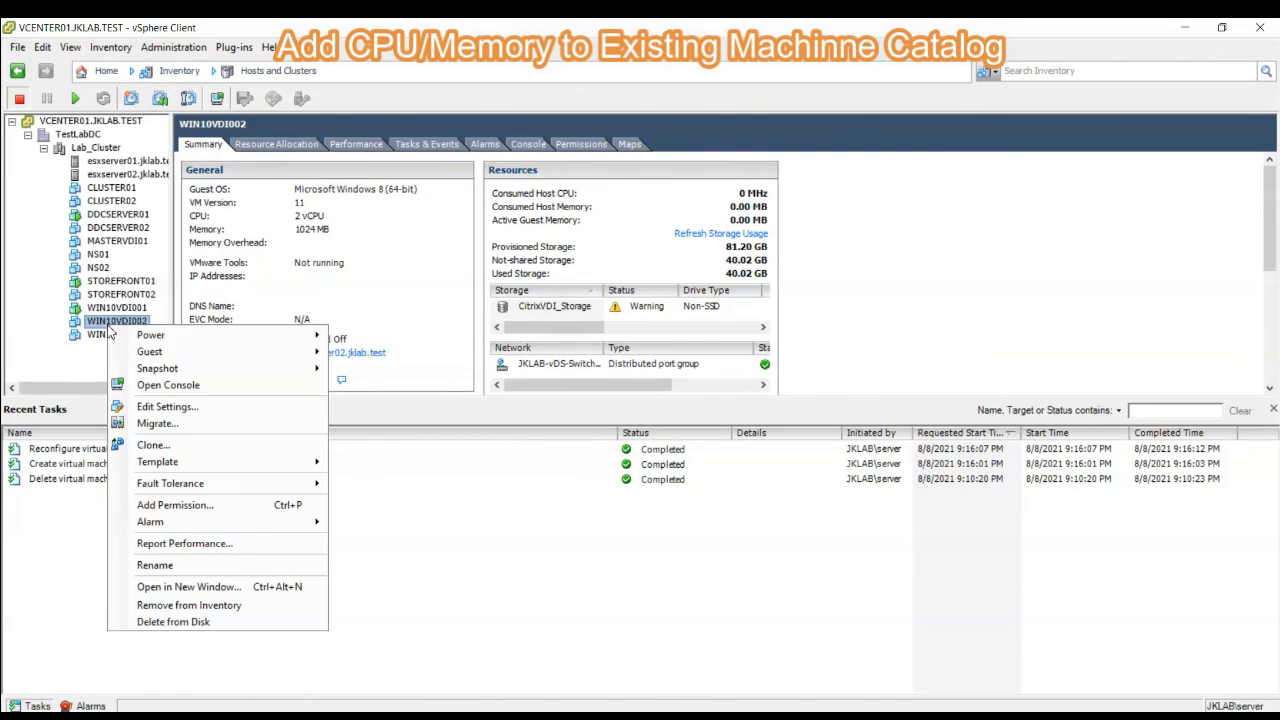
{"action": "left_click", "coordinate": [176, 407]}
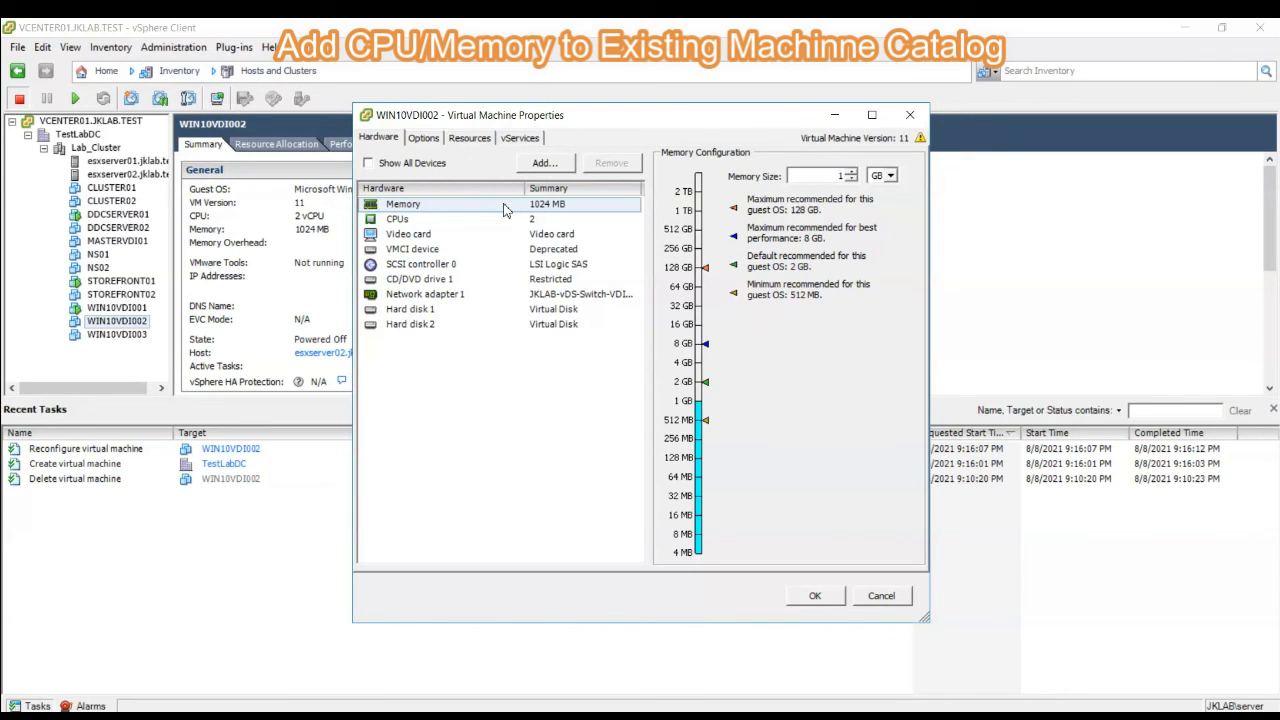
{"action": "left_click", "coordinate": [408, 222]}
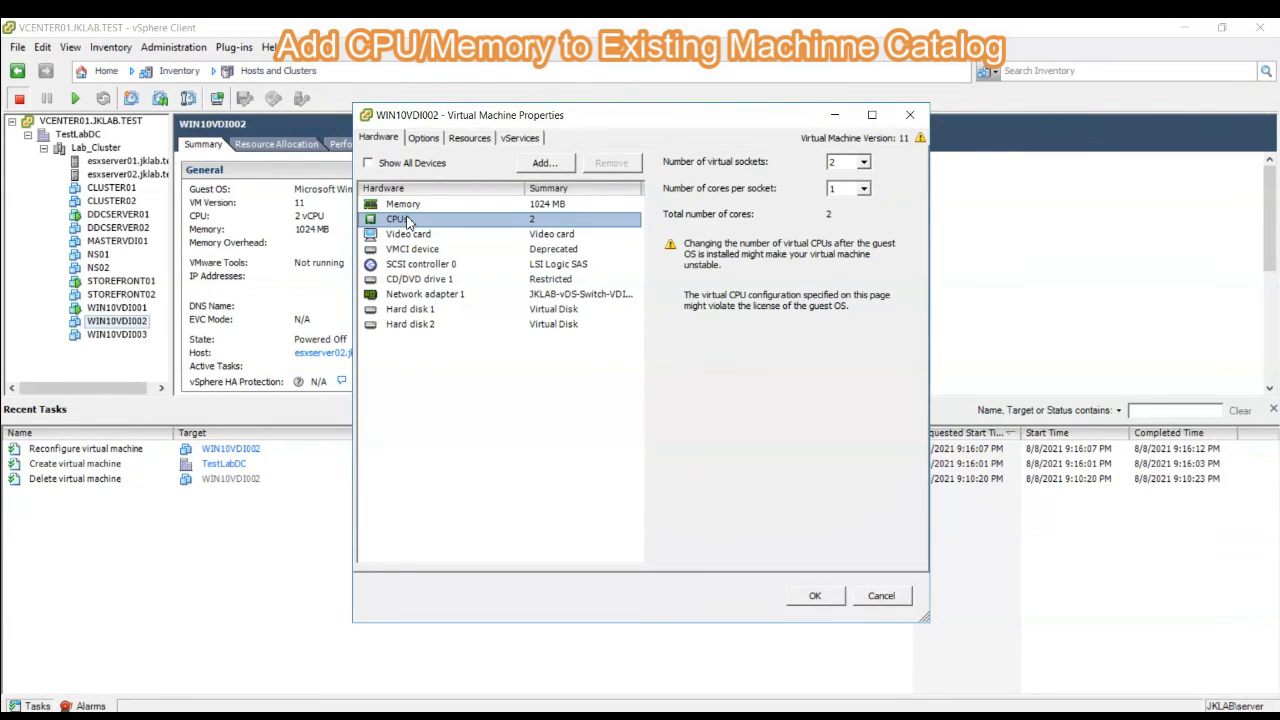